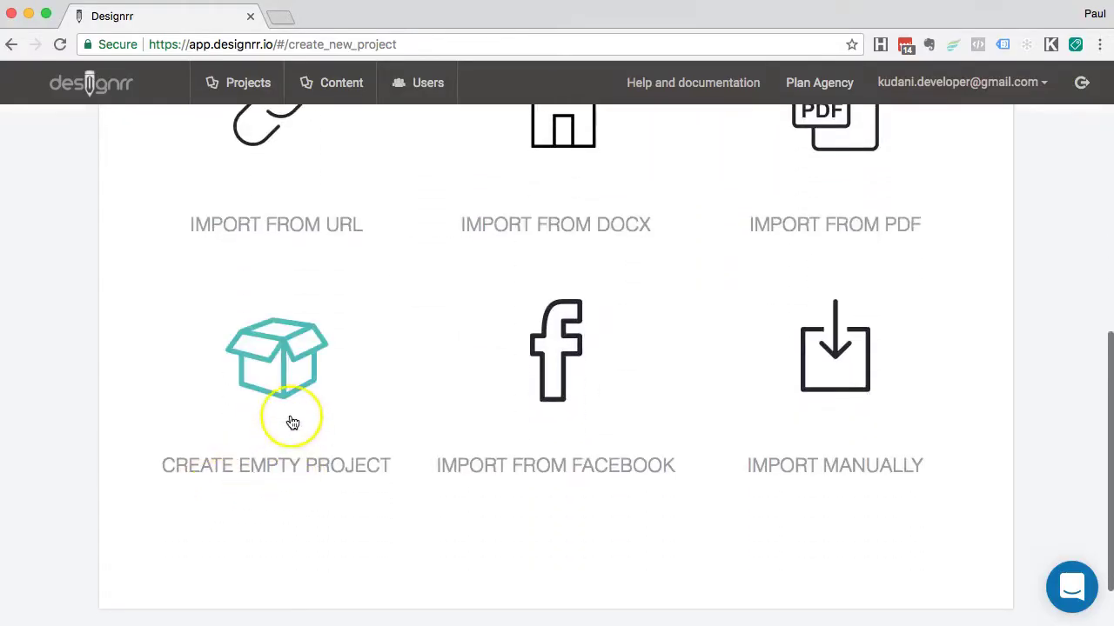
Step: Start an empty project on the Business 14 template and advance to Step 3 Summary
left_click(287, 389)
scroll(485, 409, "down", 2)
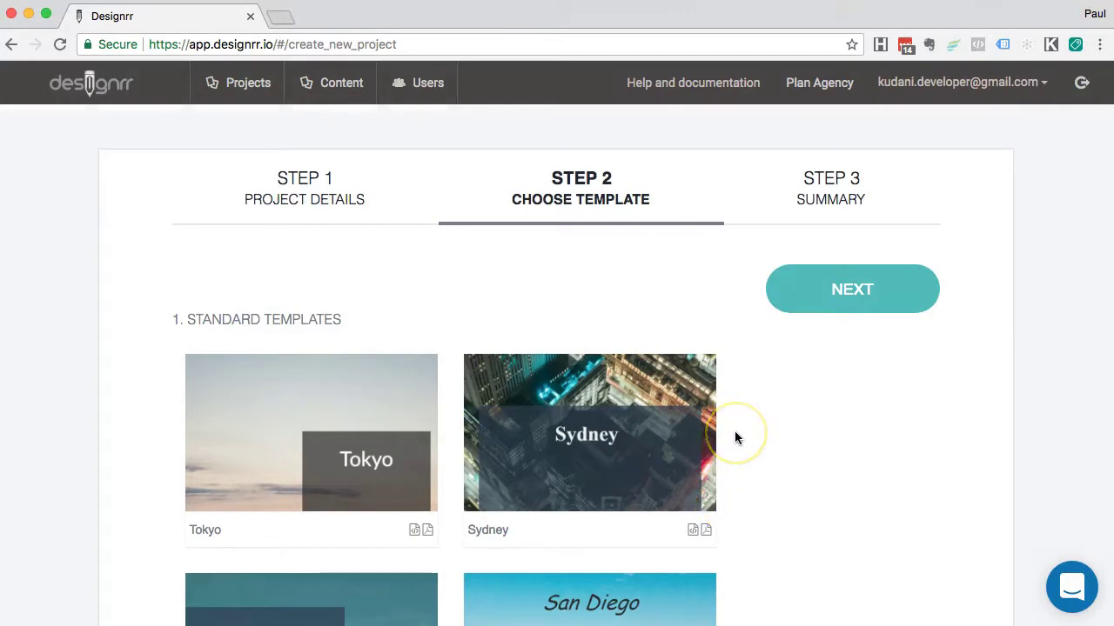
scroll(736, 438, "down", 10)
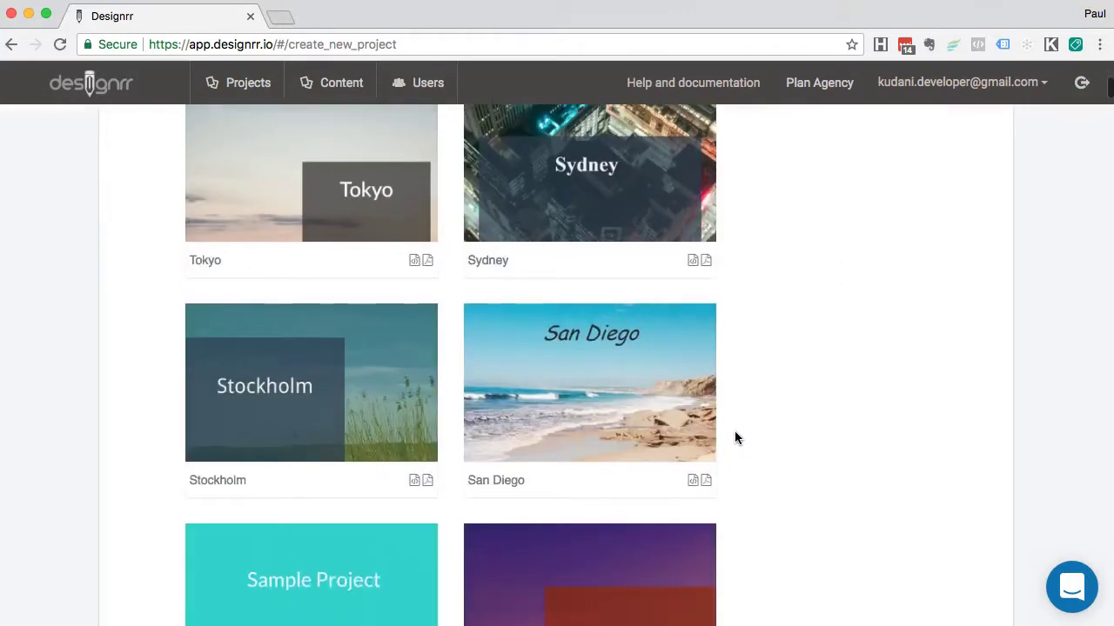
scroll(735, 438, "down", 14)
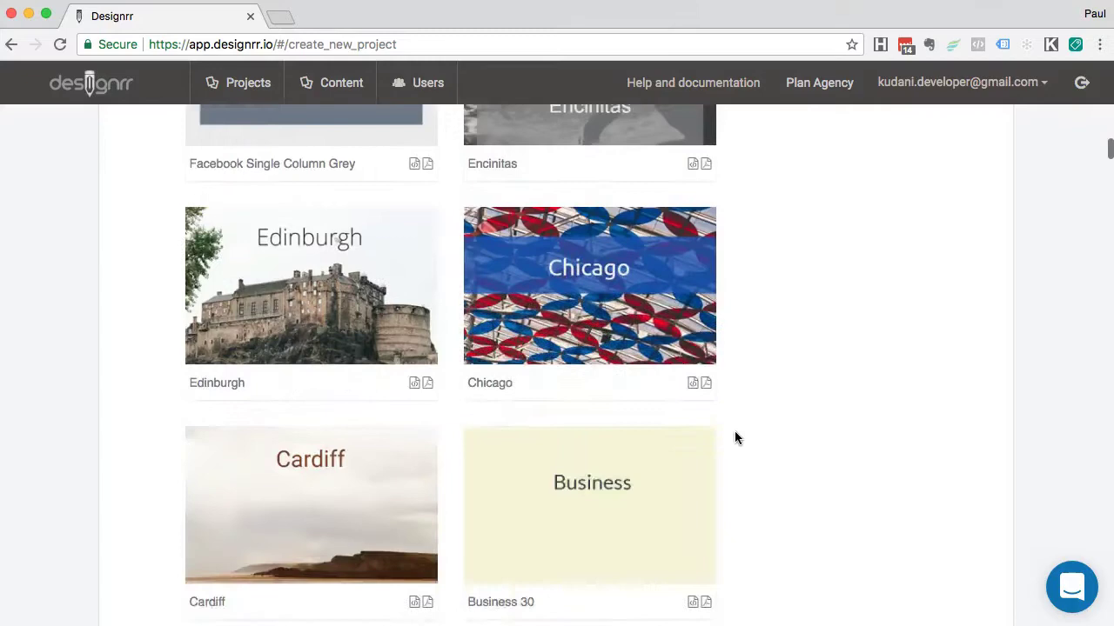
scroll(735, 438, "down", 12)
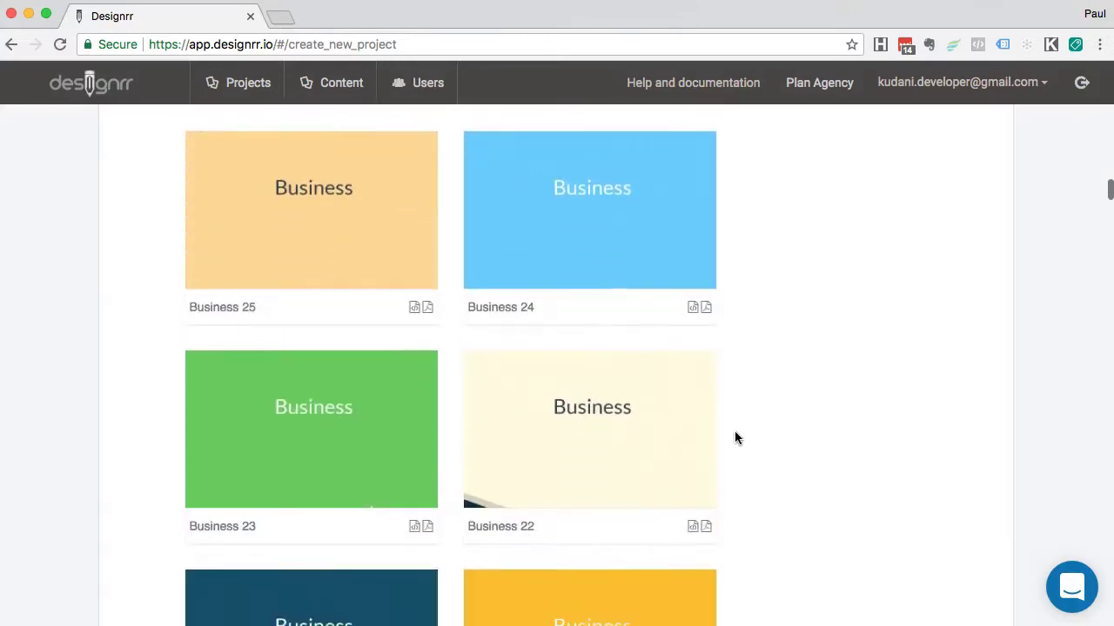
scroll(735, 438, "down", 5)
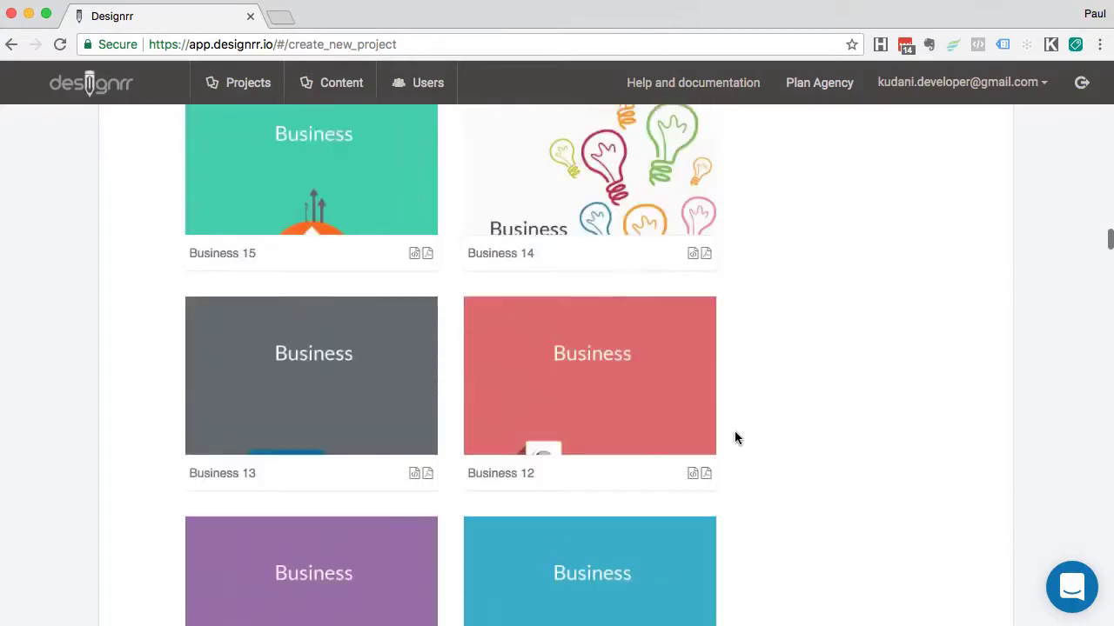
scroll(733, 435, "up", 3)
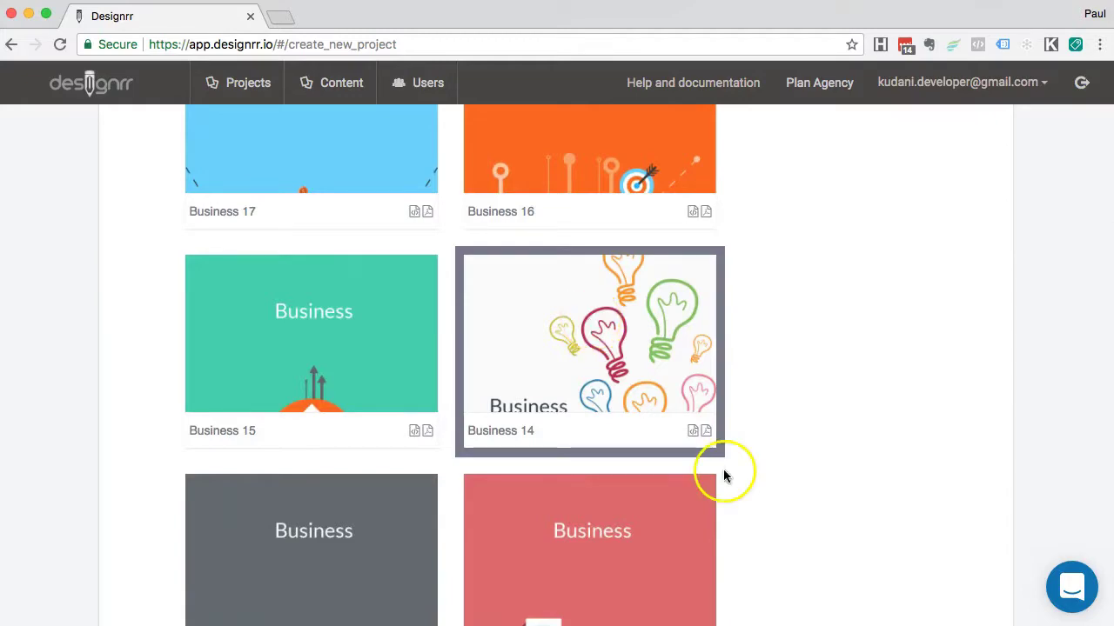
scroll(794, 290, "up", 20)
scroll(792, 290, "up", 5)
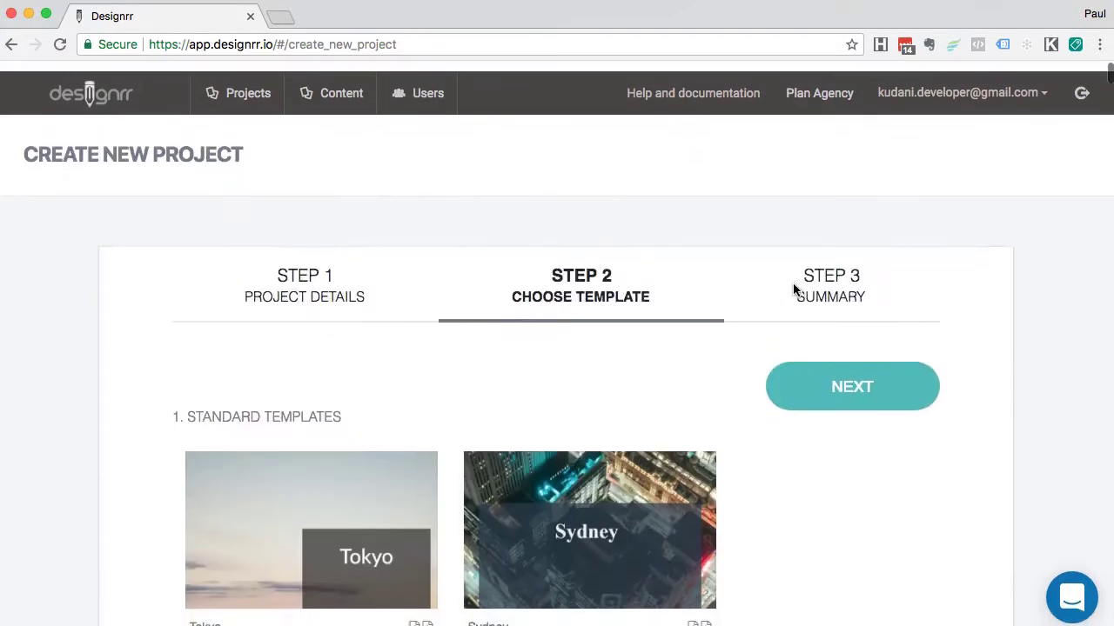
left_click(836, 380)
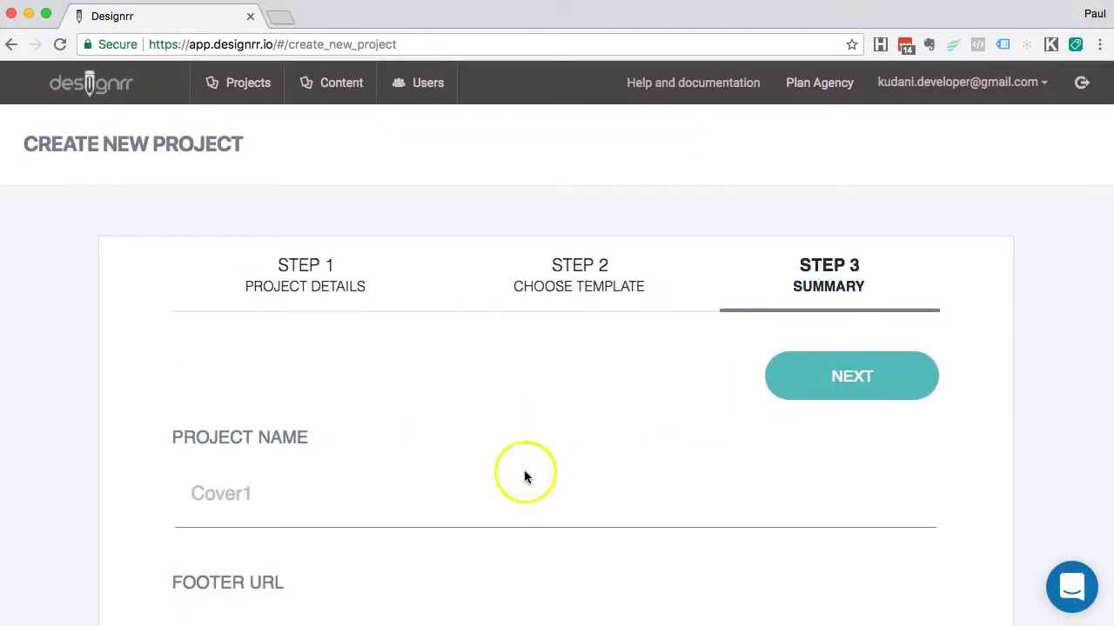
Step: Create the Cover1 project and select the lightbulb cover's page content in the builder
left_click(845, 380)
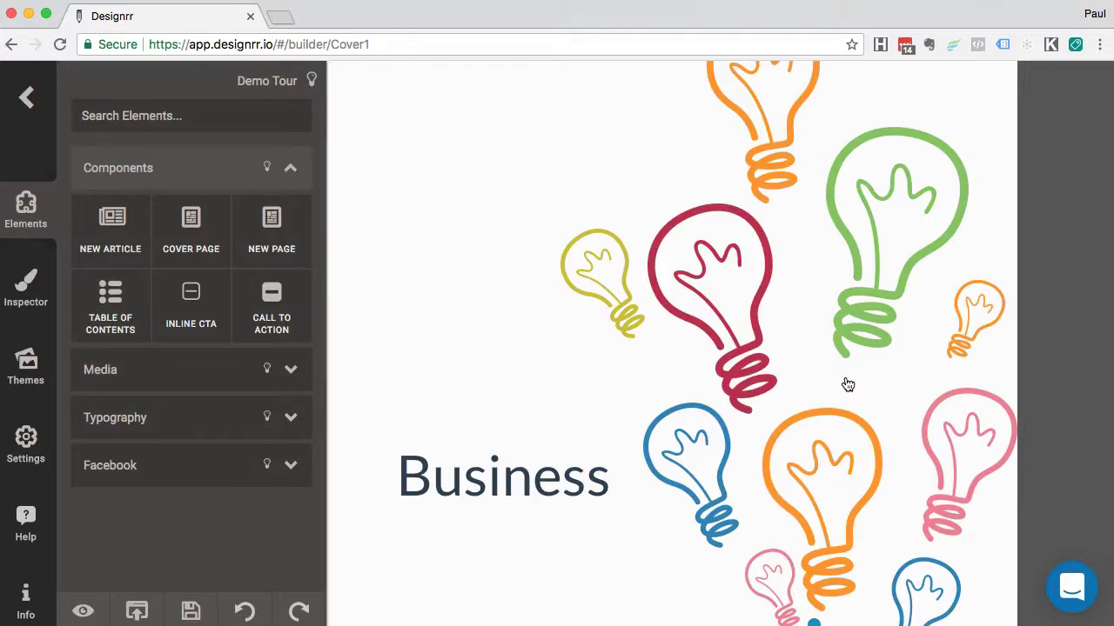
left_click(848, 384)
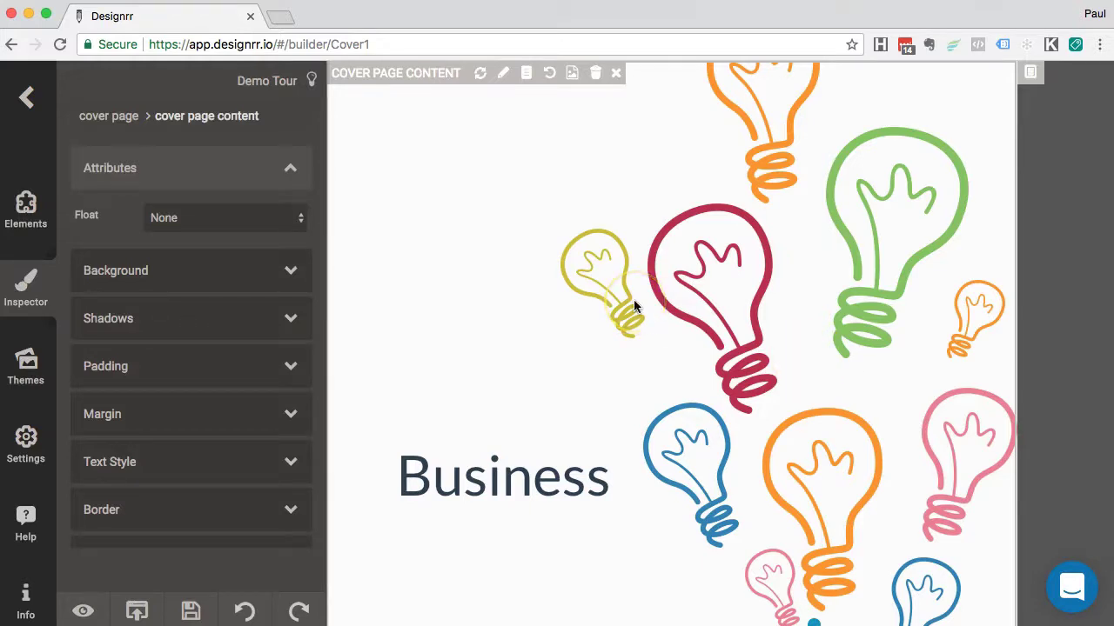
left_click(749, 298)
scroll(749, 298, "down", 5)
scroll(749, 297, "up", 2)
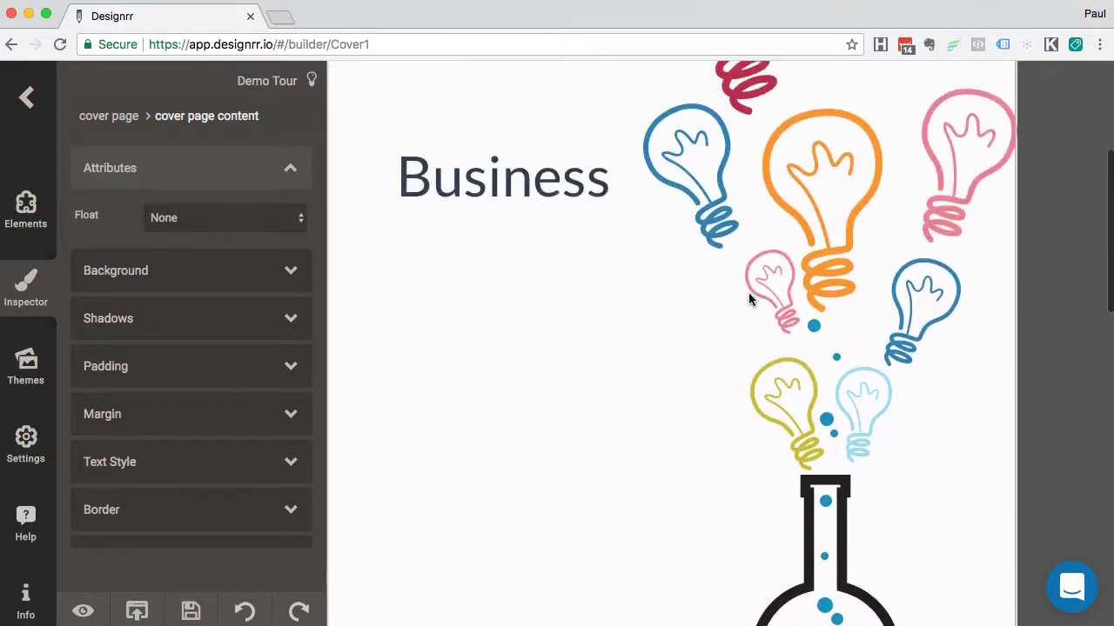
scroll(750, 299, "up", 3)
left_click(746, 296)
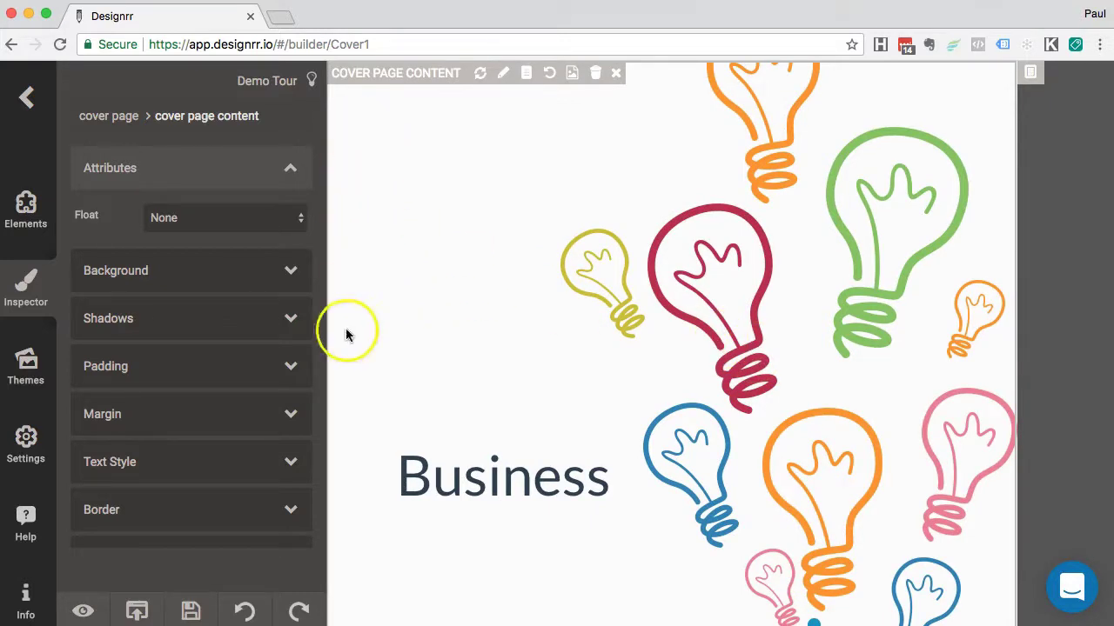
scroll(385, 375, "down", 1)
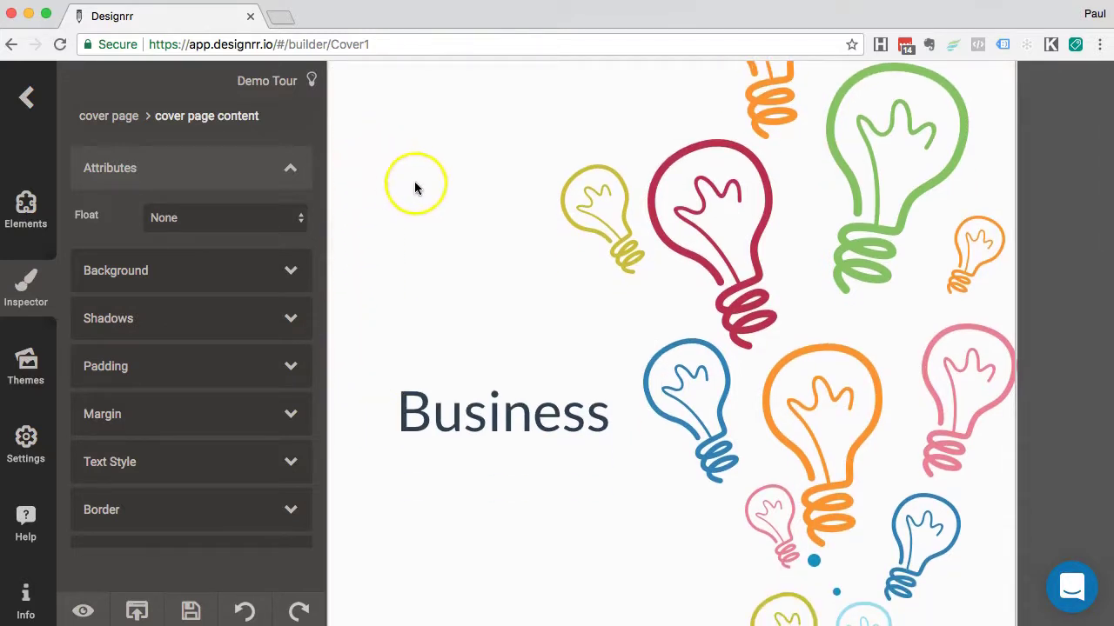
scroll(414, 186, "up", 1)
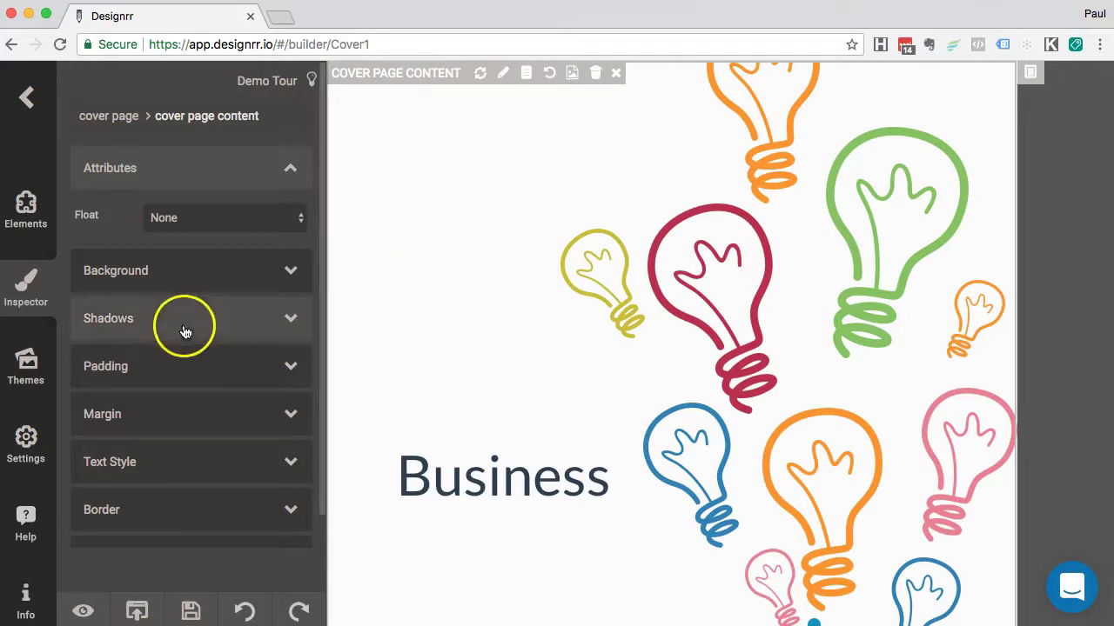
scroll(124, 365, "down", 1)
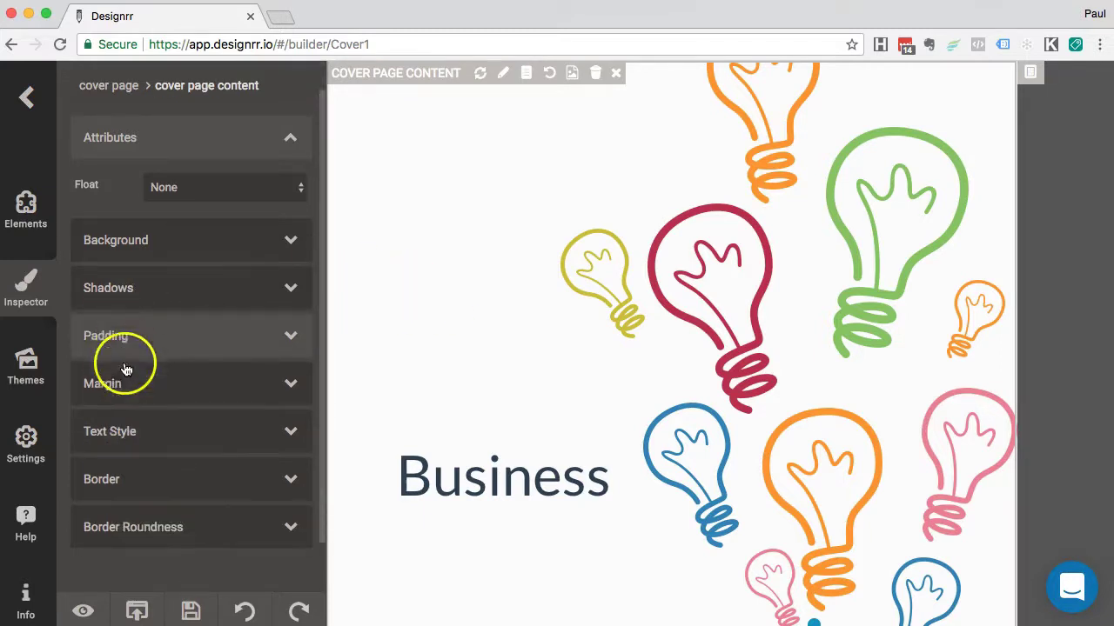
Step: Drag a Typography Paragraph element onto the cover above the Business title
left_click(27, 213)
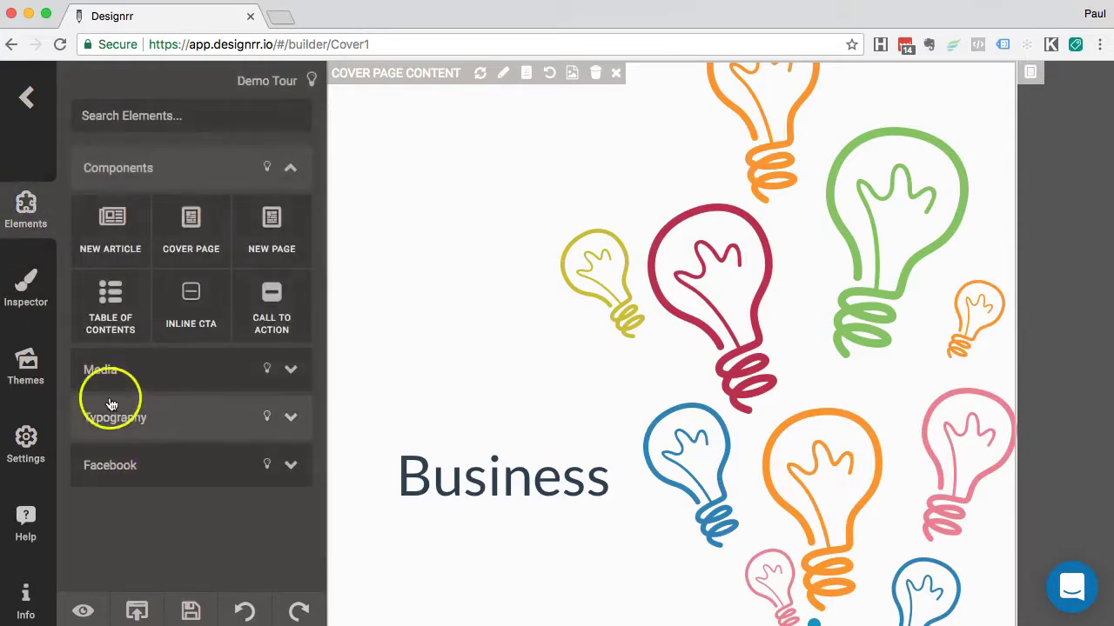
left_click(114, 419)
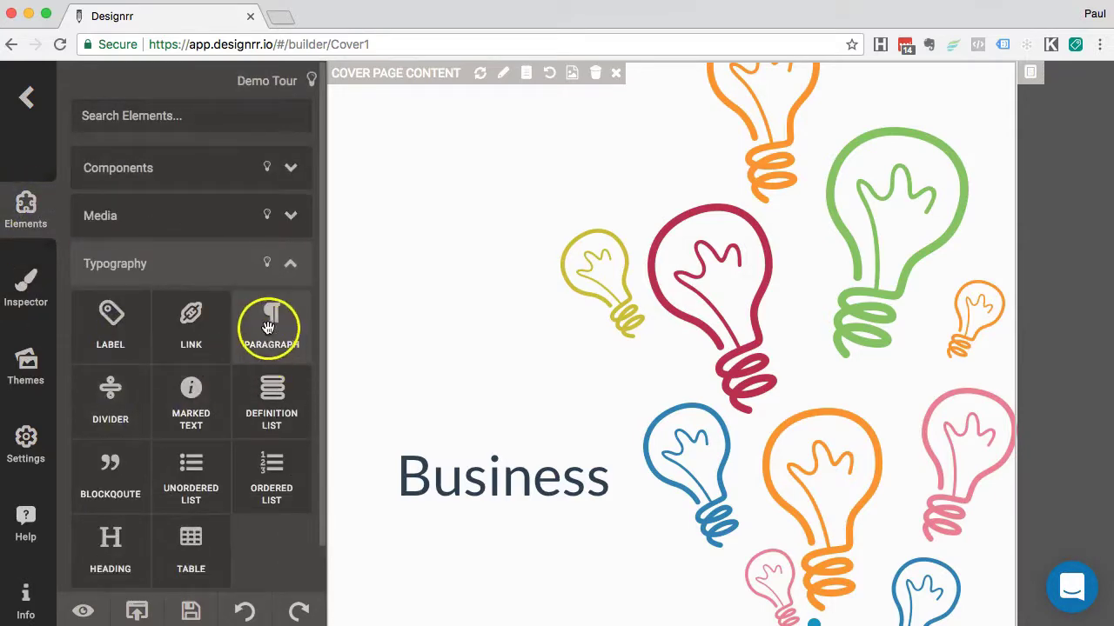
left_click_drag(268, 326, 445, 339)
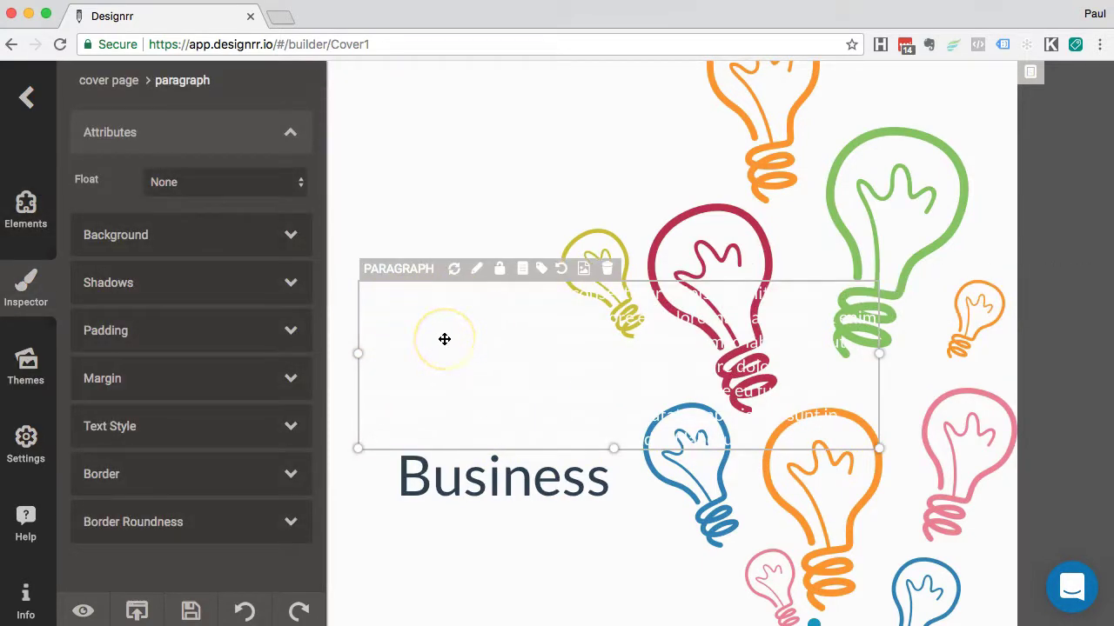
Step: Change the paragraph's text colour to a dark swatch
double_click(444, 339)
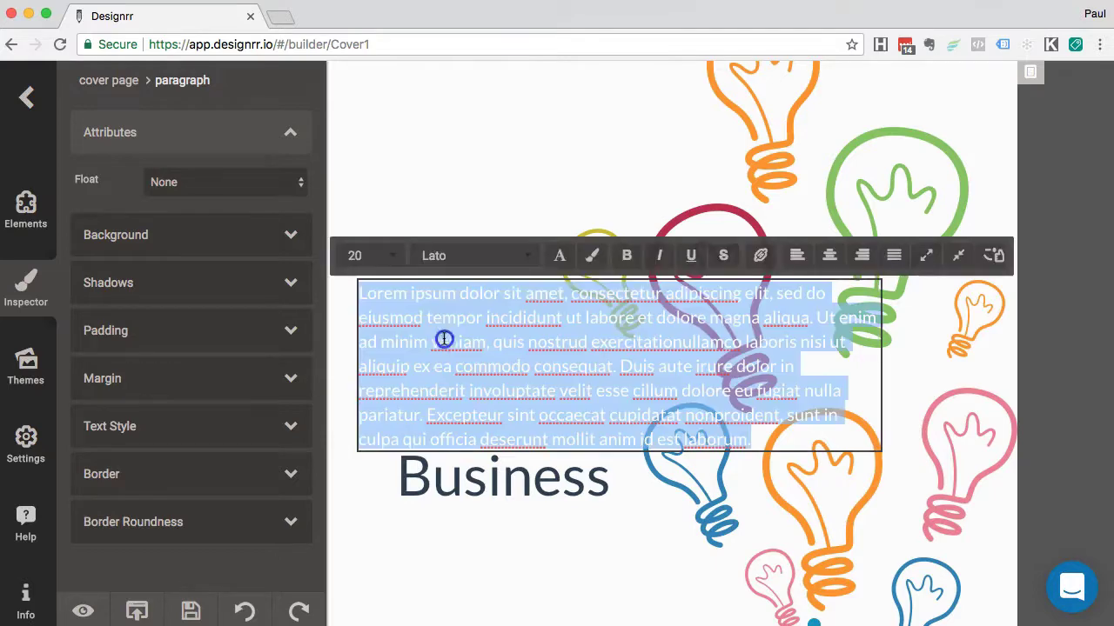
left_click(563, 257)
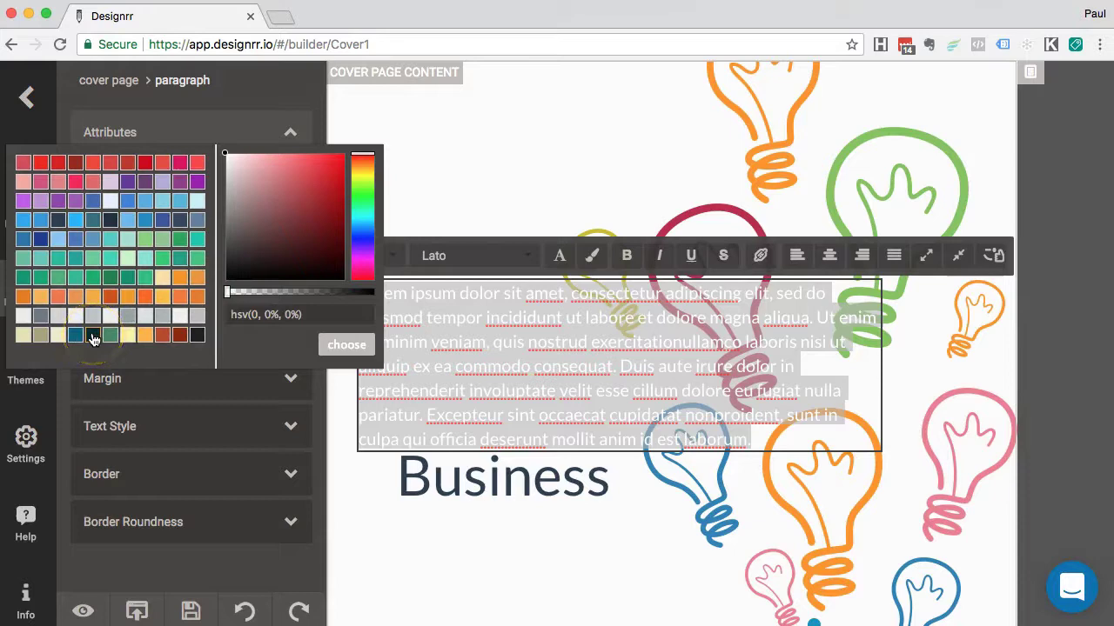
left_click(93, 337)
left_click(335, 344)
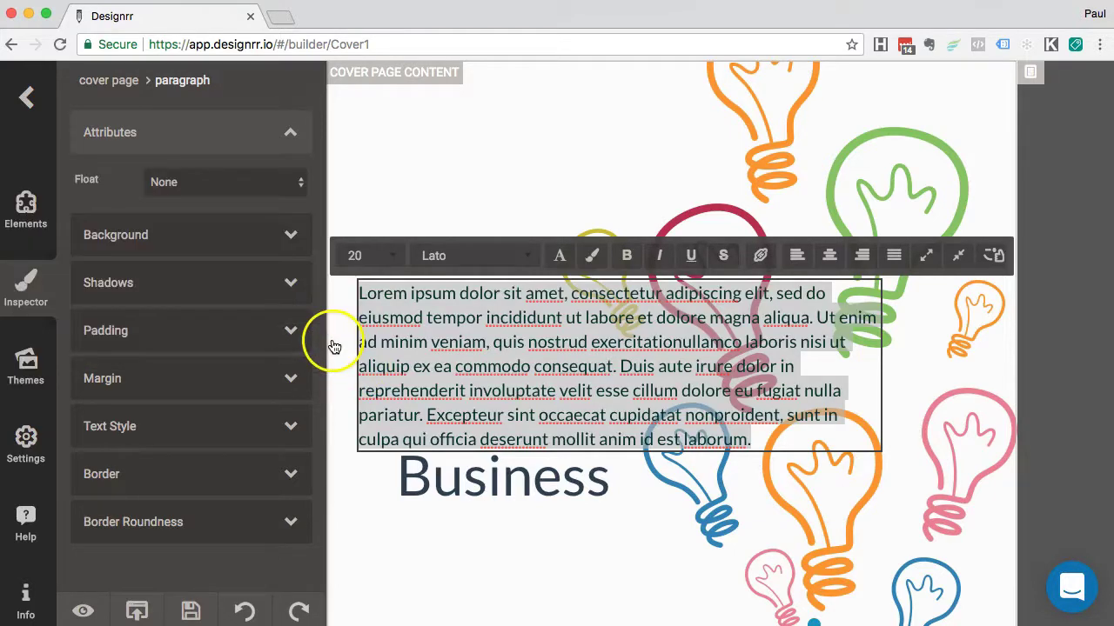
left_click(425, 362)
left_click(368, 510)
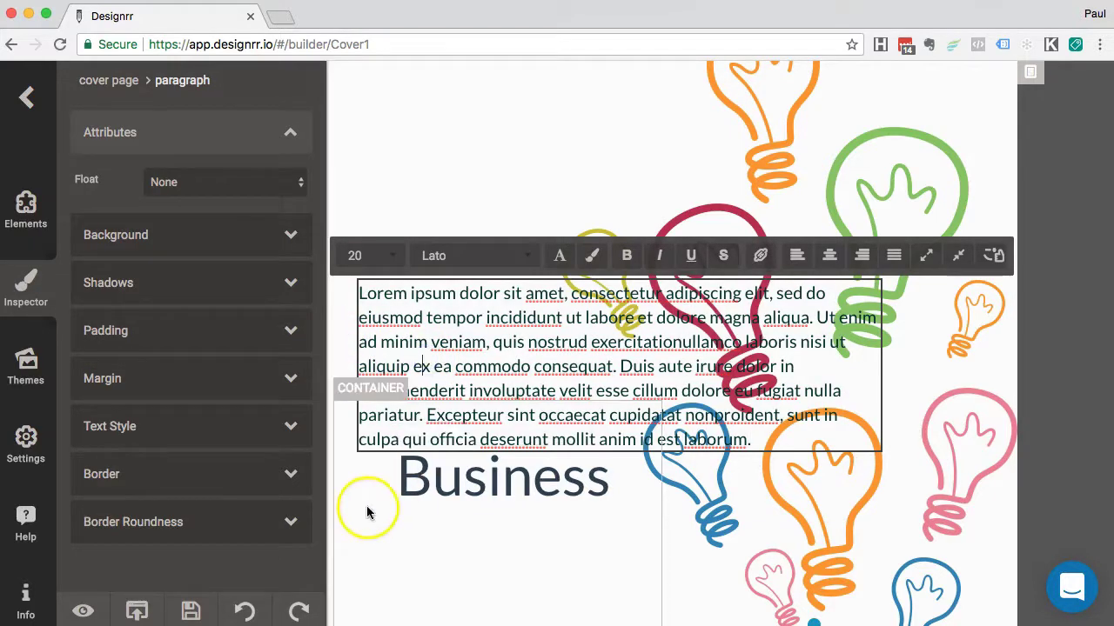
left_click(435, 347)
Step: Move the paragraph higher and narrow it into a thin column at the cover's left edge
left_click_drag(433, 335, 430, 194)
left_click(848, 256)
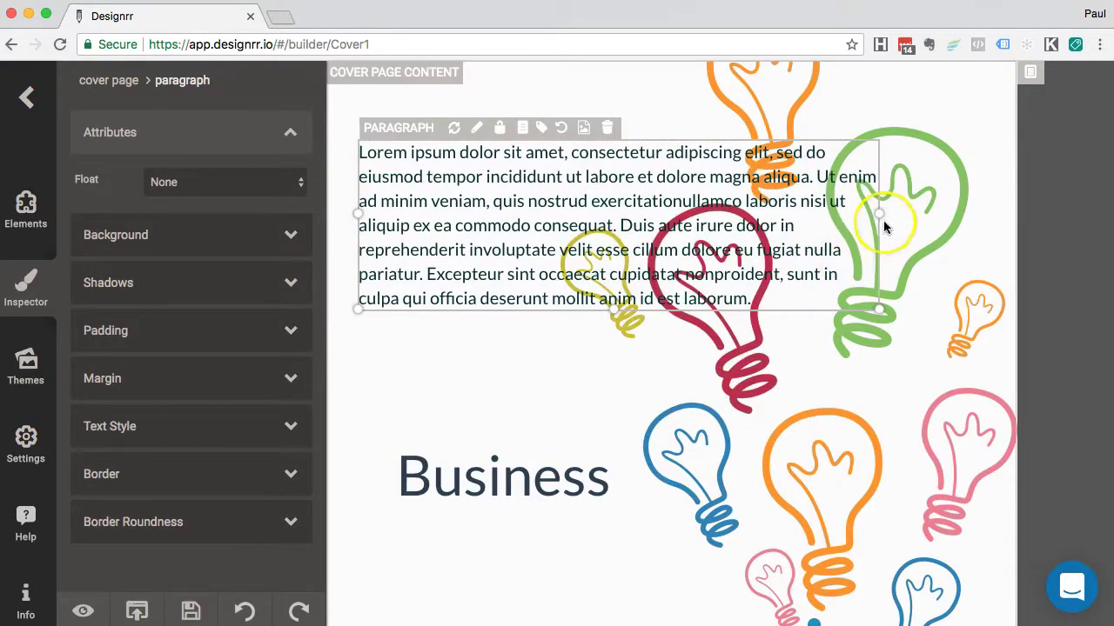
left_click_drag(879, 214, 429, 240)
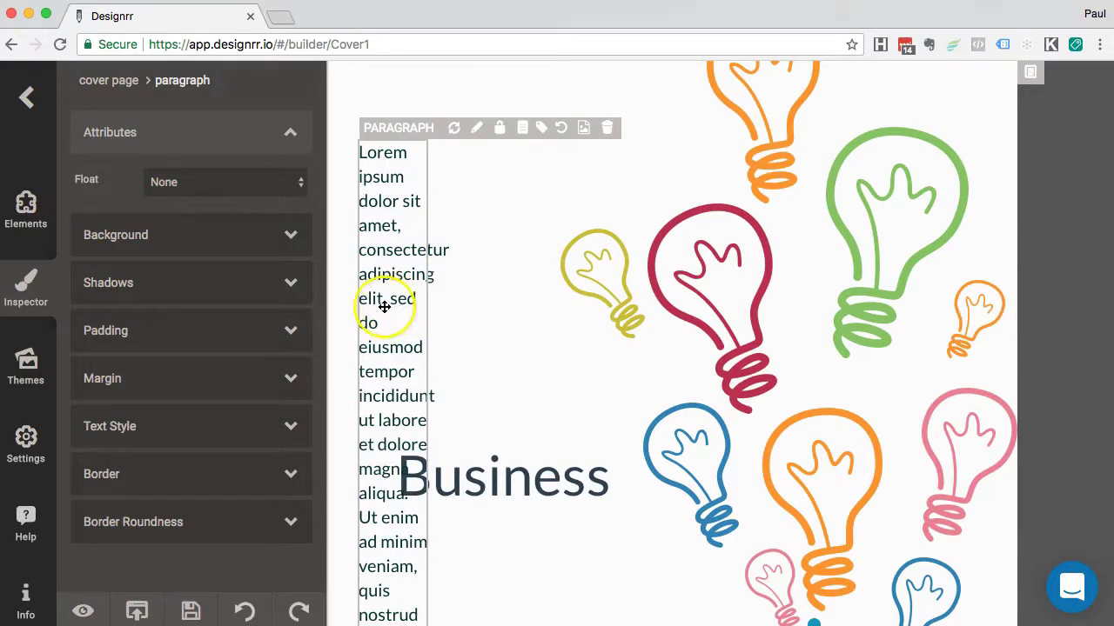
left_click_drag(382, 306, 348, 281)
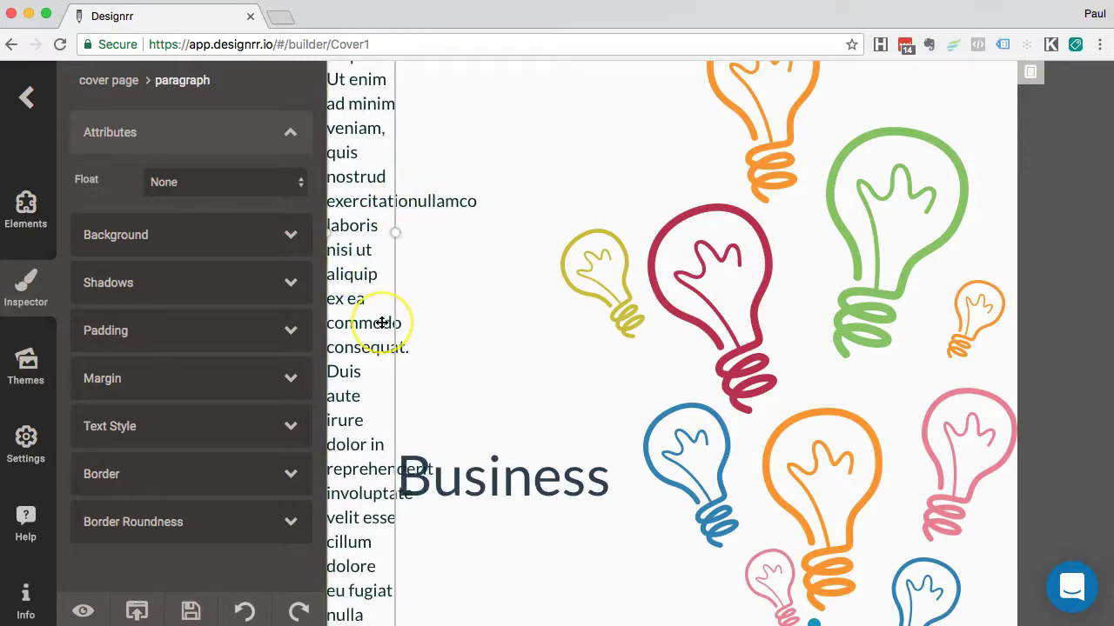
scroll(383, 318, "down", 1)
scroll(382, 322, "down", 10)
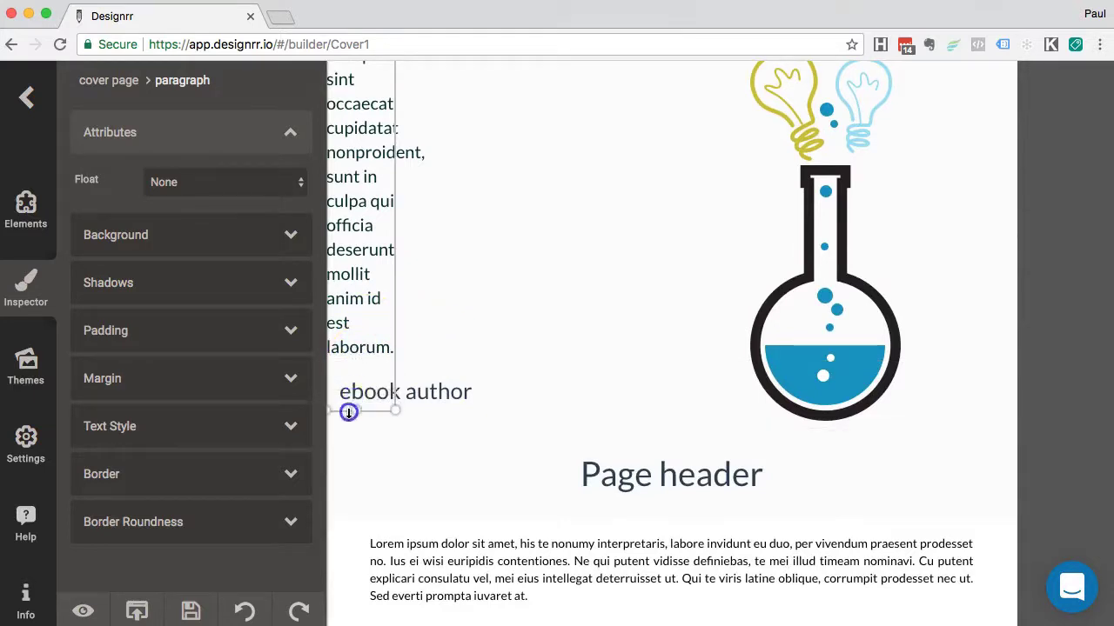
Step: Shorten the 'ebook author' heading so it shifts right of the column
left_click(454, 392)
left_click(338, 391)
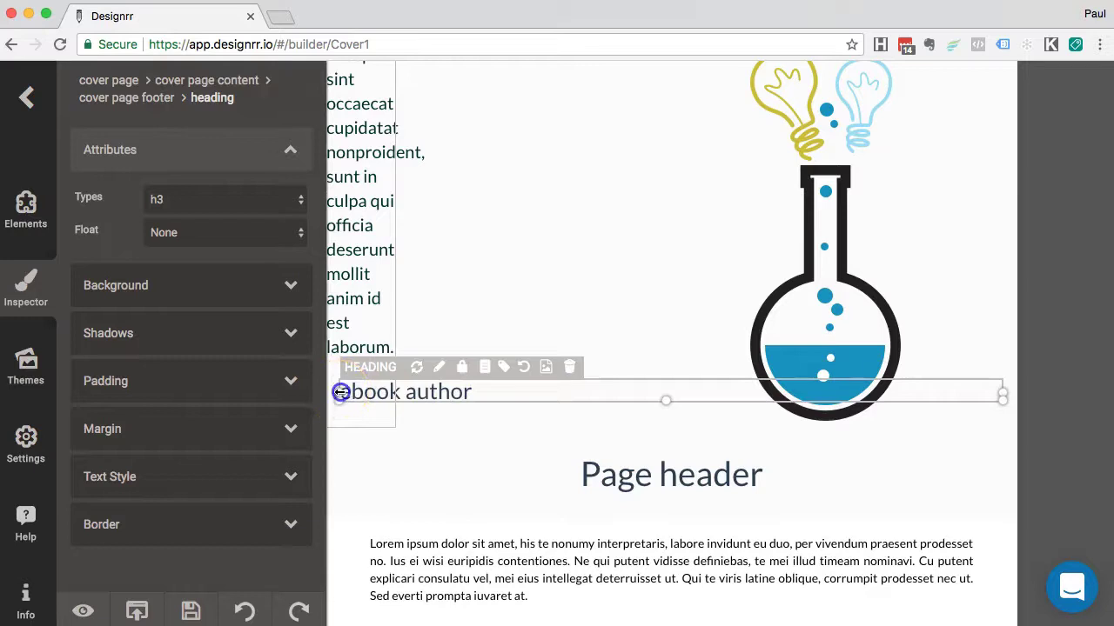
left_click_drag(339, 391, 437, 392)
left_click(496, 272)
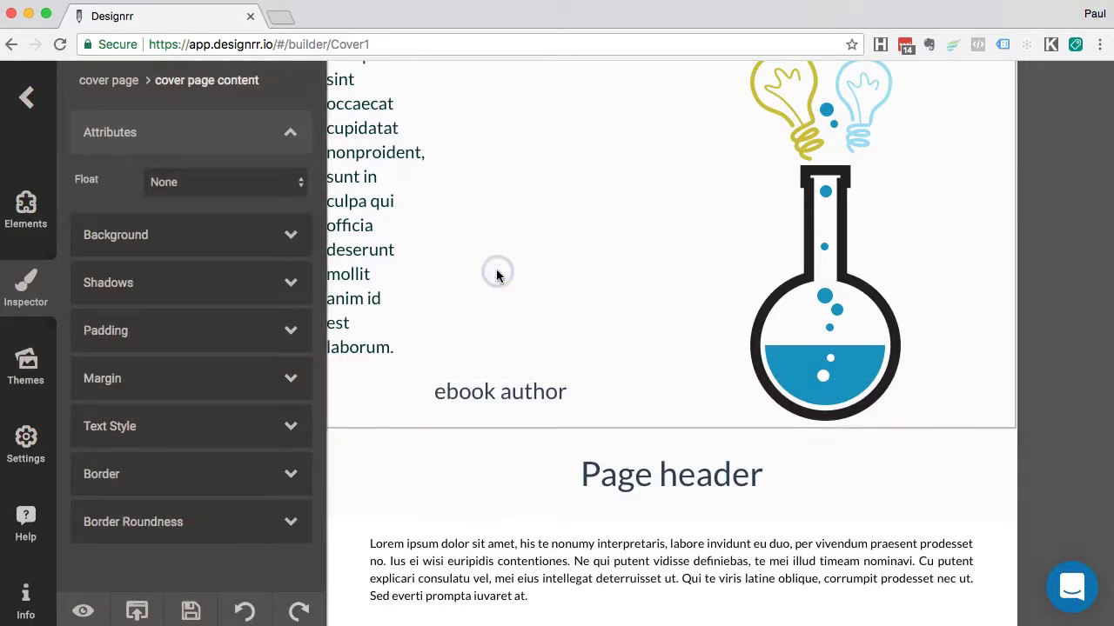
Step: Select the lorem-ipsum column and expand the Inspector's Border section
left_click(387, 229)
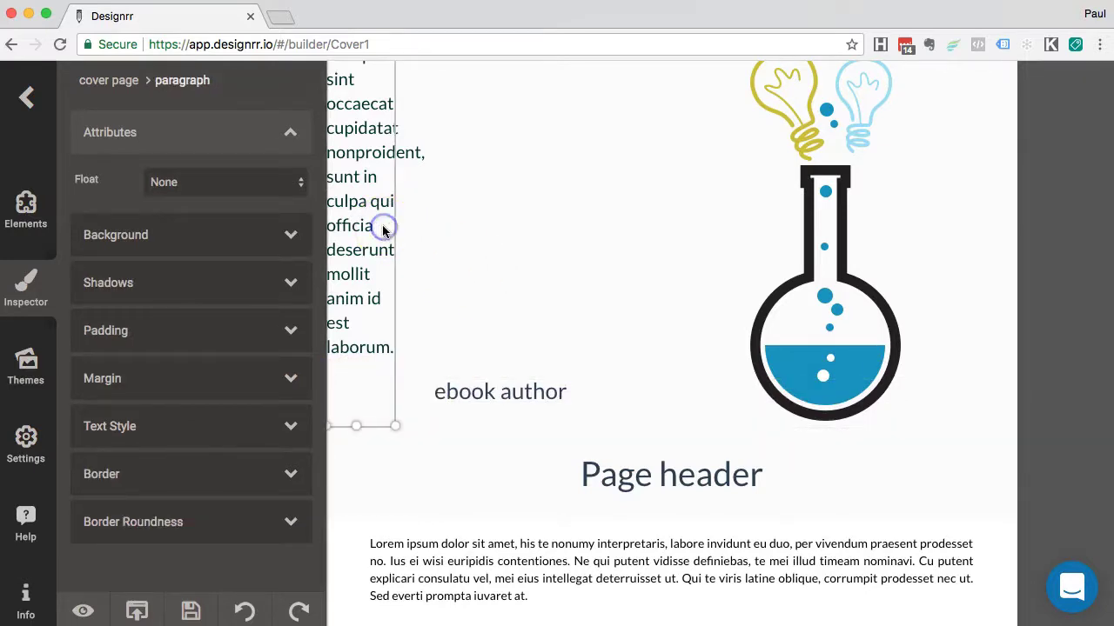
scroll(384, 183, "up", 5)
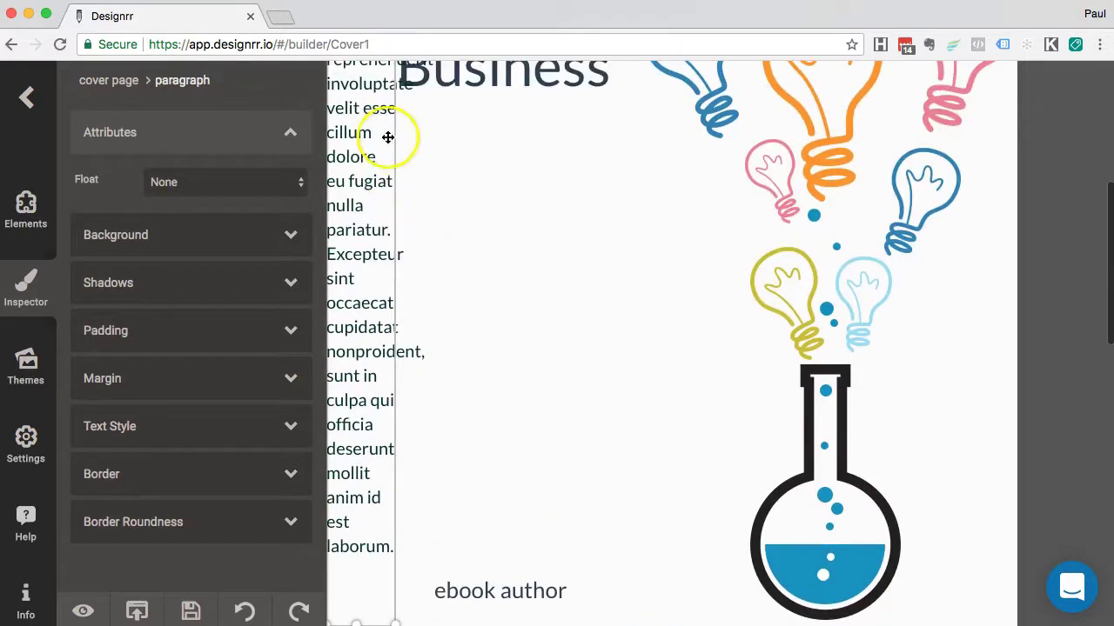
scroll(371, 302, "up", 1)
left_click(348, 300)
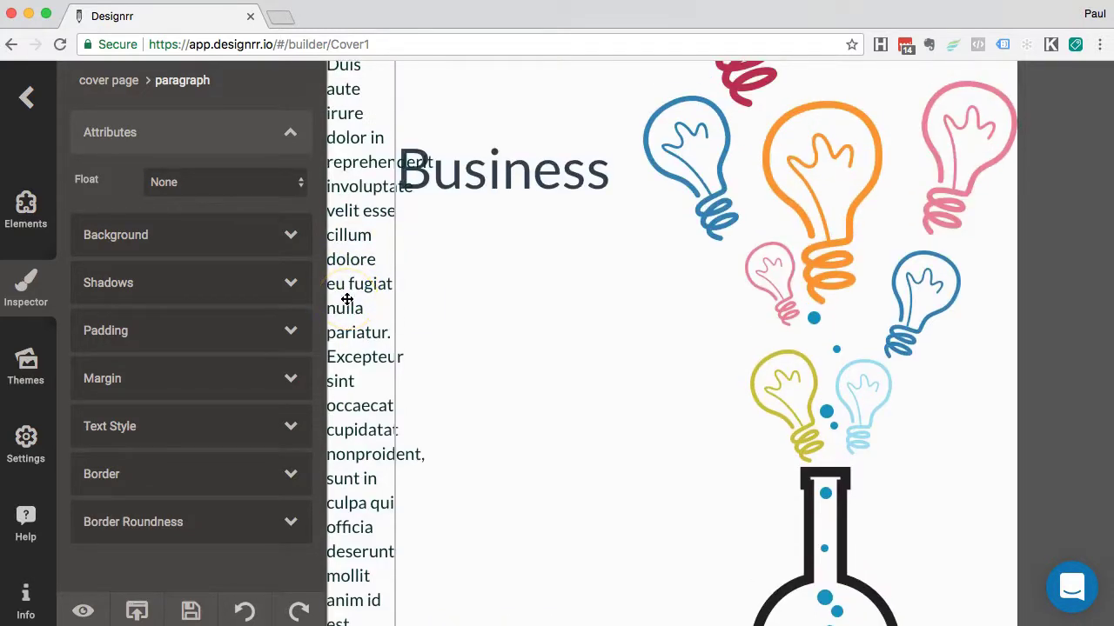
left_click(472, 310)
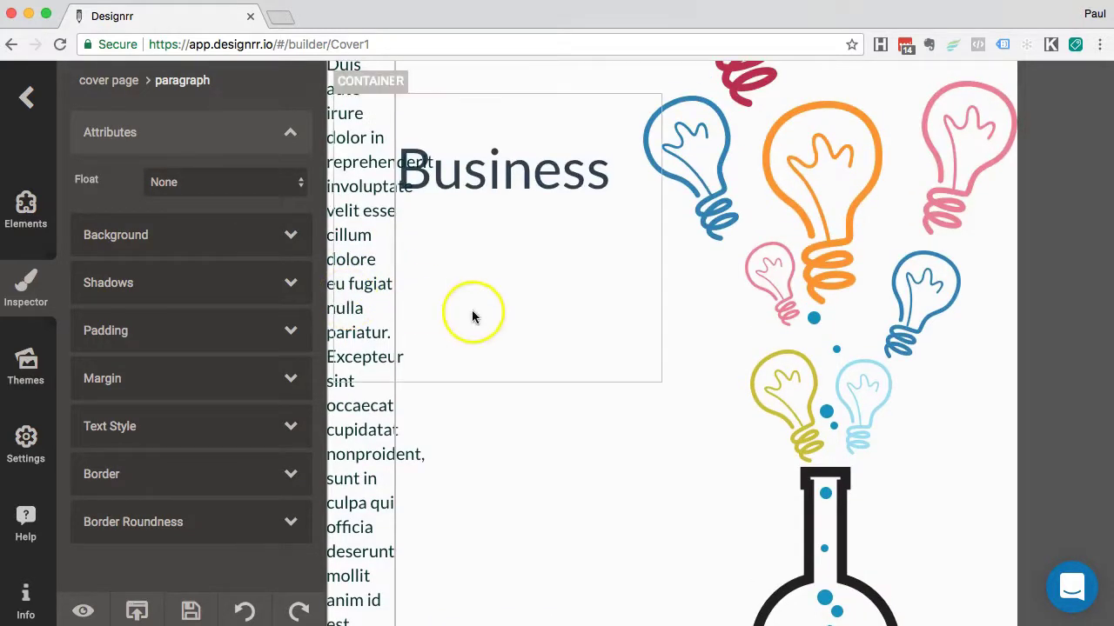
left_click(336, 447)
scroll(356, 451, "down", 4)
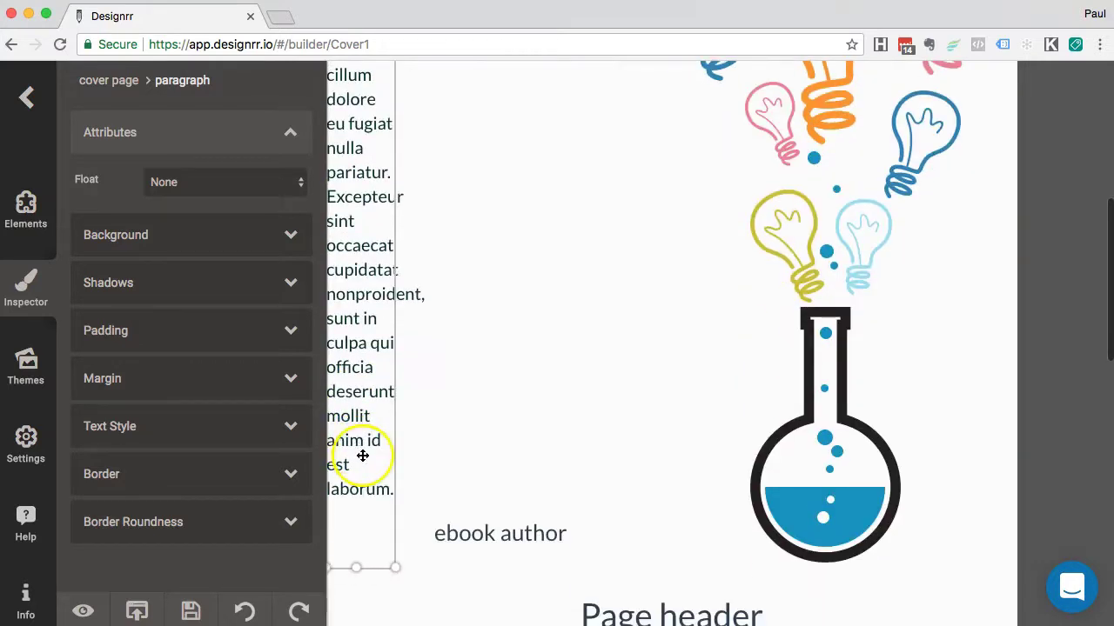
Step: Give the text column a Ridge-style border on its side edge
left_click(120, 478)
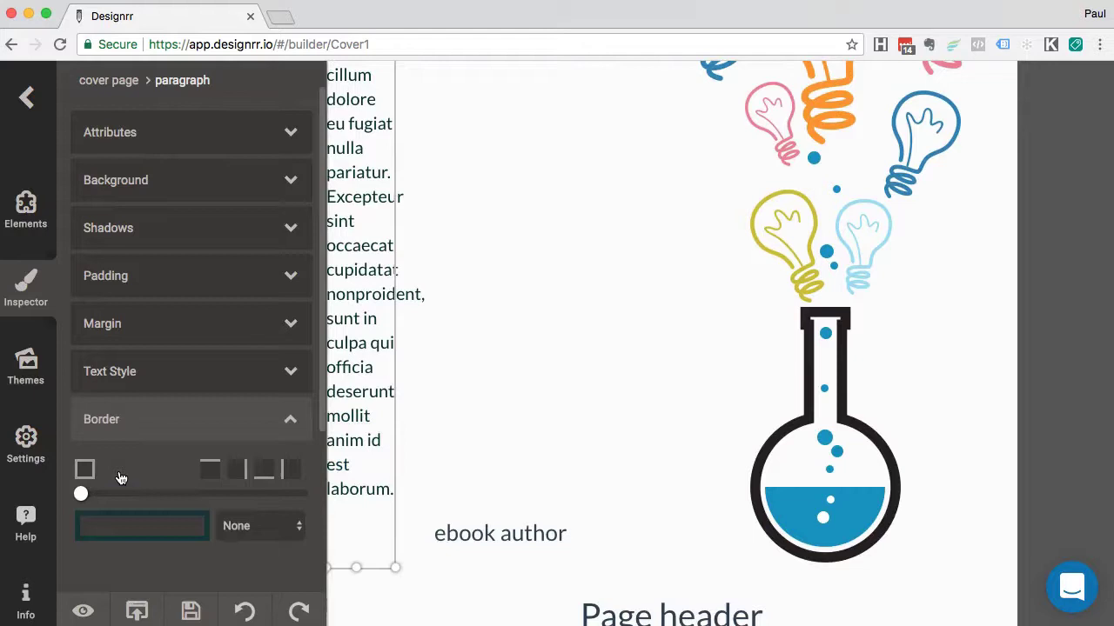
left_click(210, 470)
left_click(237, 471)
left_click(256, 533)
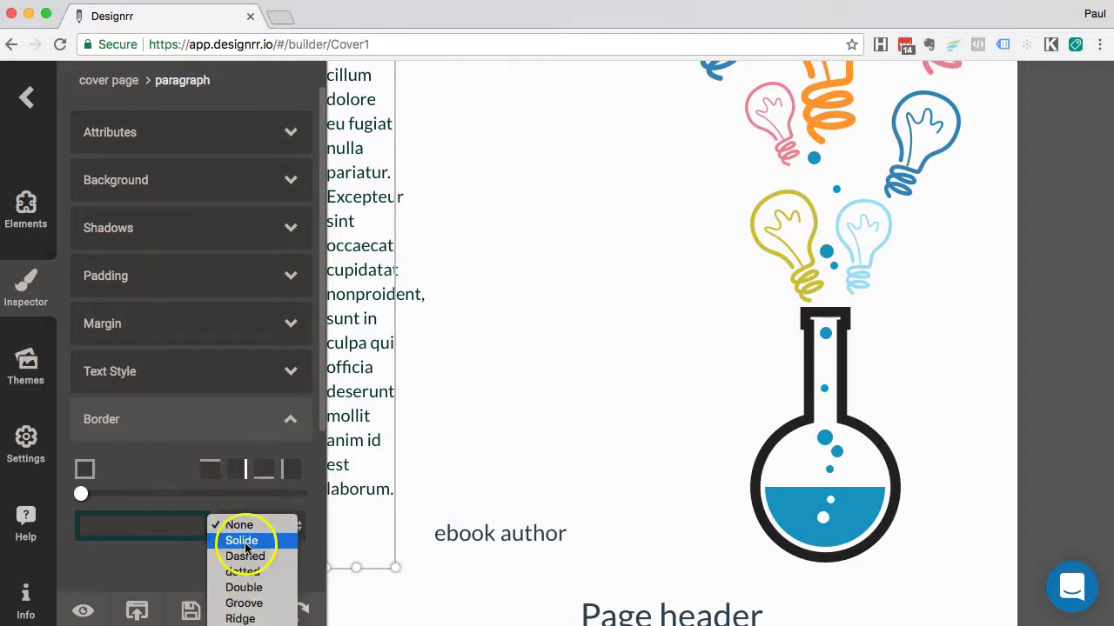
left_click(231, 619)
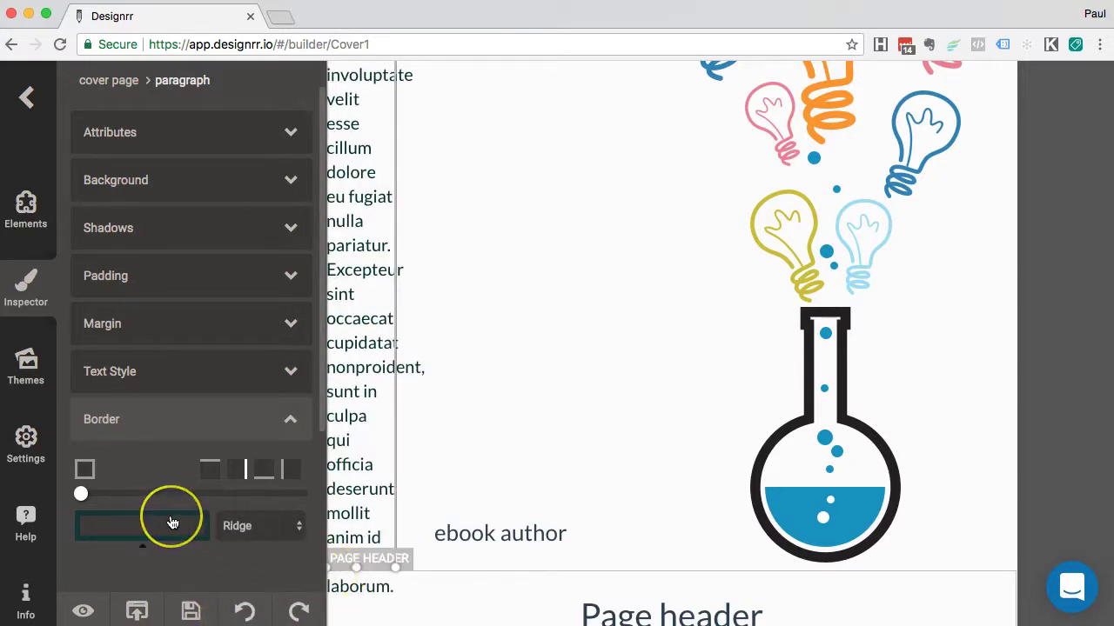
left_click(483, 426)
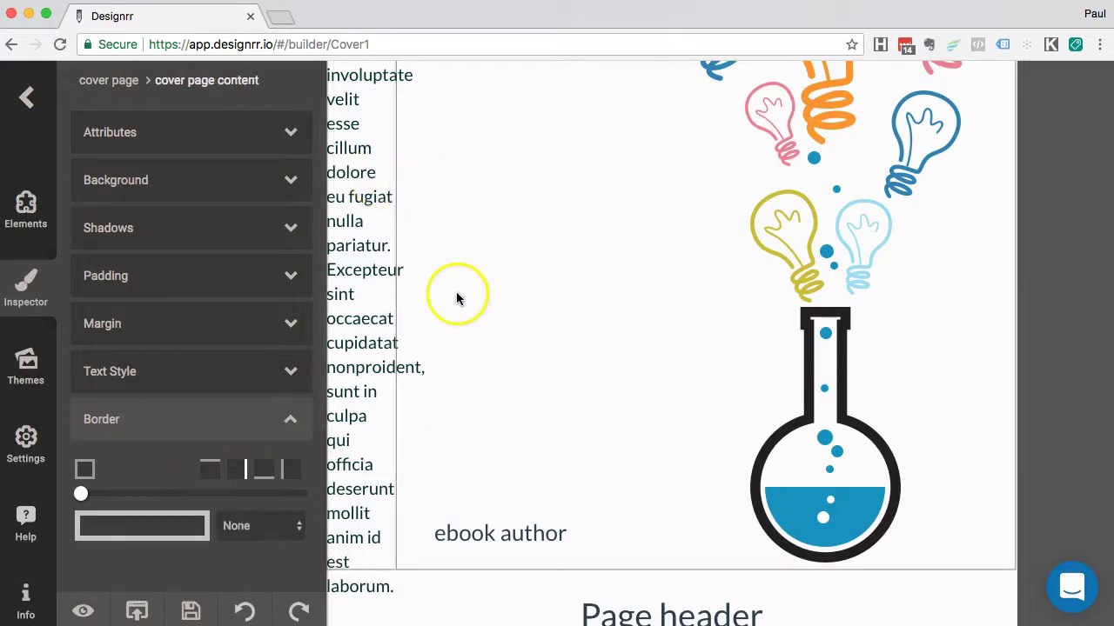
scroll(455, 293, "up", 2)
scroll(473, 437, "down", 3)
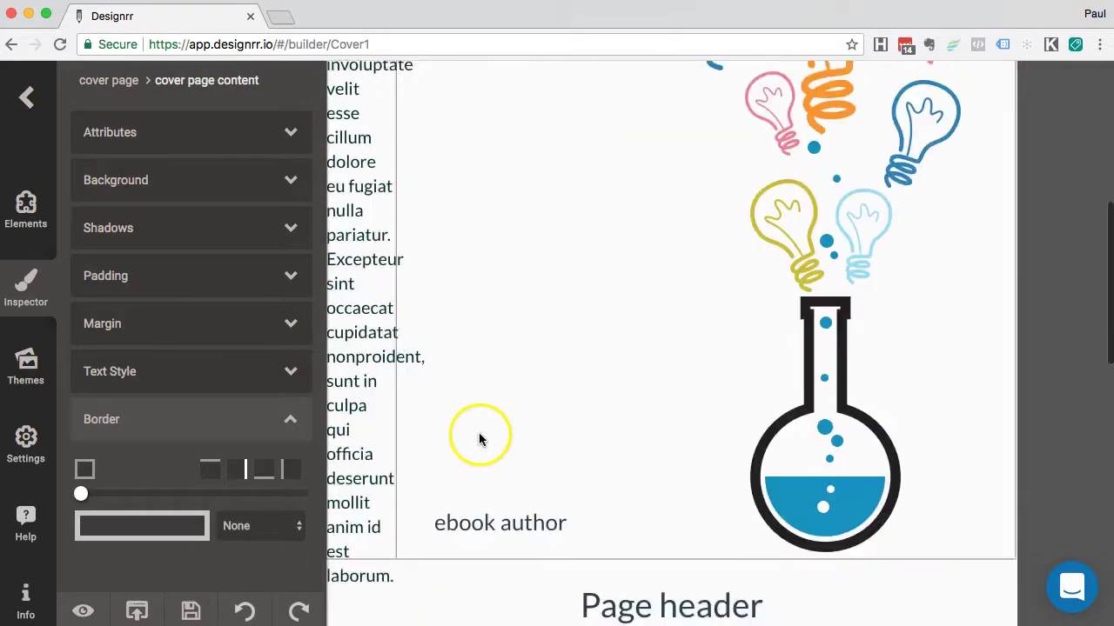
left_click(377, 396)
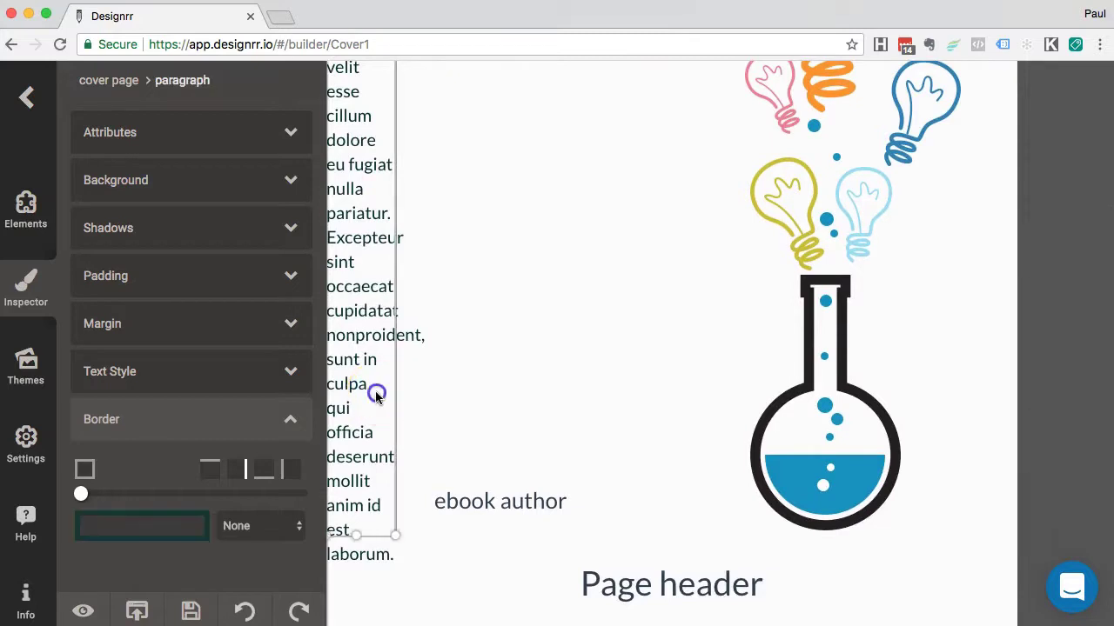
left_click(258, 524)
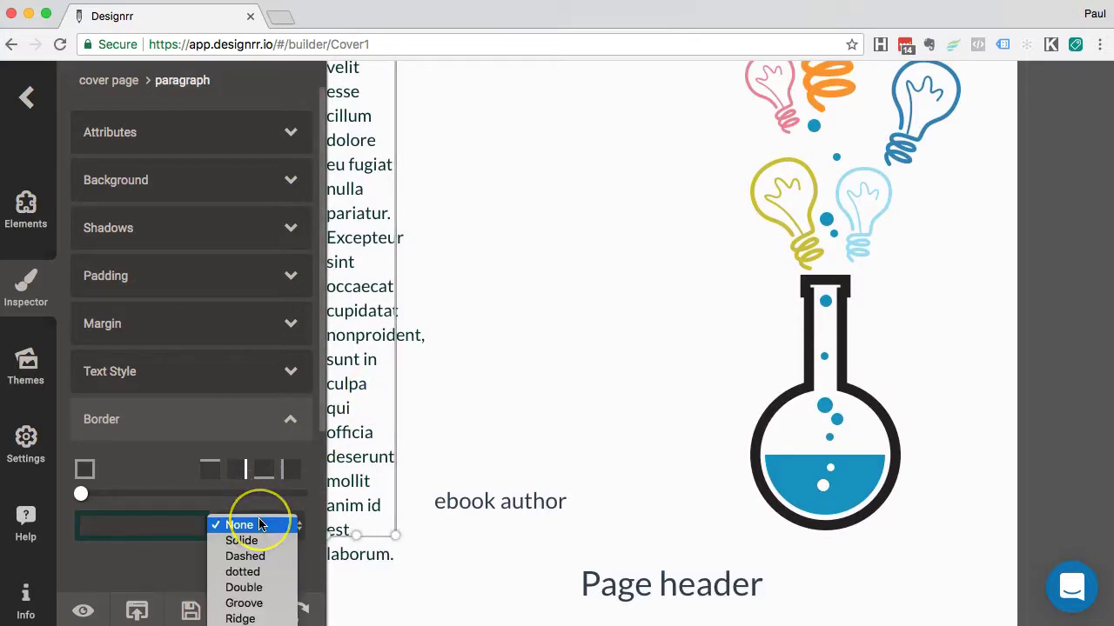
left_click(243, 617)
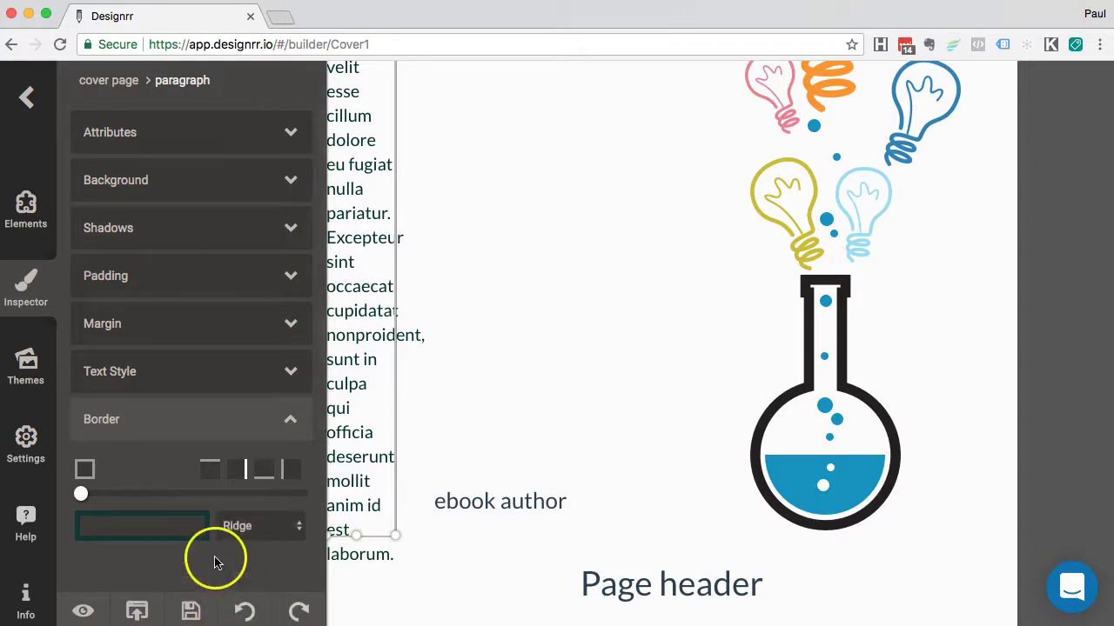
Step: Change the right border width from 3px to 4px and check the result
scroll(200, 520, "down", 3)
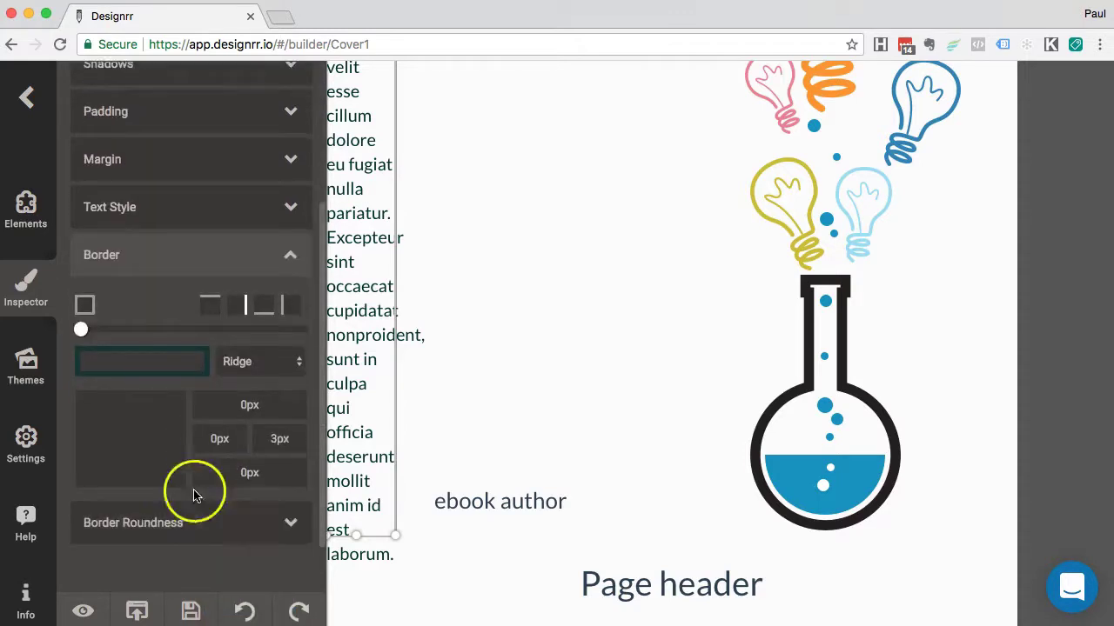
left_click(278, 437)
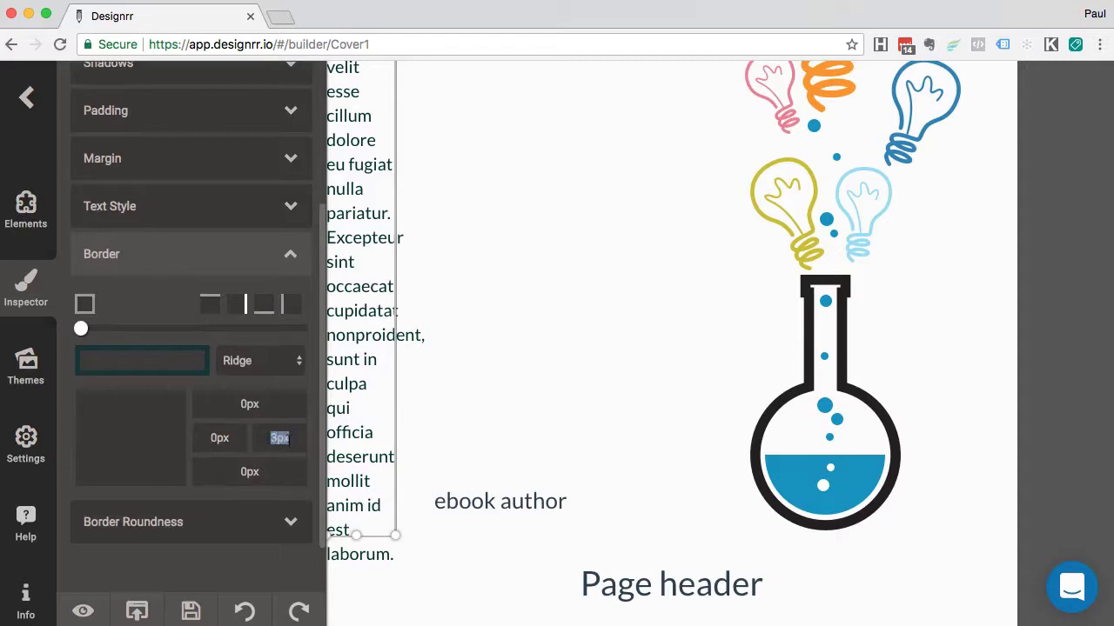
type("4")
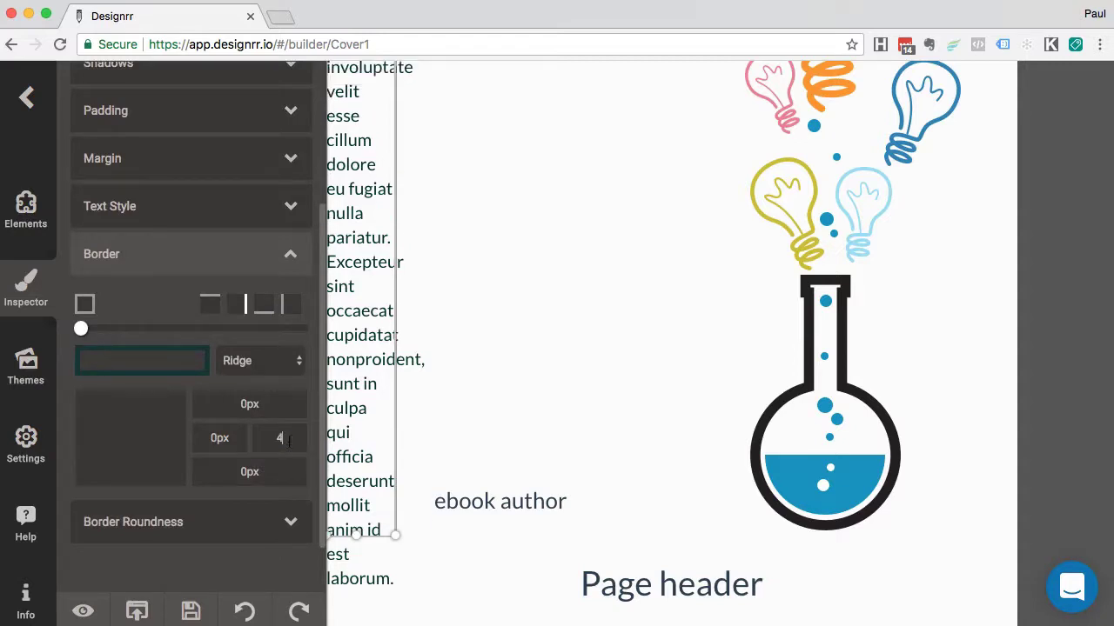
left_click(441, 432)
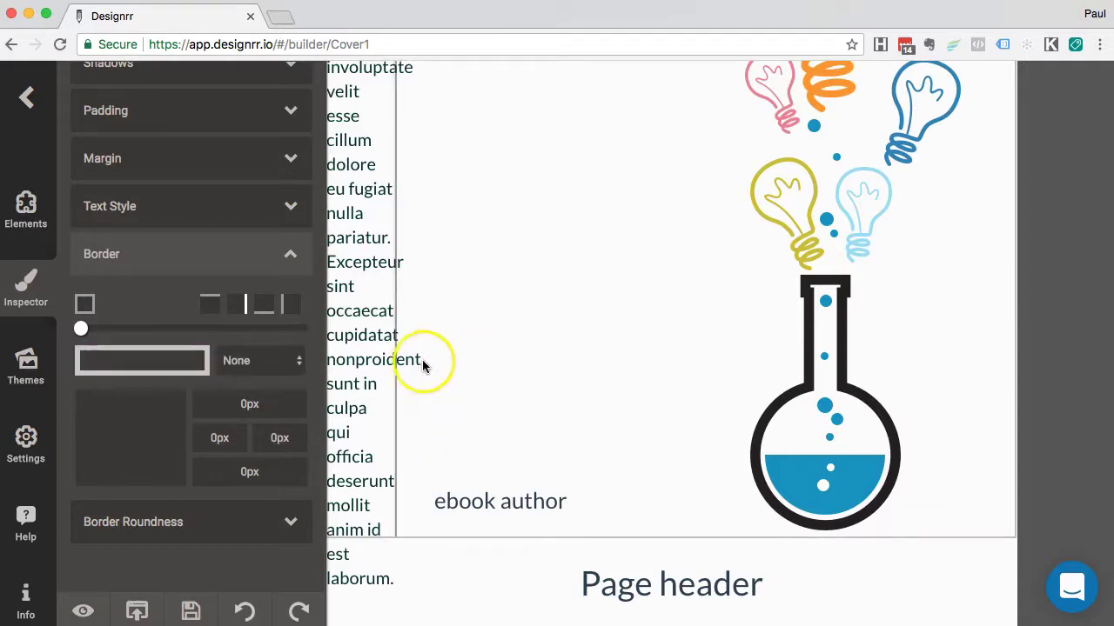
left_click(381, 418)
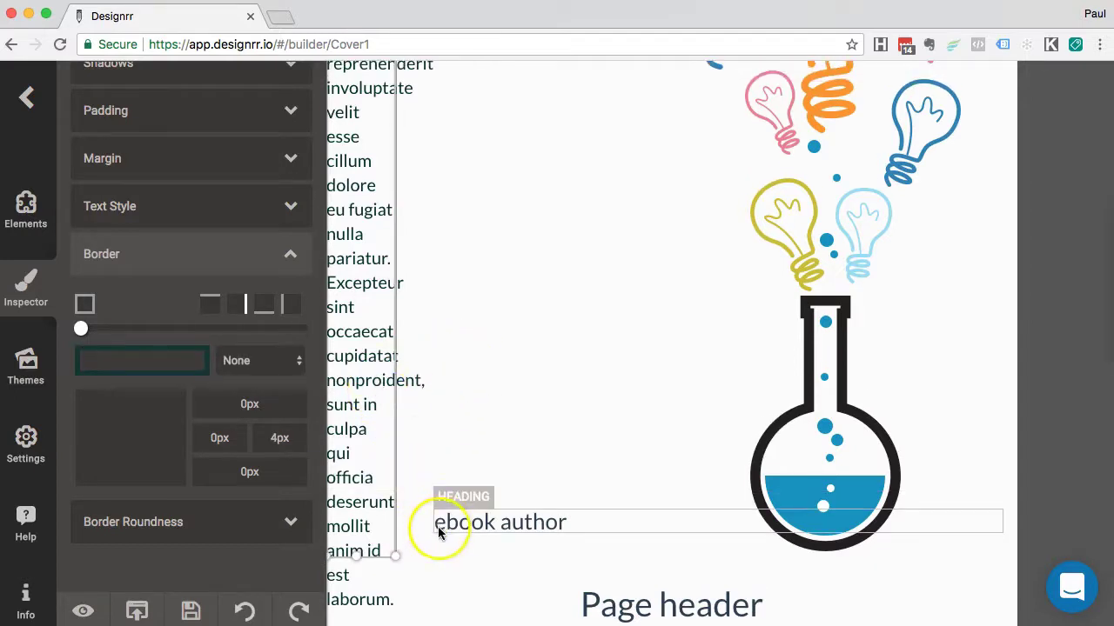
scroll(374, 379, "up", 4)
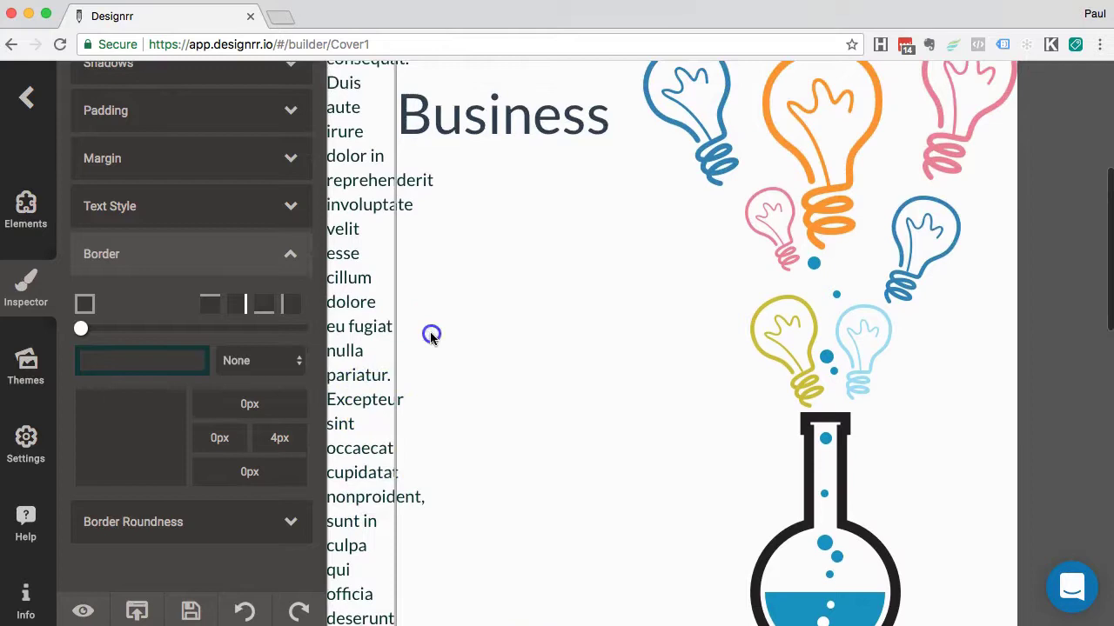
left_click(431, 337)
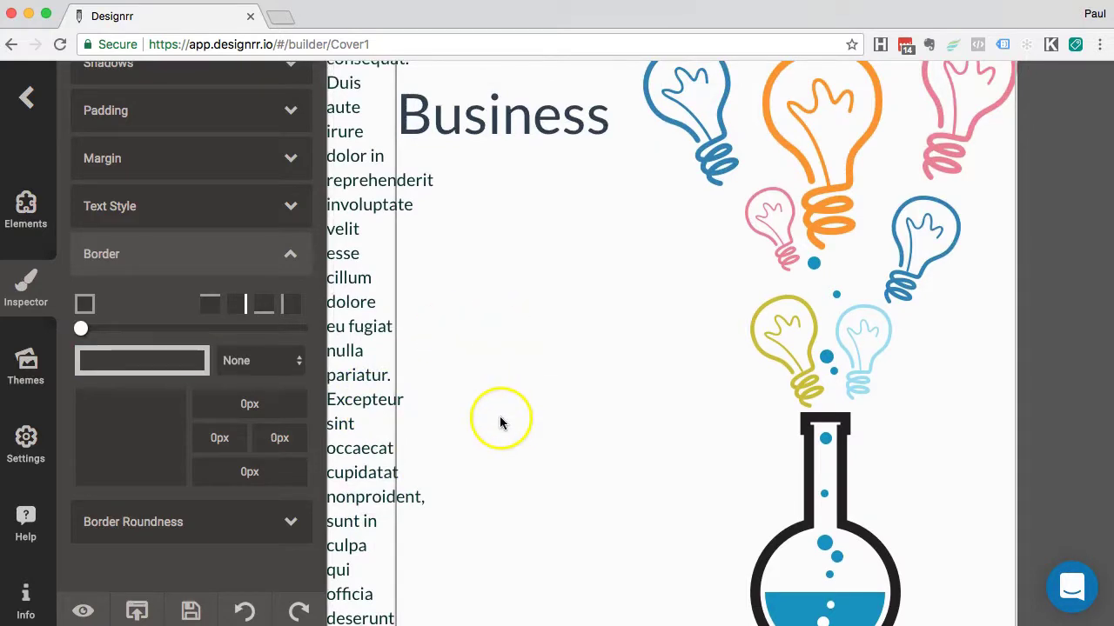
scroll(500, 423, "up", 4)
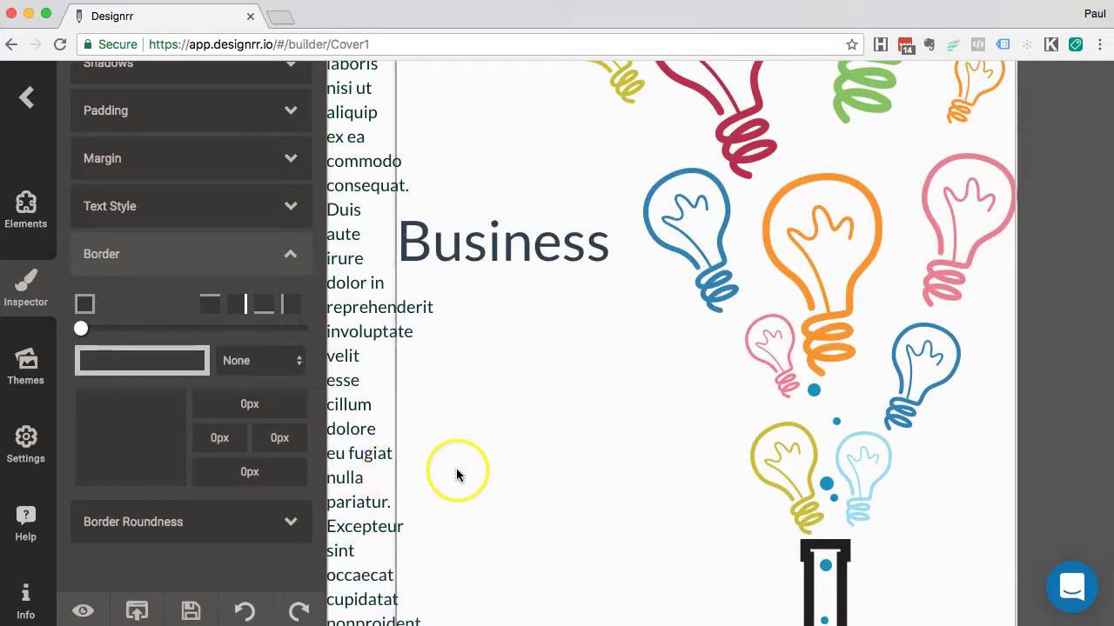
scroll(457, 474, "down", 5)
scroll(459, 452, "down", 3)
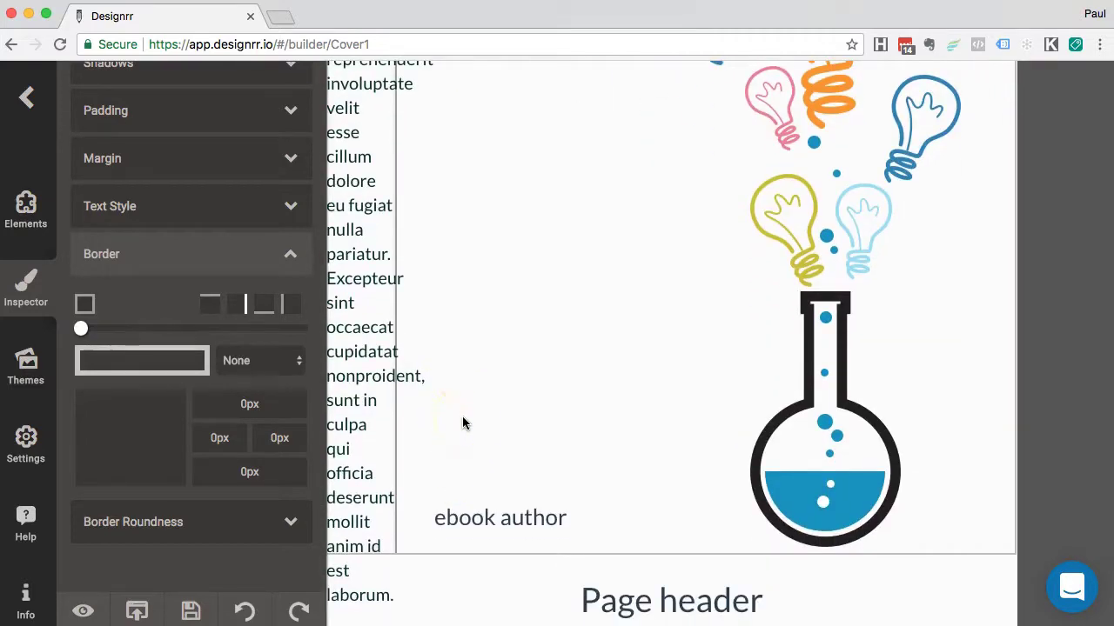
Step: Make the column's border colour a faint translucent black with alpha 0.122
left_click(379, 400)
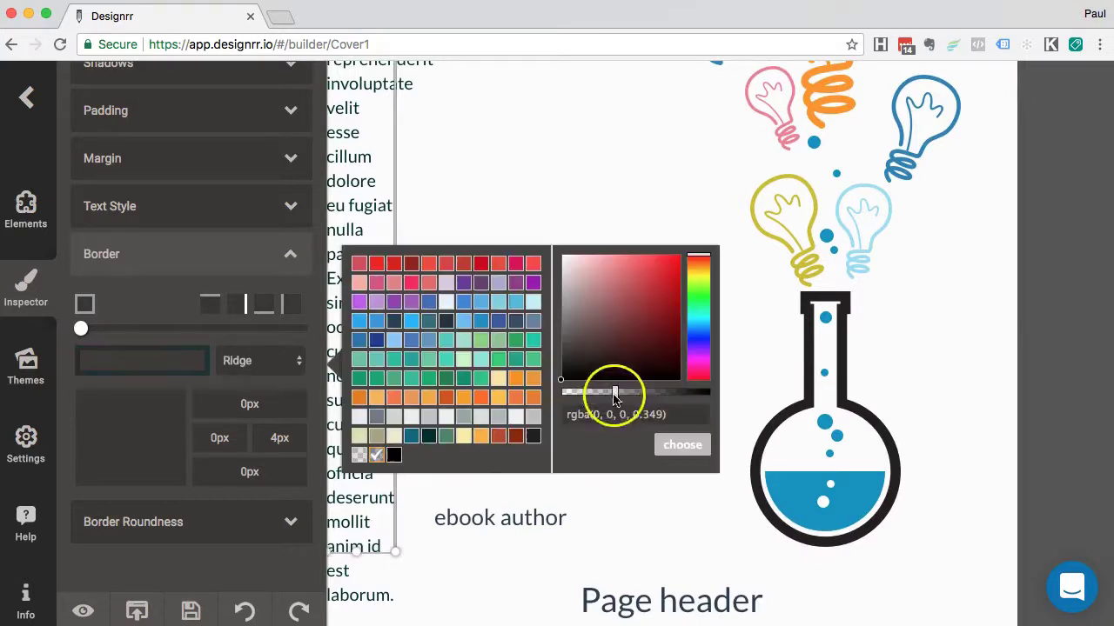
left_click_drag(614, 390, 580, 393)
left_click(682, 445)
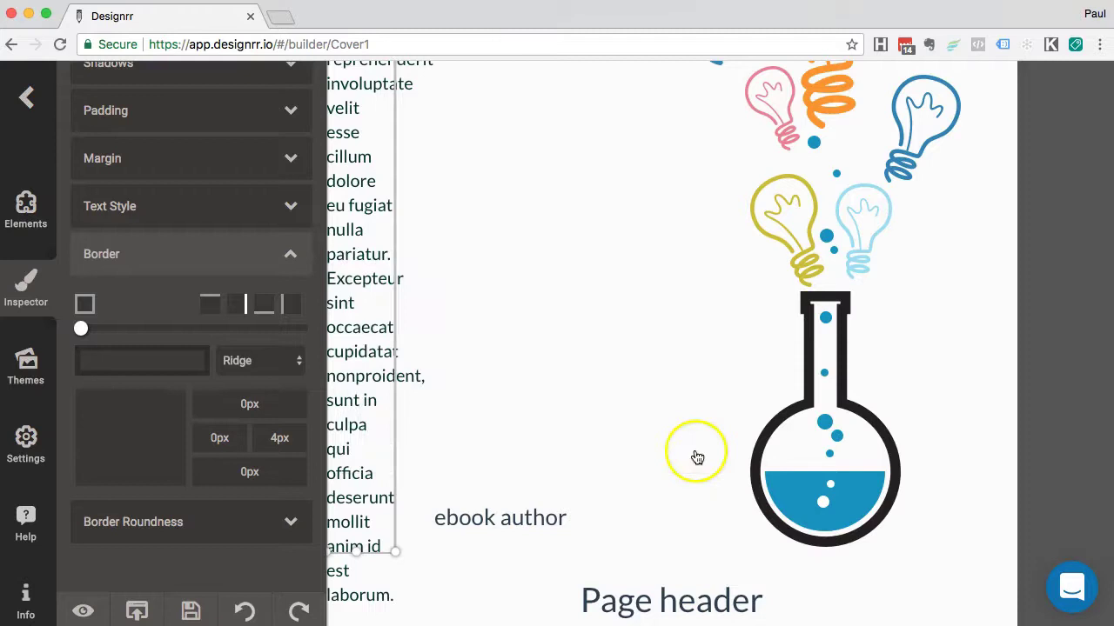
left_click(566, 346)
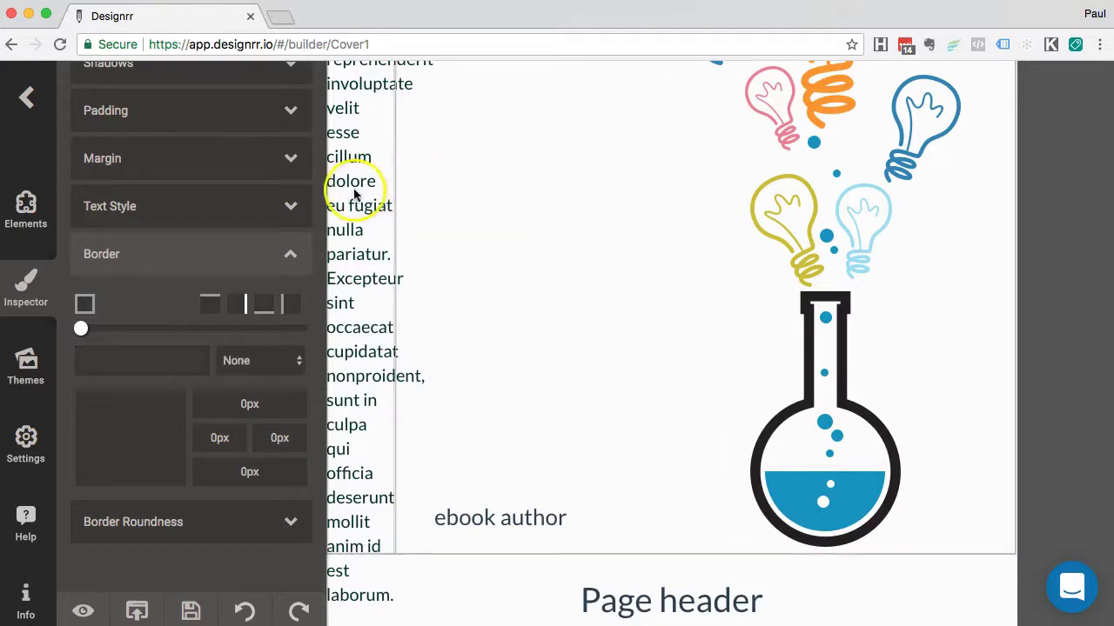
scroll(552, 290, "up", 5)
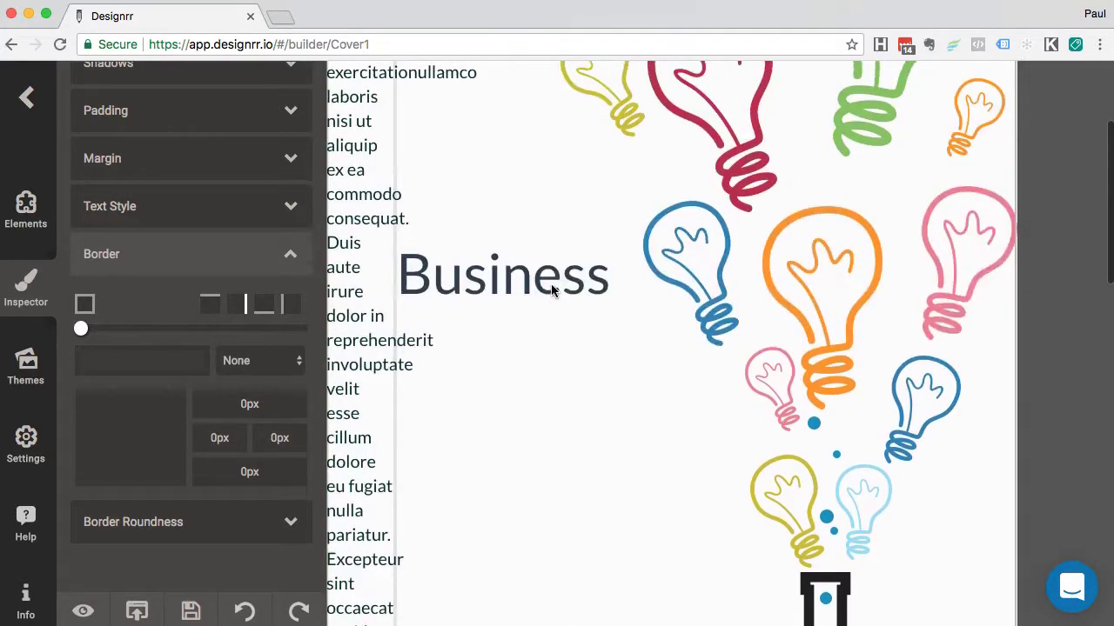
scroll(452, 215, "up", 2)
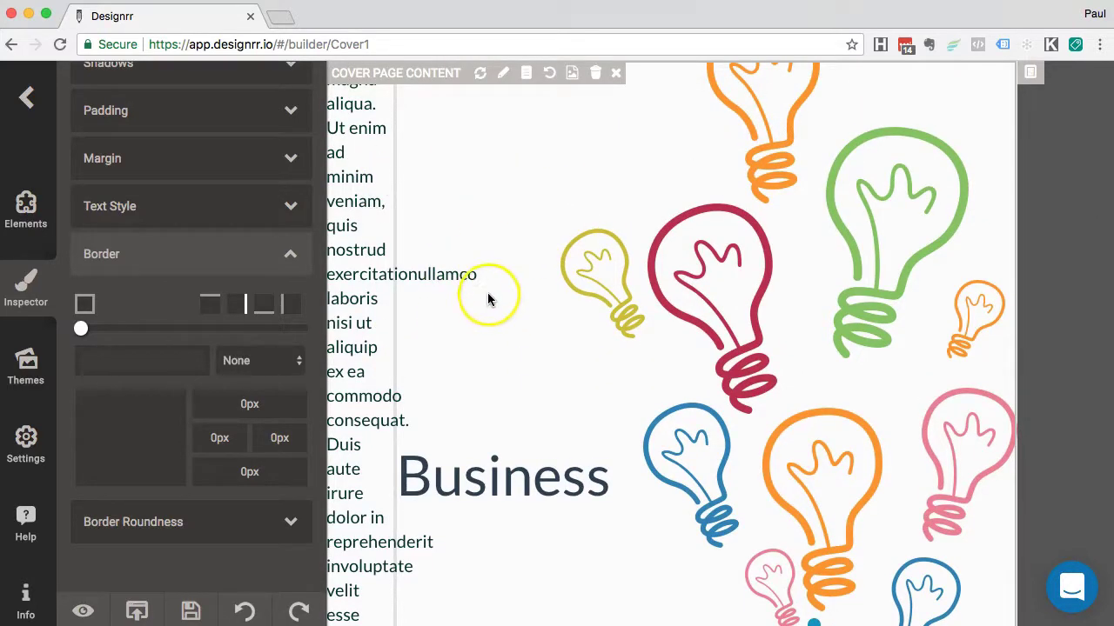
scroll(486, 297, "down", 5)
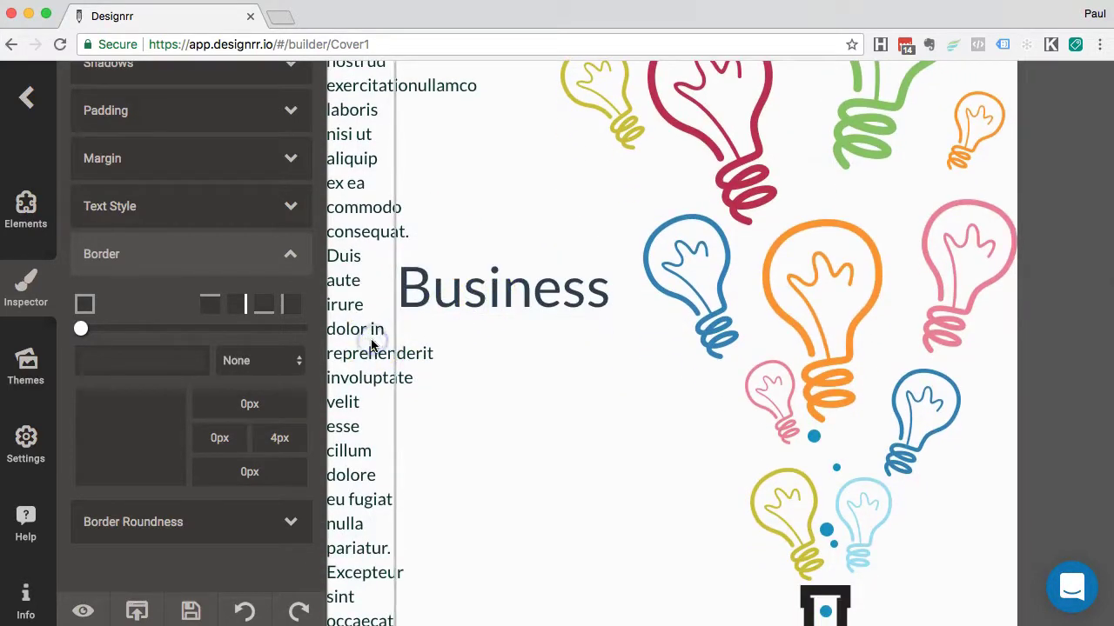
Step: Delete the lorem-ipsum text and drag the empty column narrower toward the left edge
double_click(356, 318)
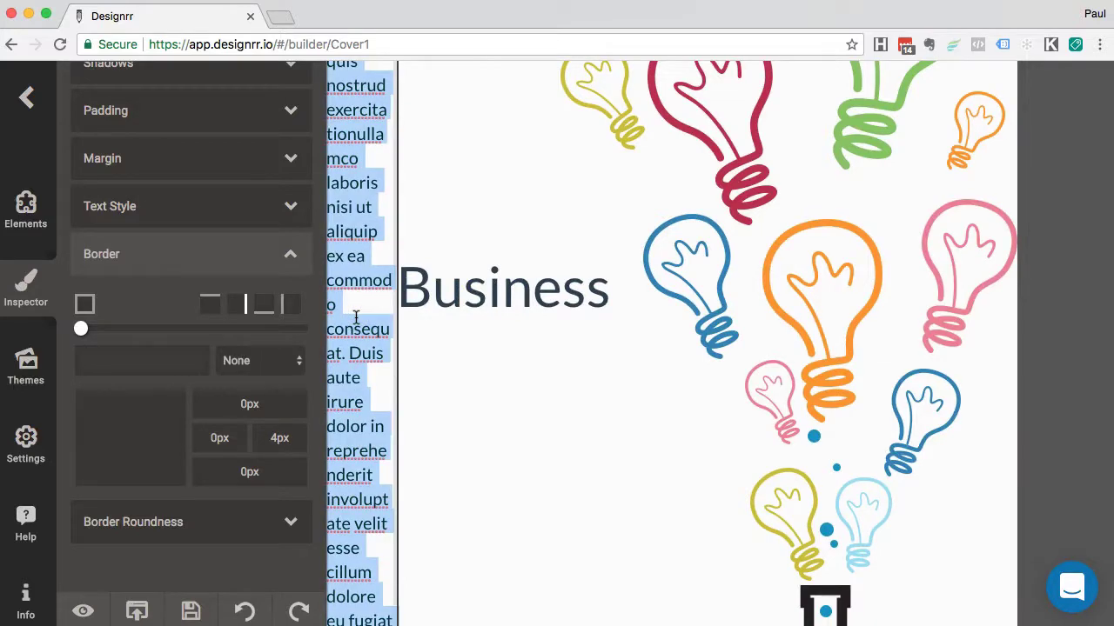
key("BackSpace")
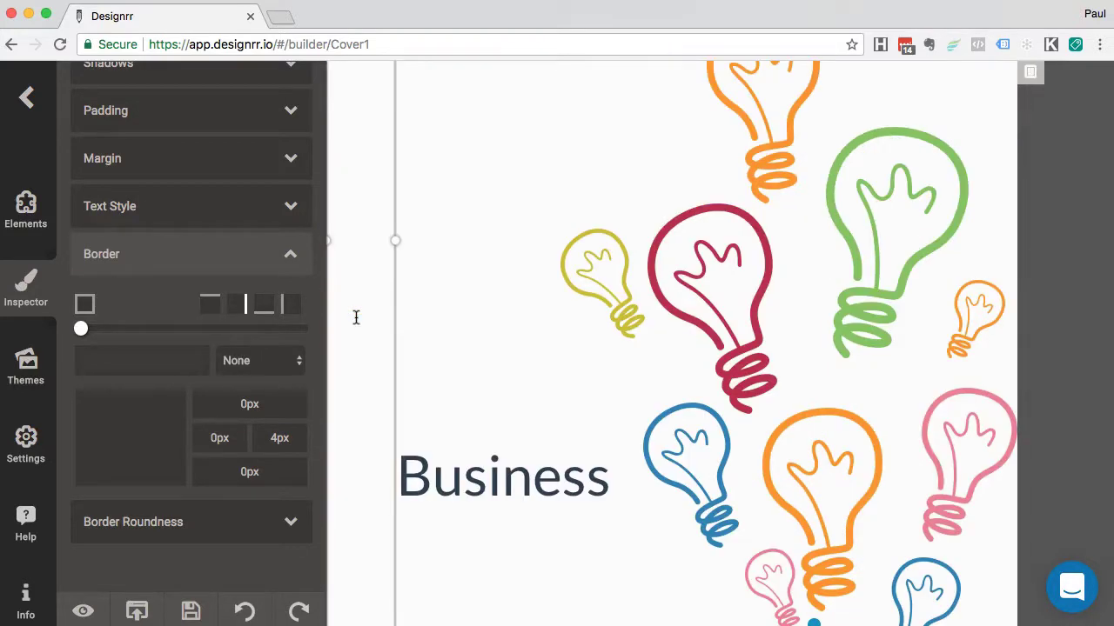
left_click(369, 338)
left_click_drag(396, 241, 349, 245)
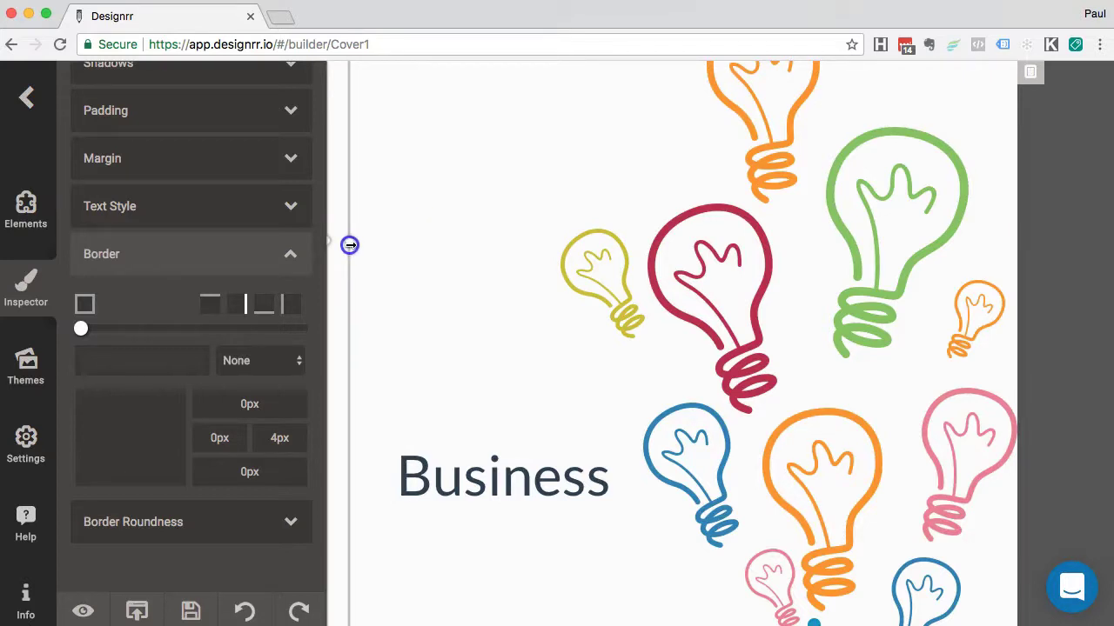
left_click(392, 281)
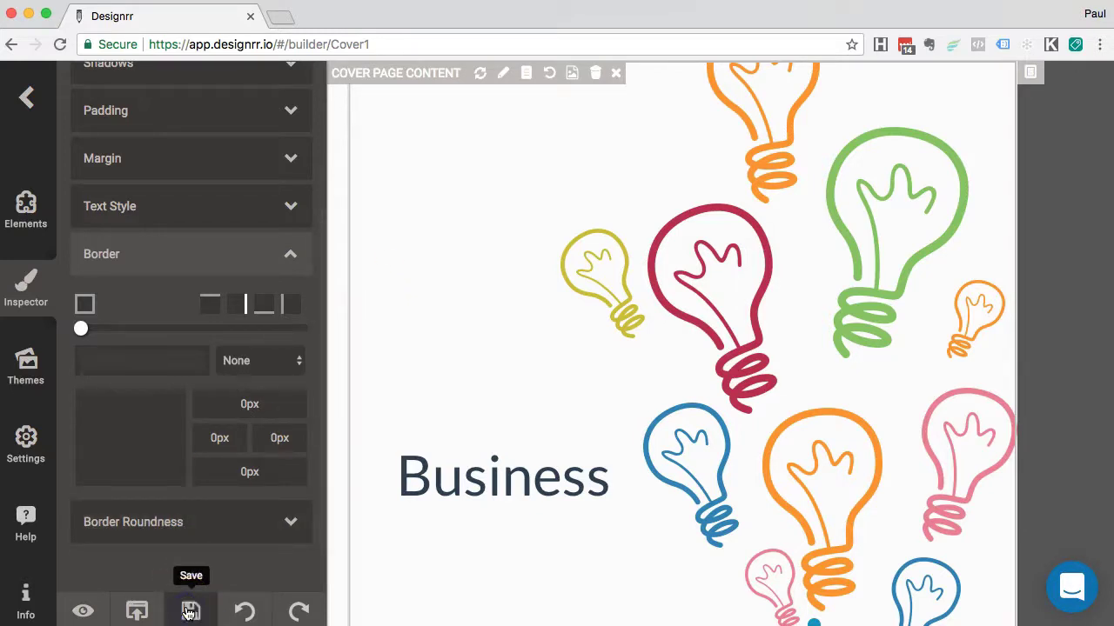
Step: Preview the ebook in full-page view and scroll through the cover and next page
left_click(148, 607)
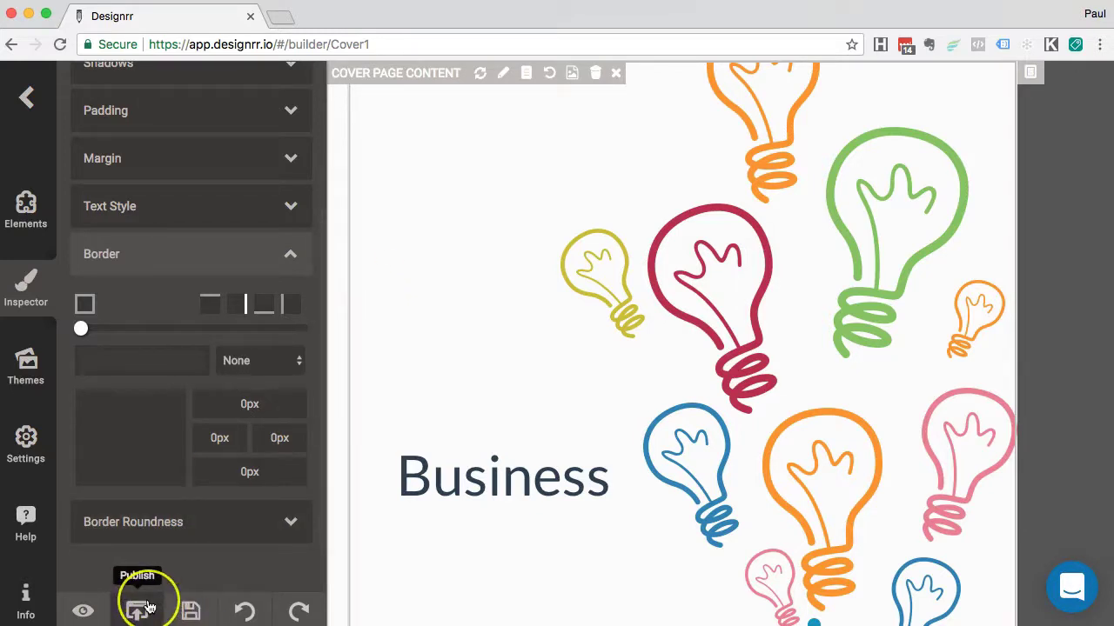
left_click(83, 611)
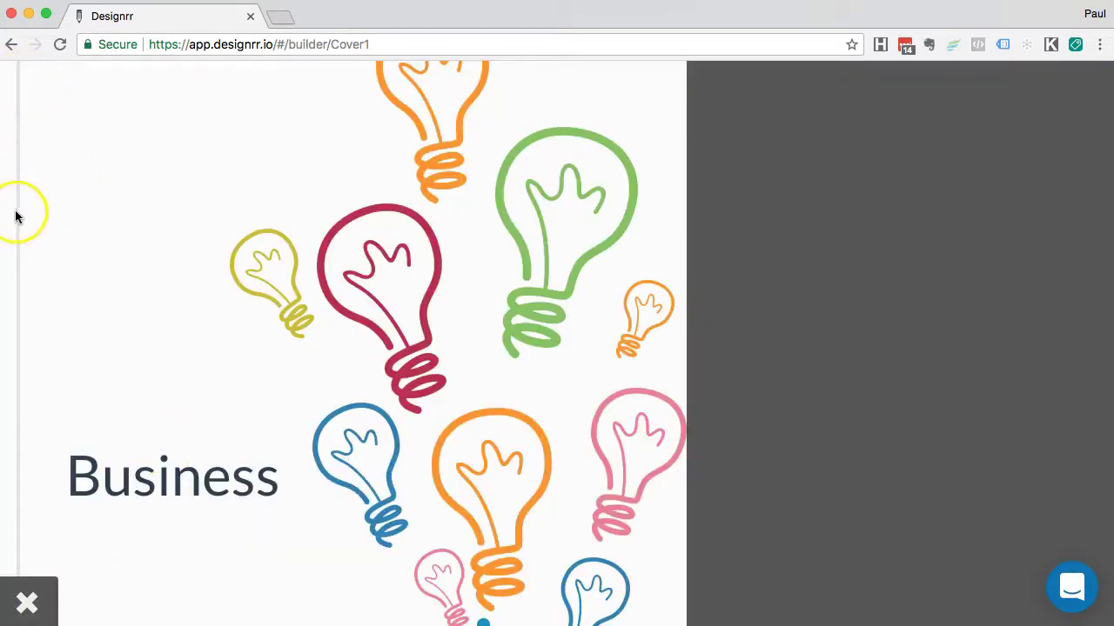
scroll(56, 389, "down", 10)
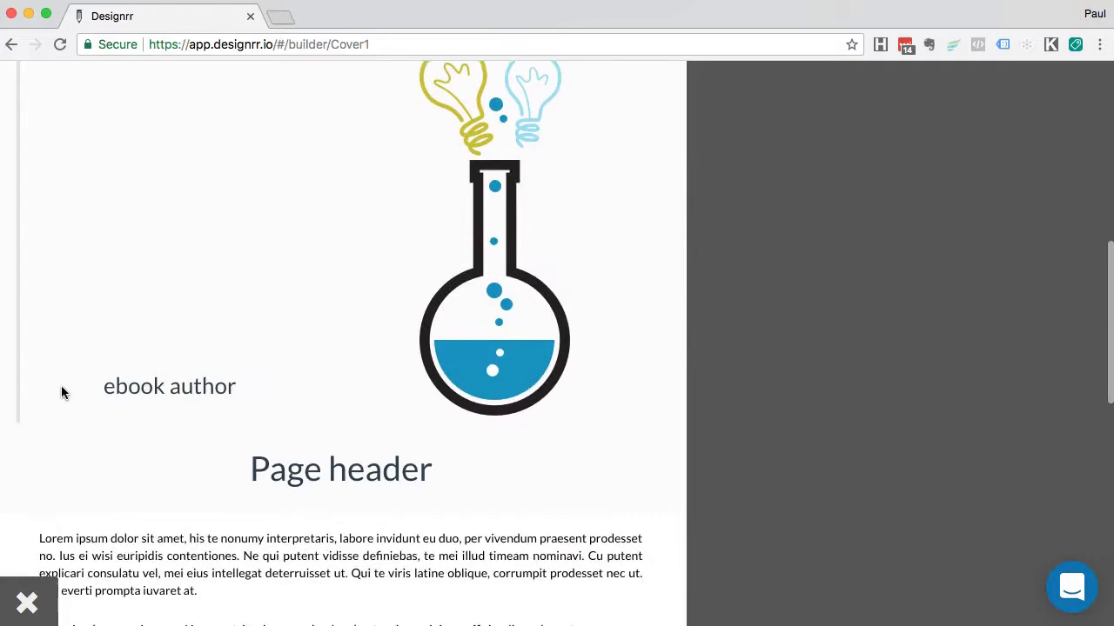
scroll(47, 273, "up", 10)
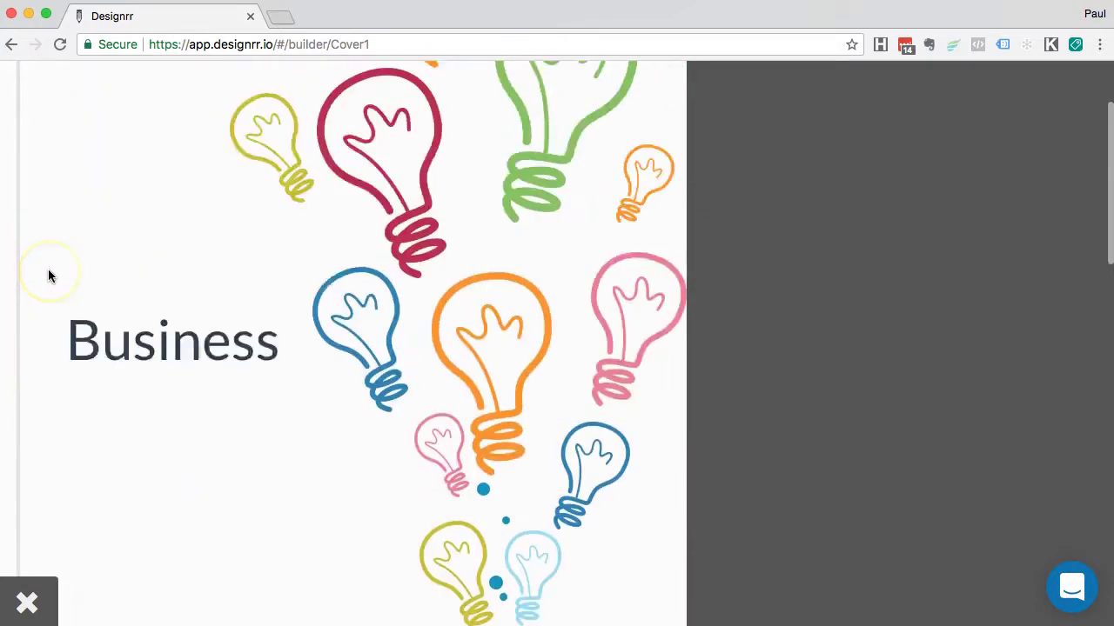
Step: Reopen the editing panel and overwrite the 'ebook author' heading with the author's full name
left_click(26, 601)
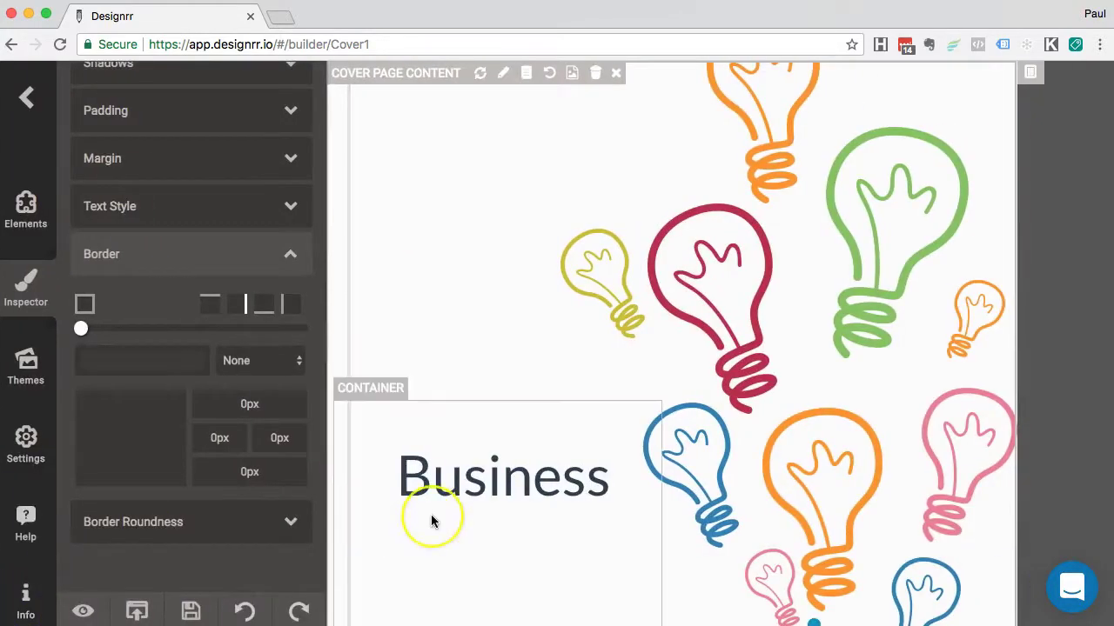
scroll(432, 520, "down", 7)
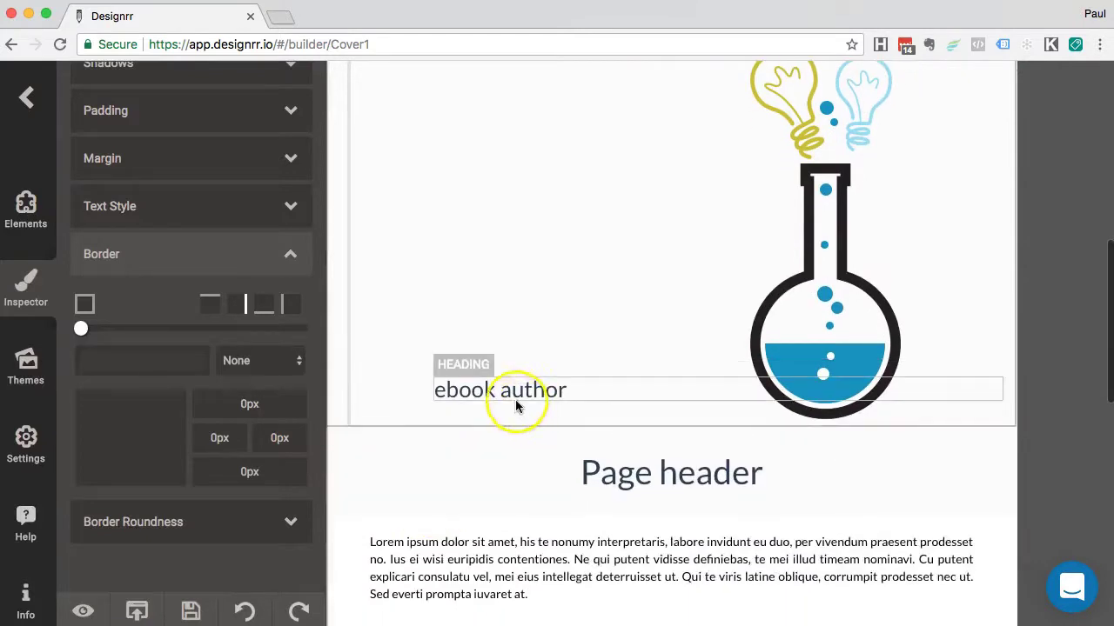
left_click(515, 392)
triple_click(515, 390)
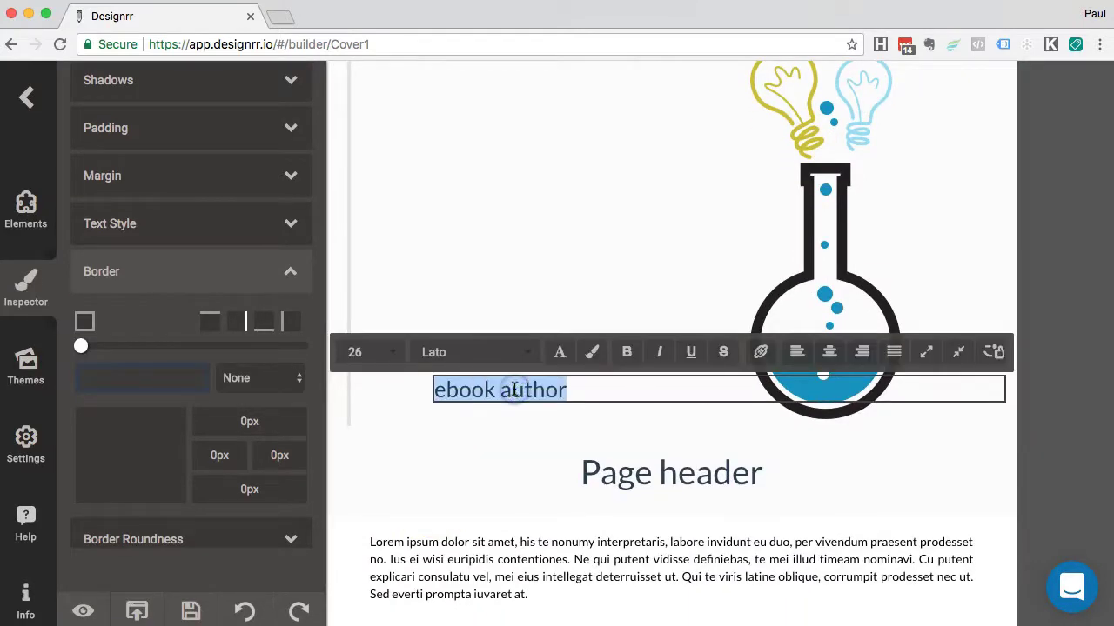
type("Paul Clifford")
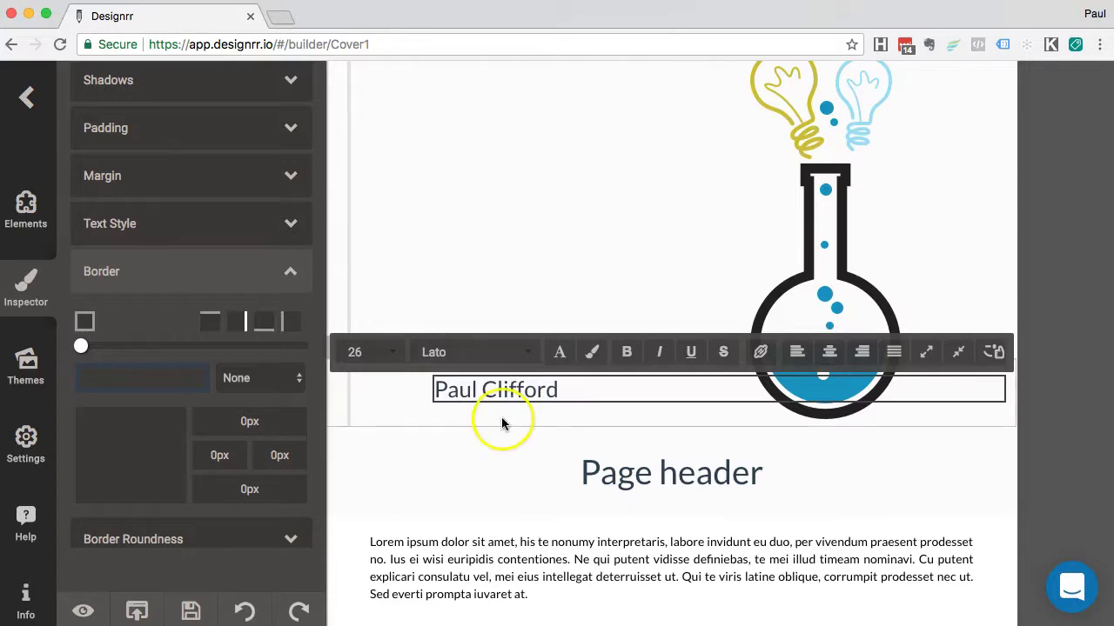
left_click(500, 423)
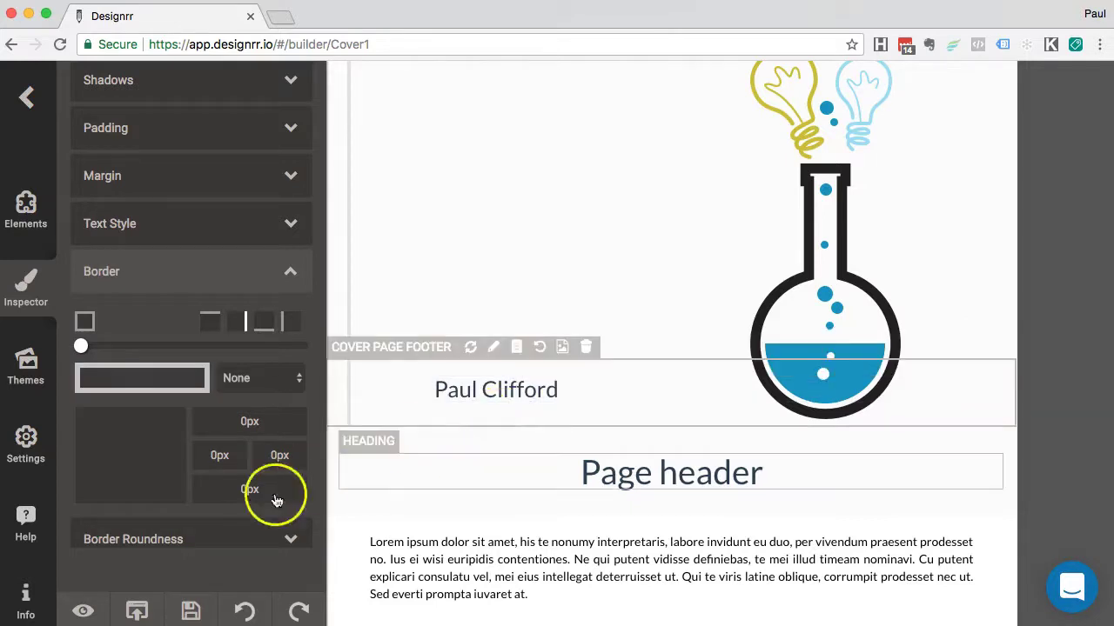
Step: Export the ebook as PDF (New - Beta), review Cover1_156446.pdf, then return to the editor
left_click(135, 612)
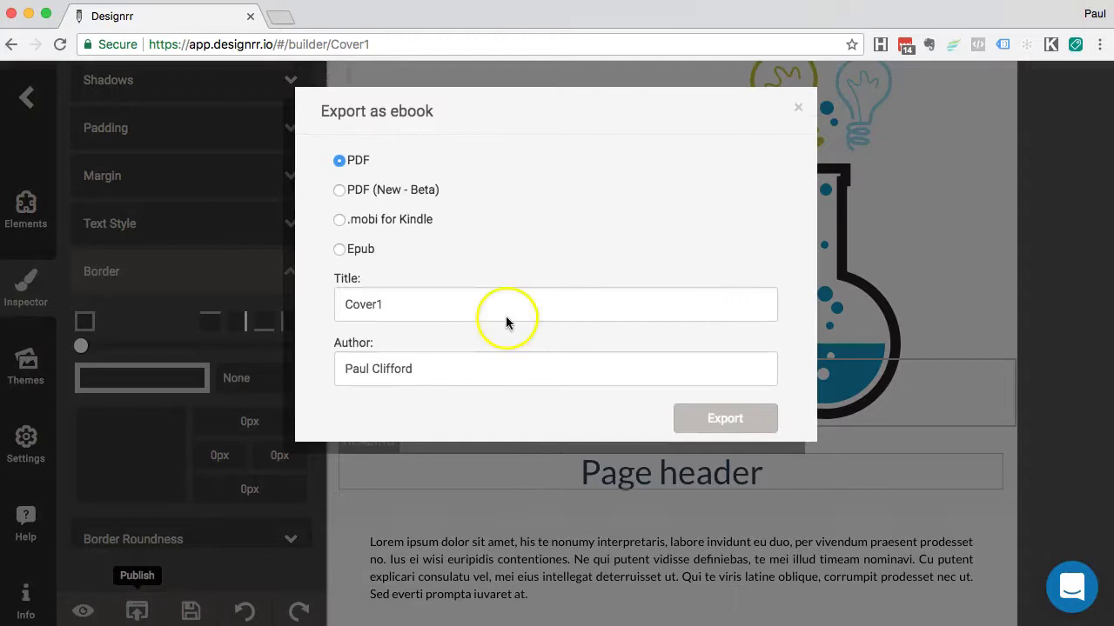
left_click(426, 189)
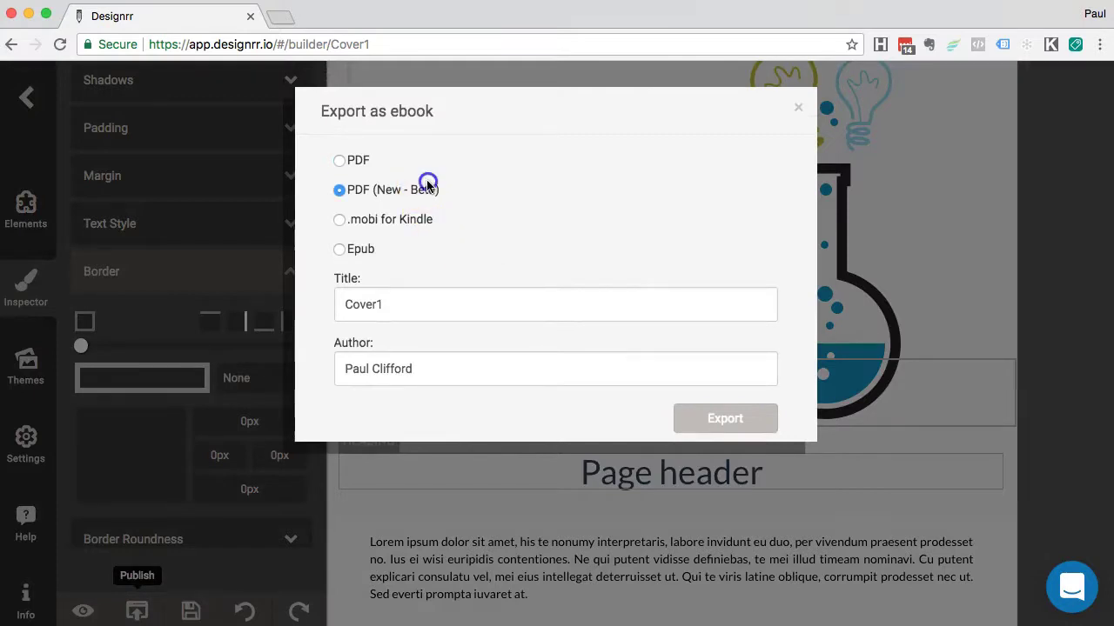
left_click(726, 422)
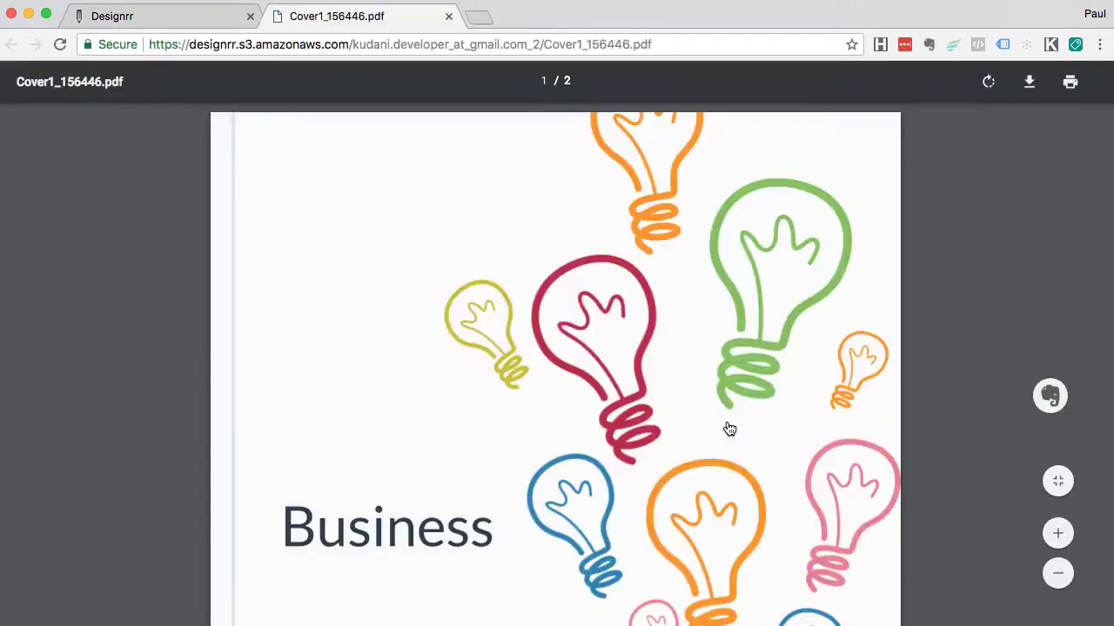
scroll(239, 416, "down", 5)
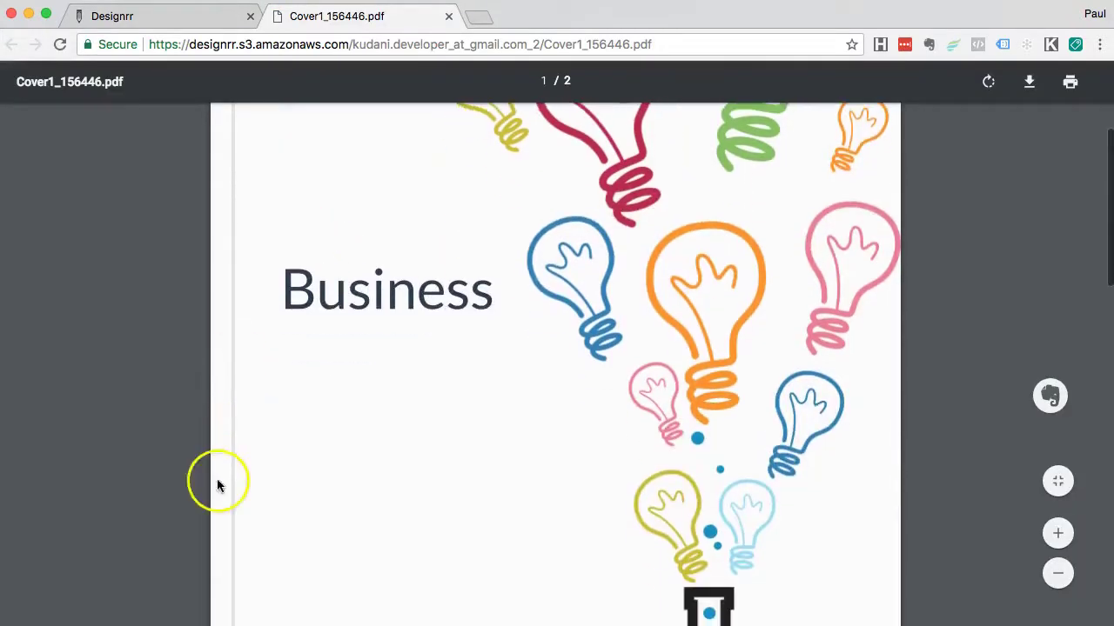
scroll(351, 561, "down", 7)
scroll(339, 437, "up", 12)
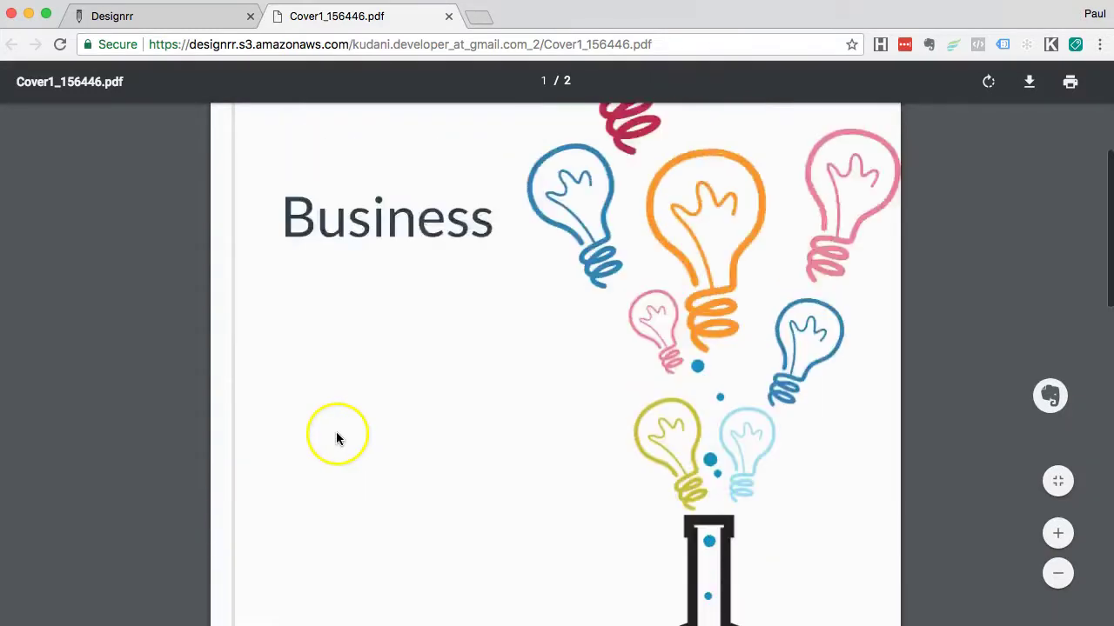
left_click(178, 18)
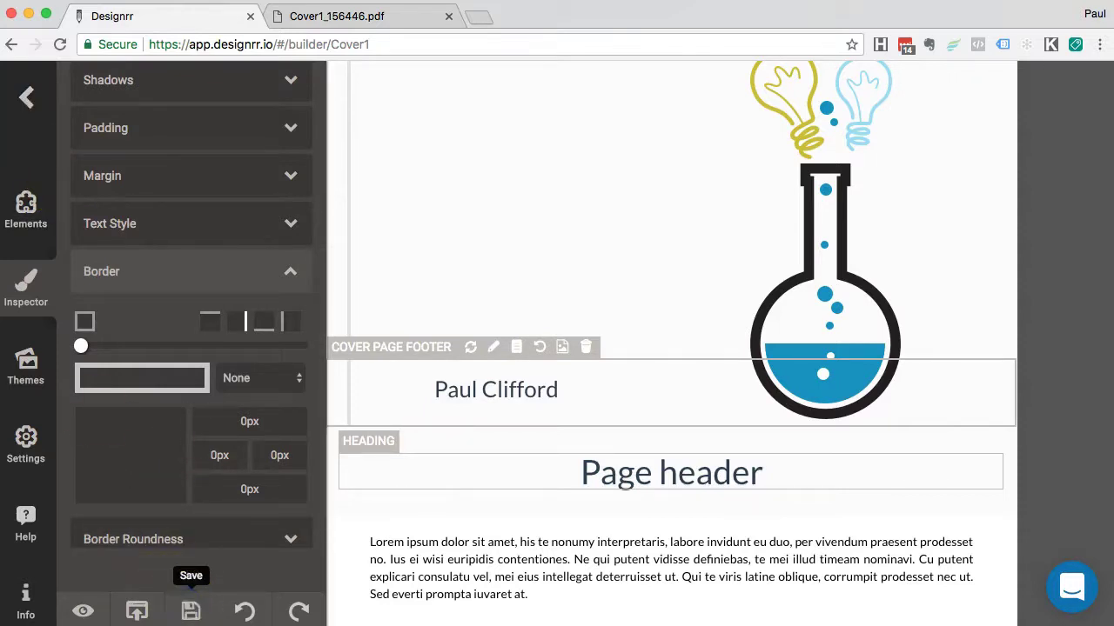
Step: From the dashboard, preview Cover1's 3D cover as a Flat book, then reopen Cover1
left_click(26, 101)
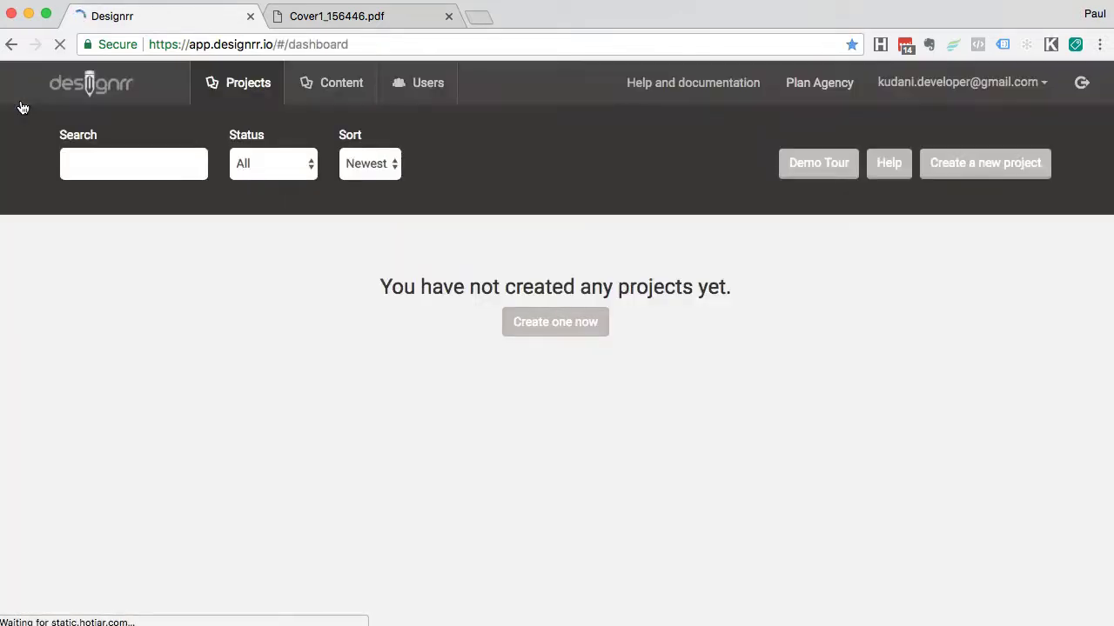
left_click(484, 248)
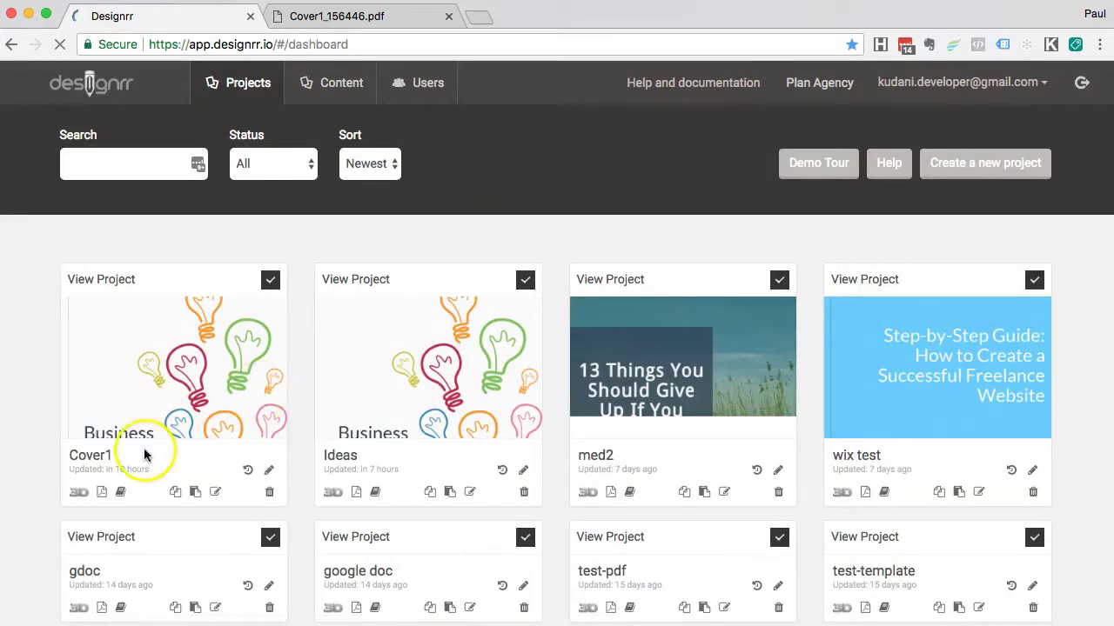
left_click(79, 496)
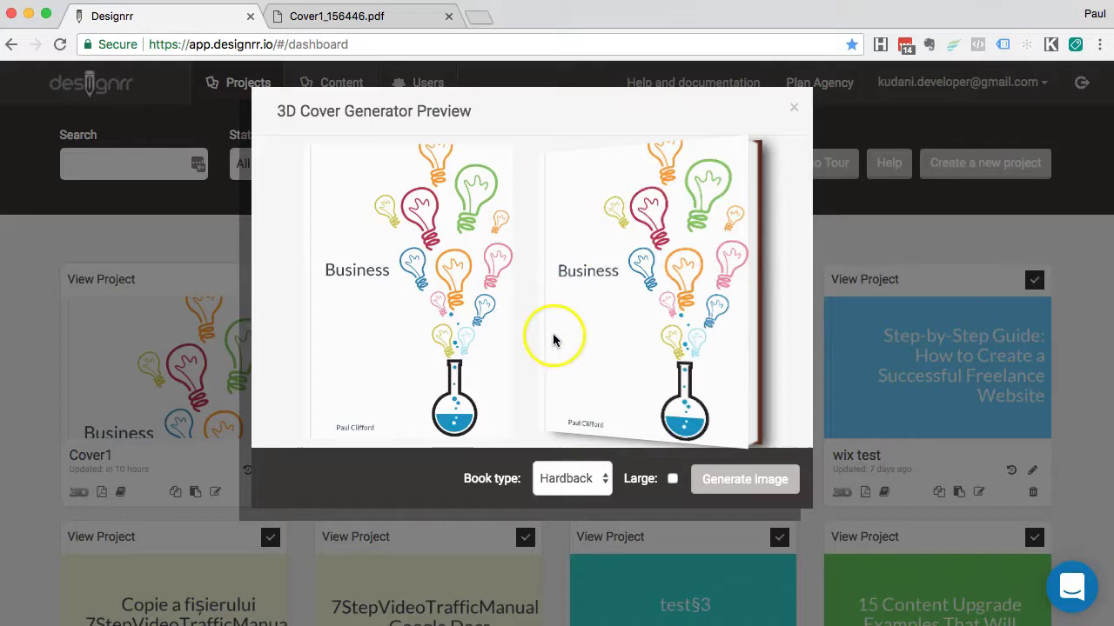
left_click(573, 467)
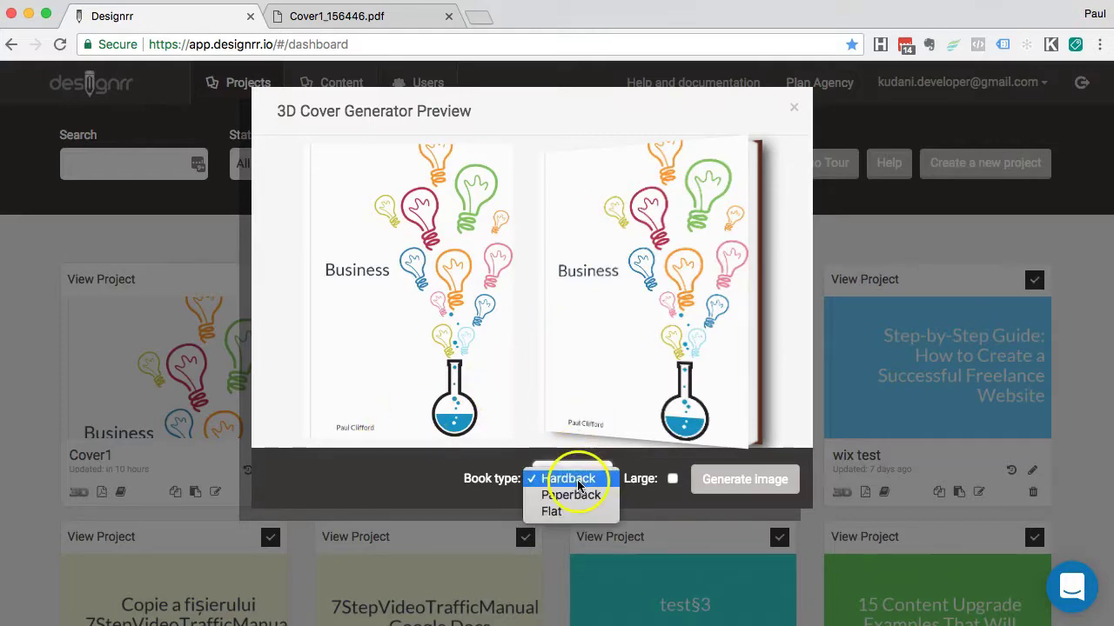
left_click(552, 511)
left_click(794, 112)
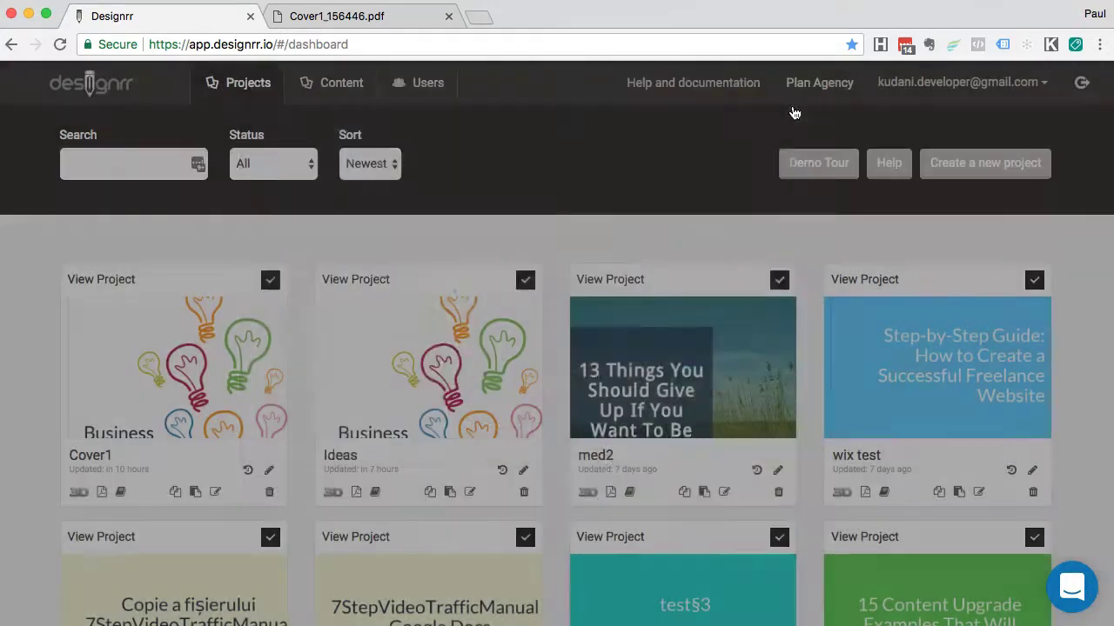
left_click(156, 371)
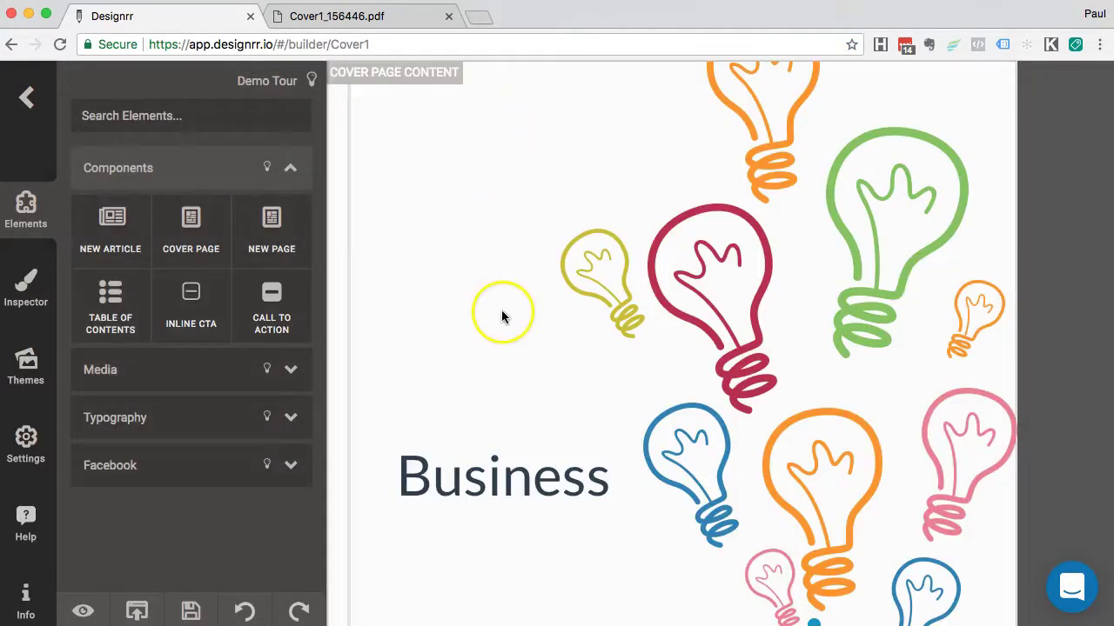
Step: Replace the Business cover title with '5 Ways To Be More Creative In Business' at size 48
scroll(733, 367, "down", 3)
scroll(732, 359, "up", 2)
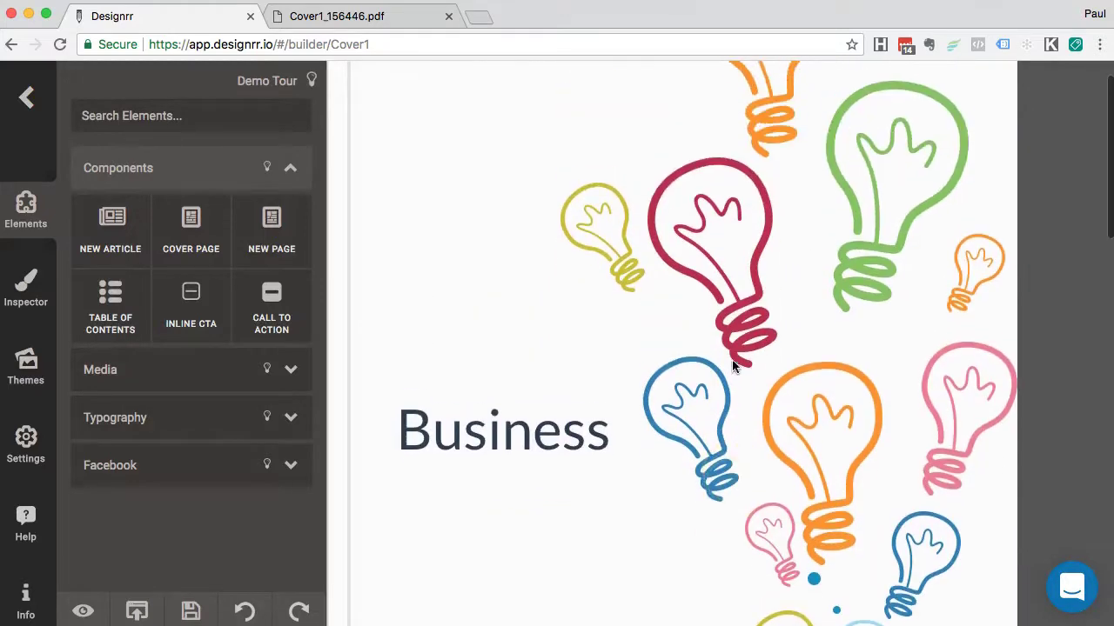
scroll(449, 130, "up", 1)
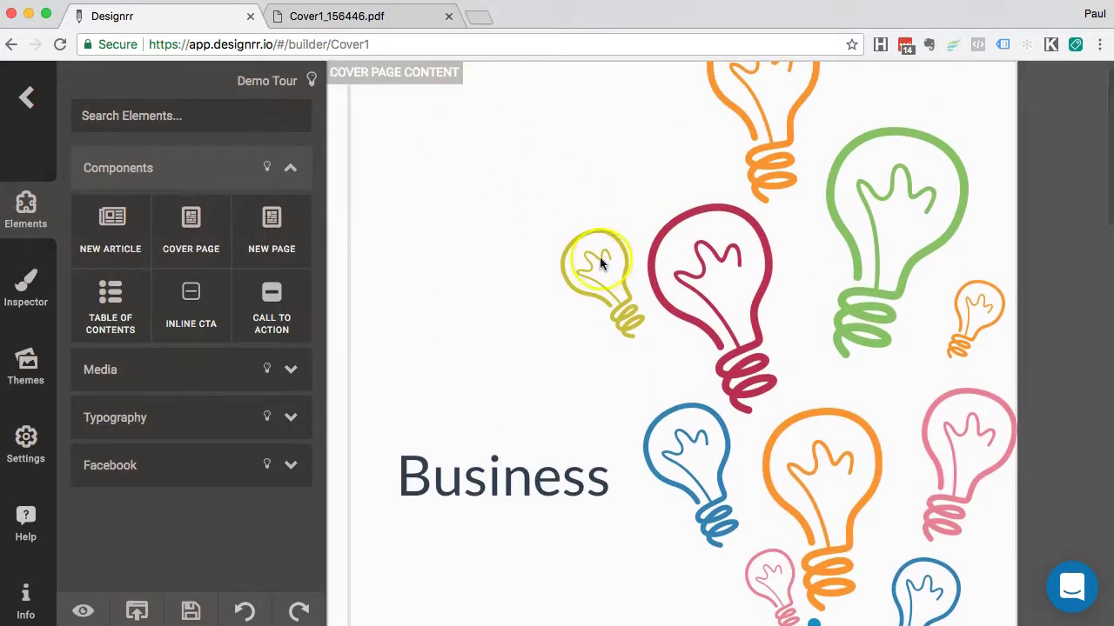
left_click(498, 479)
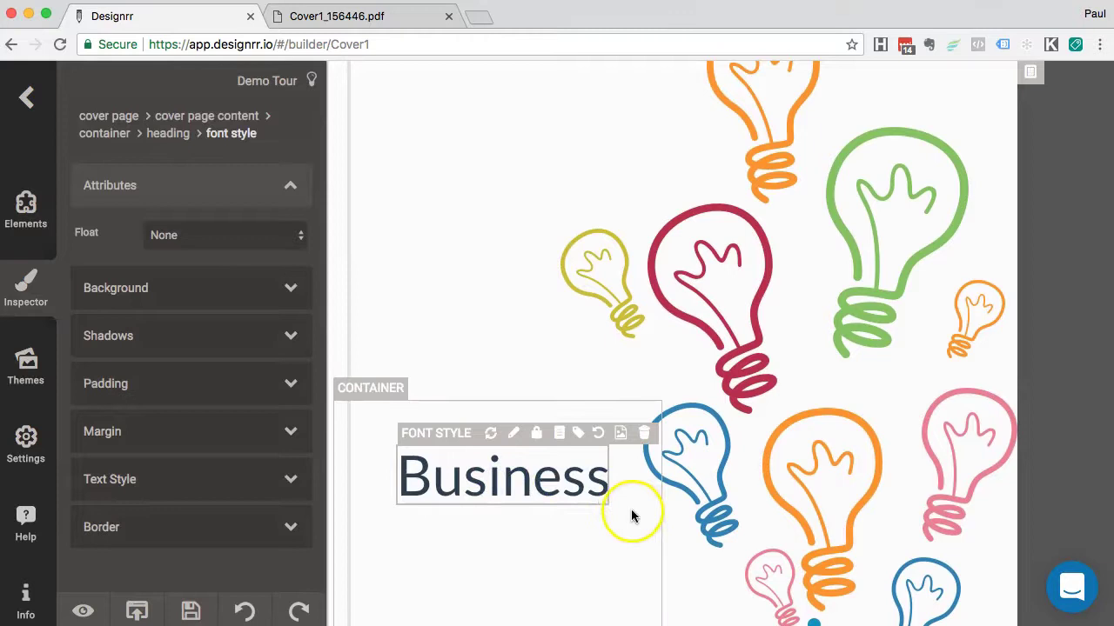
left_click(566, 480)
double_click(516, 483)
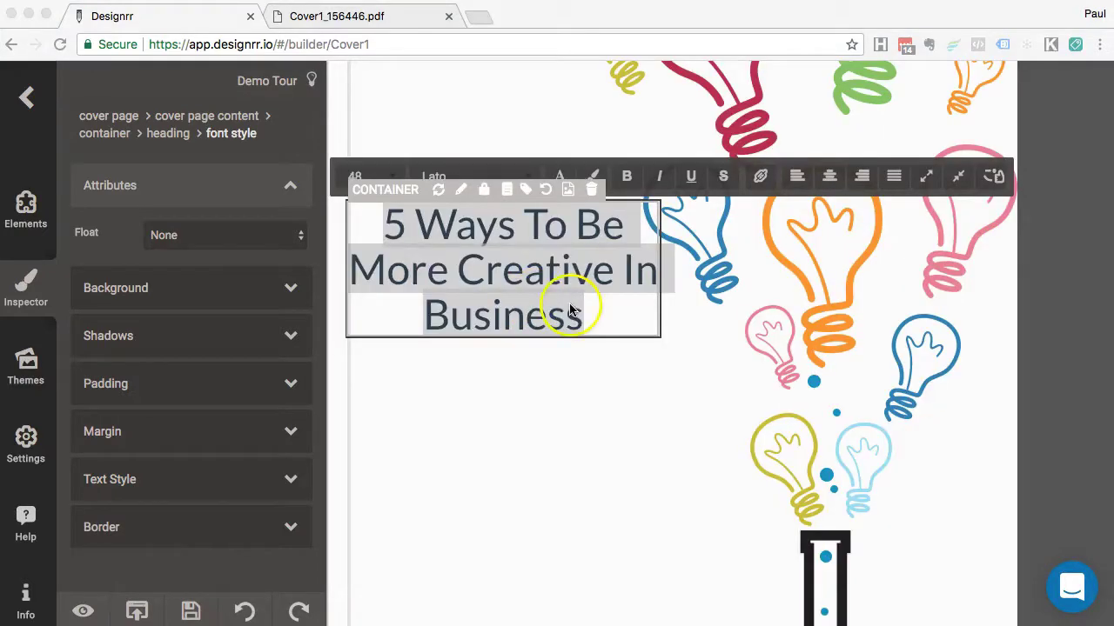
left_click(517, 258)
left_click(582, 304)
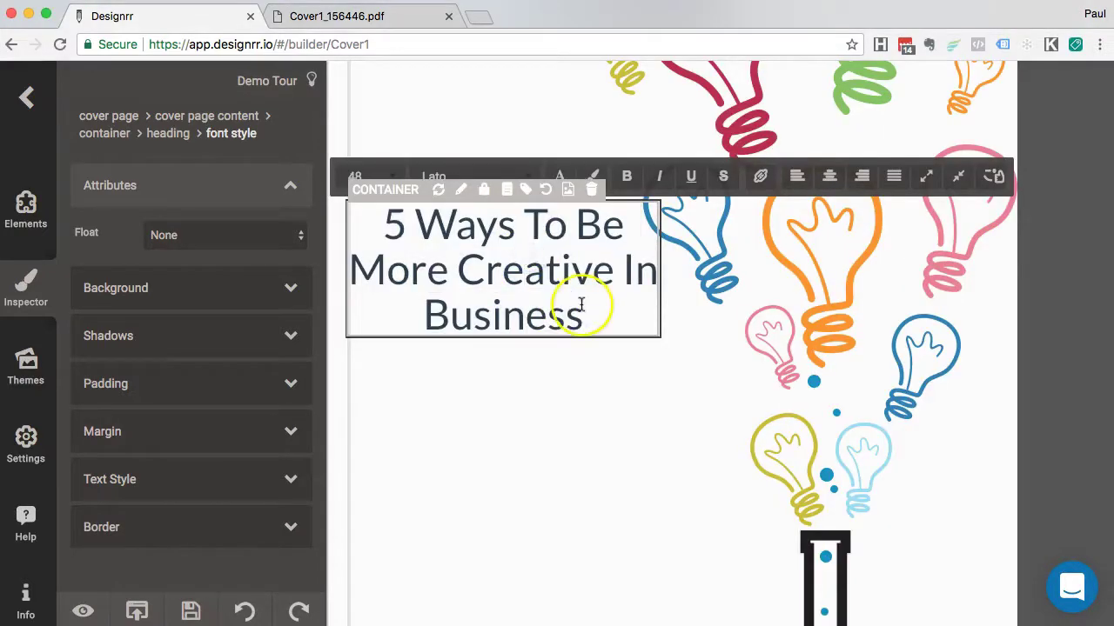
Step: Shorten the title box from the bottom and drag it lower and slightly right
left_click(610, 356)
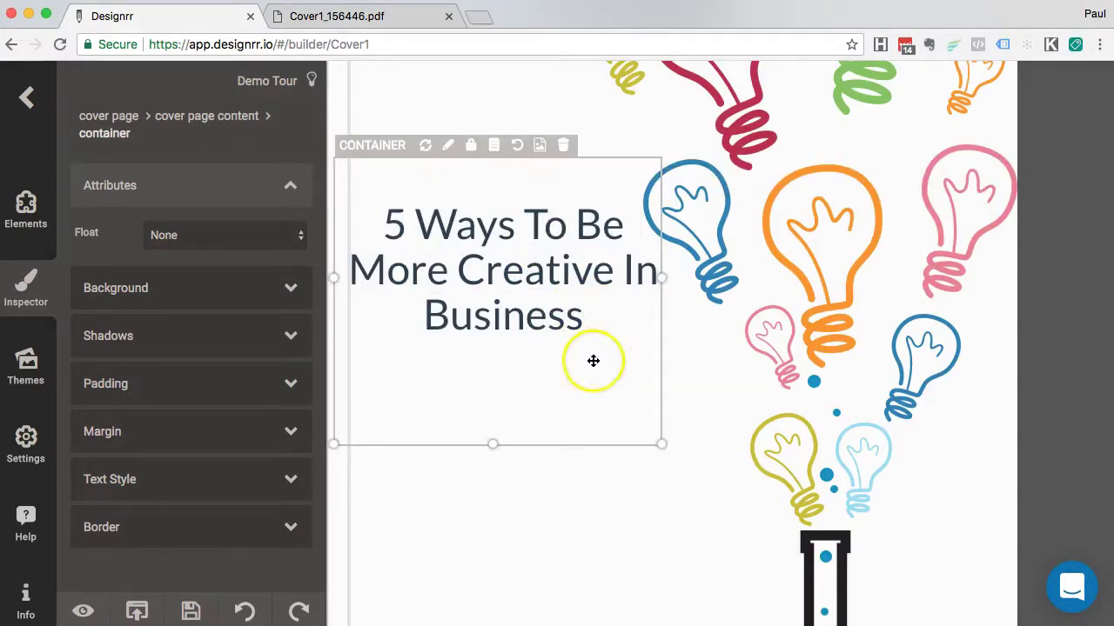
left_click_drag(492, 444, 489, 387)
scroll(639, 480, "up", 5)
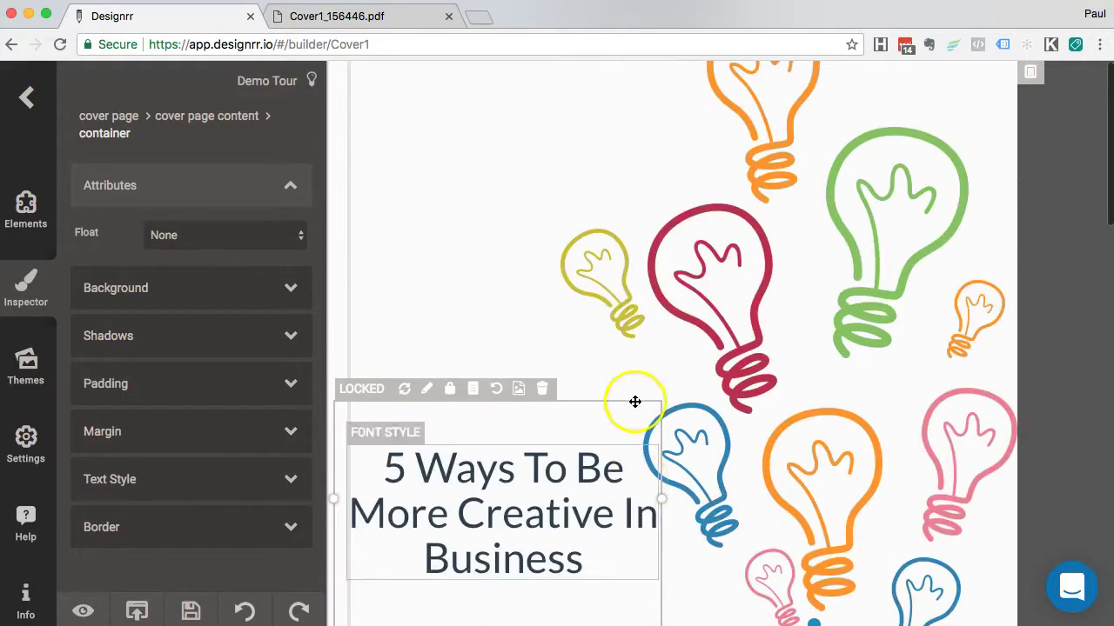
scroll(719, 586, "down", 5)
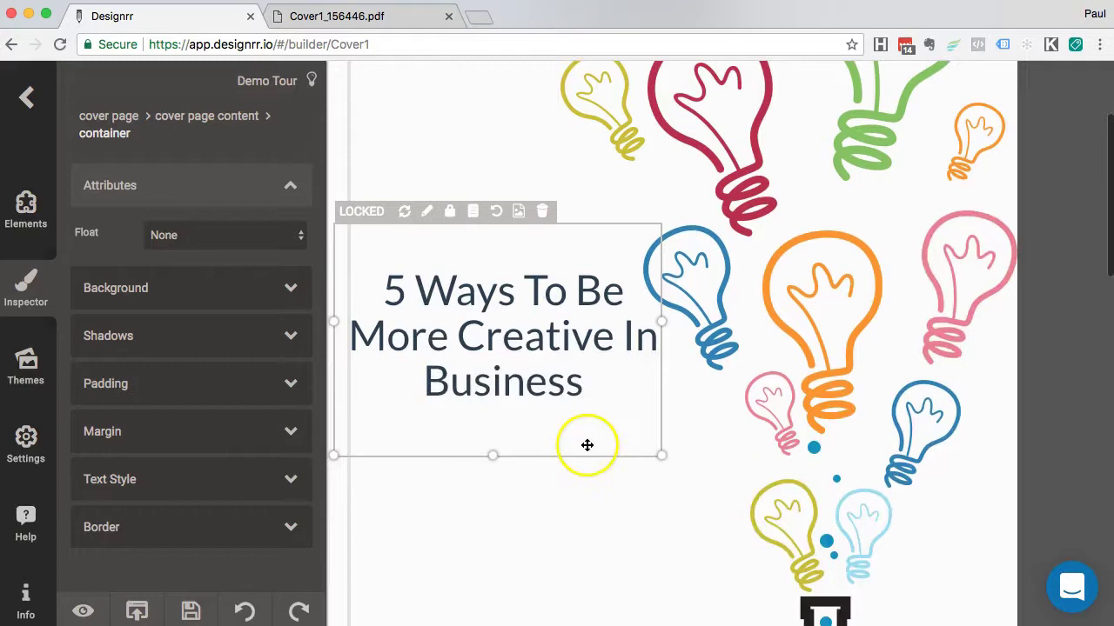
left_click_drag(586, 442, 624, 528)
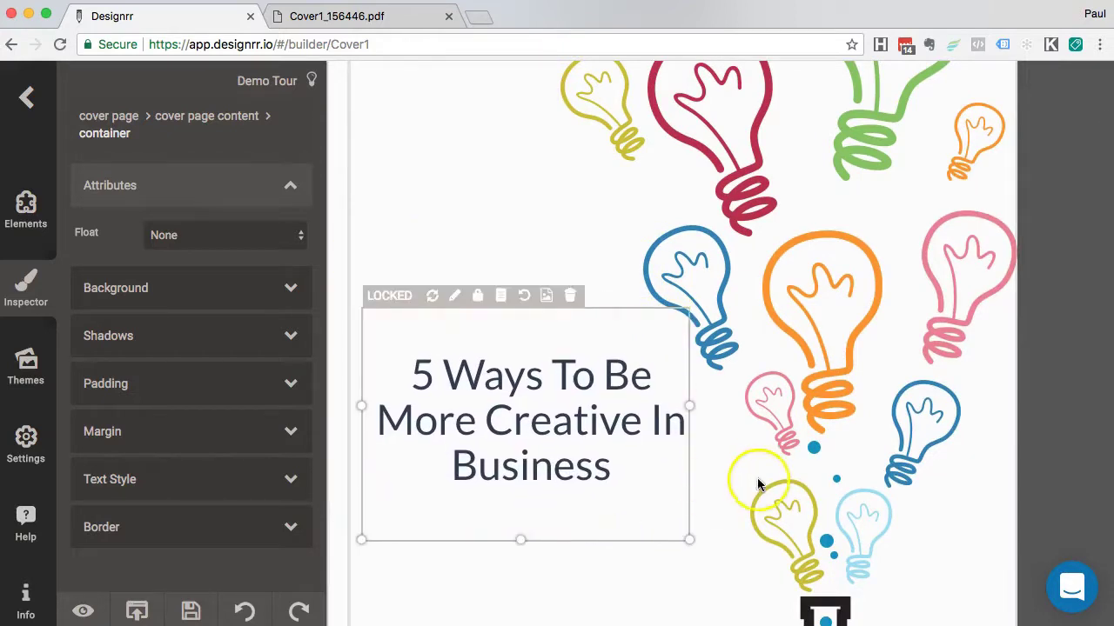
left_click(826, 374)
scroll(825, 368, "up", 1)
scroll(747, 507, "down", 2)
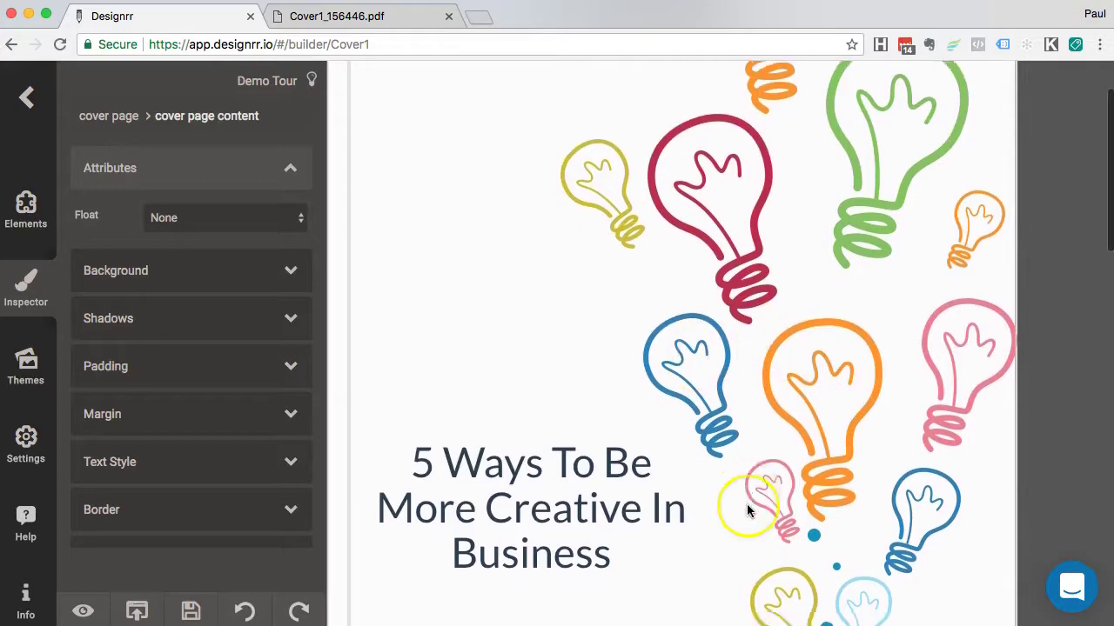
scroll(817, 453, "up", 5)
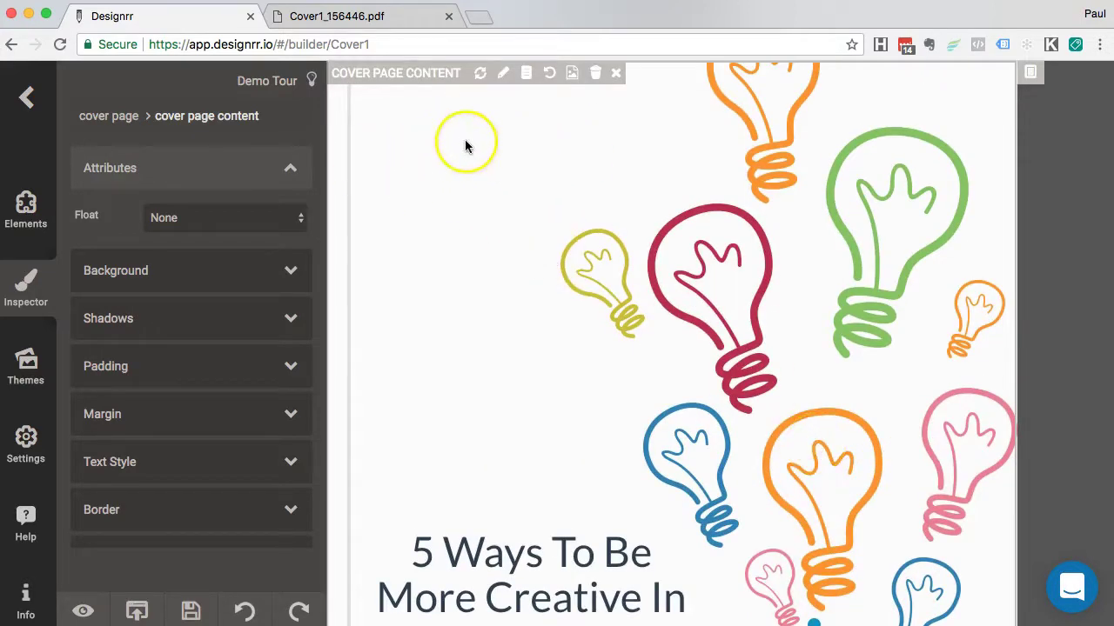
Step: Add a Typography paragraph reading 'How To Get Inspired in 5 Steps' and place it at the cover's top
left_click(25, 209)
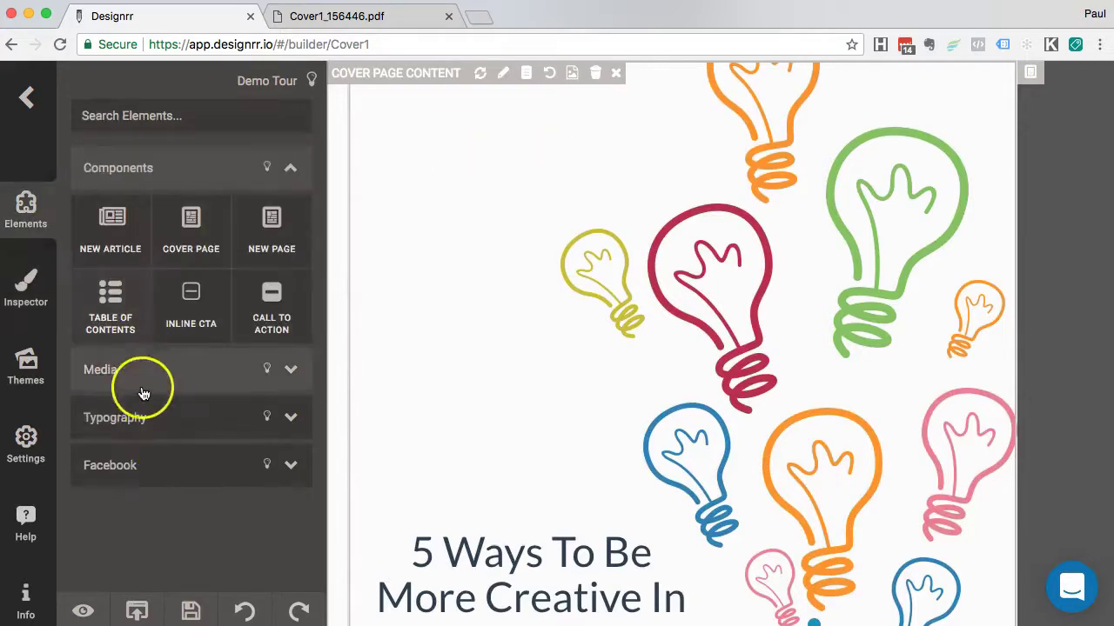
left_click(154, 354)
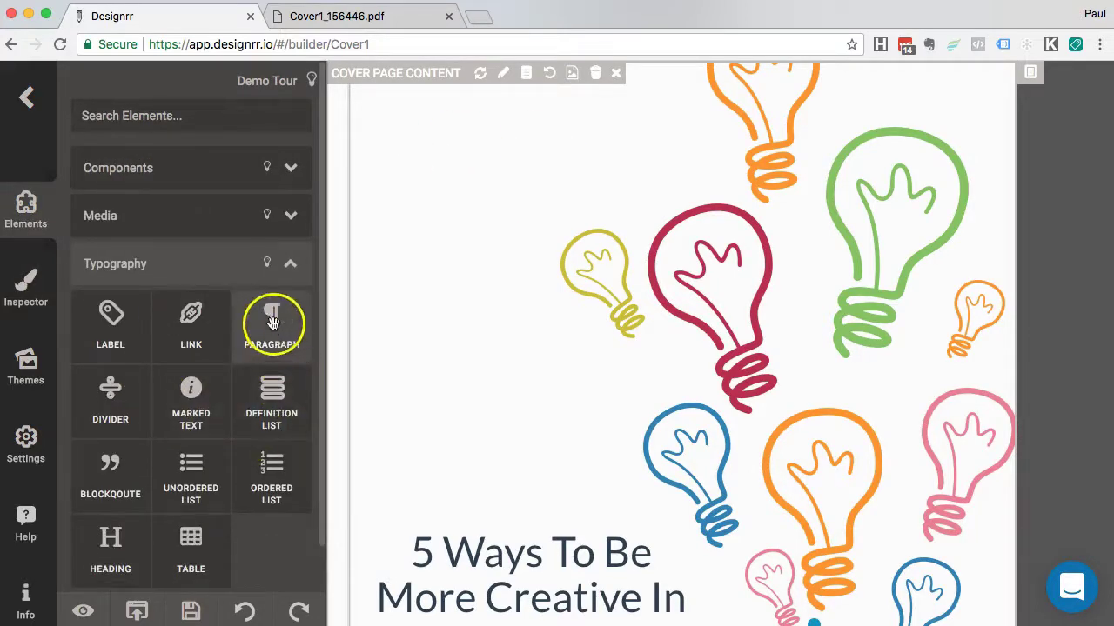
left_click_drag(269, 311, 435, 231)
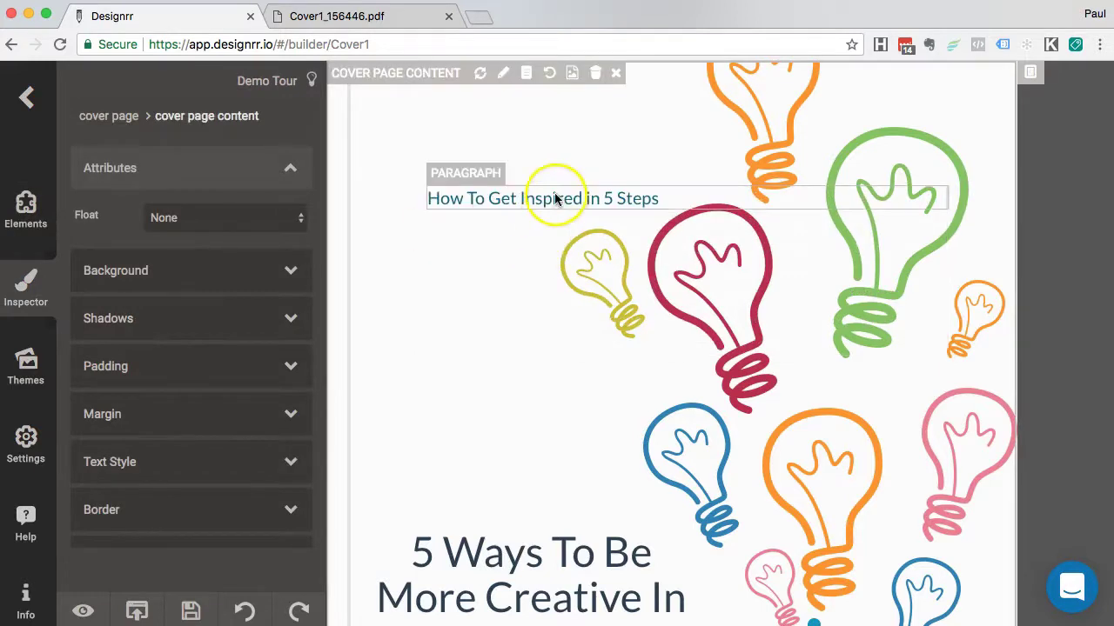
left_click(554, 198)
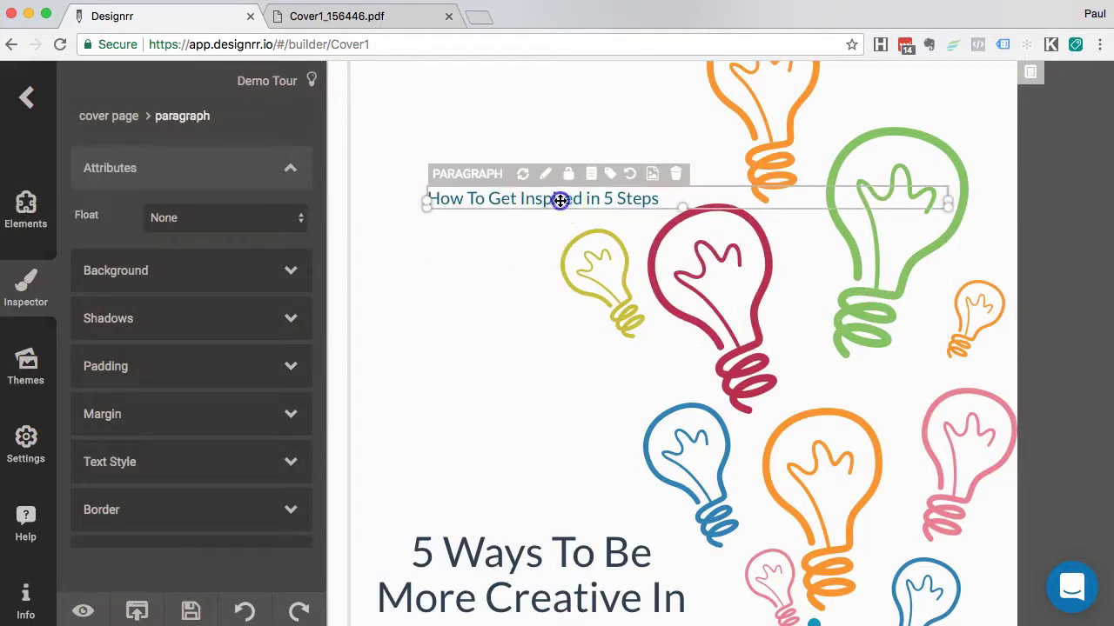
left_click_drag(560, 200, 512, 108)
left_click(521, 213)
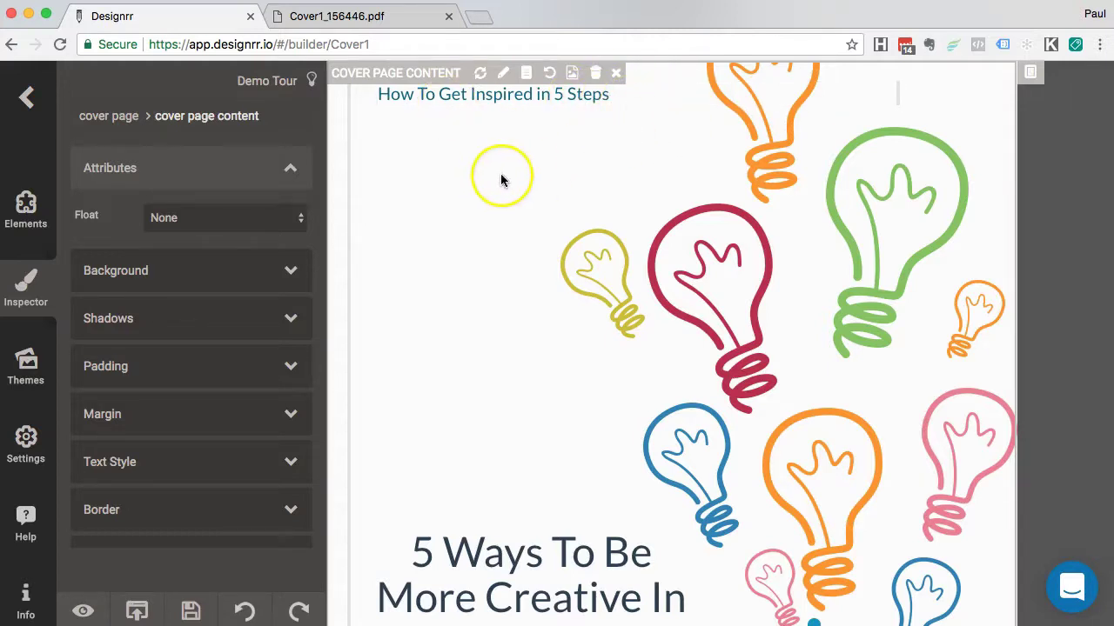
Step: Add a paragraph near the author's name, replacing its Lorem text with 'My Address & Contact Details'
scroll(502, 261, "down", 5)
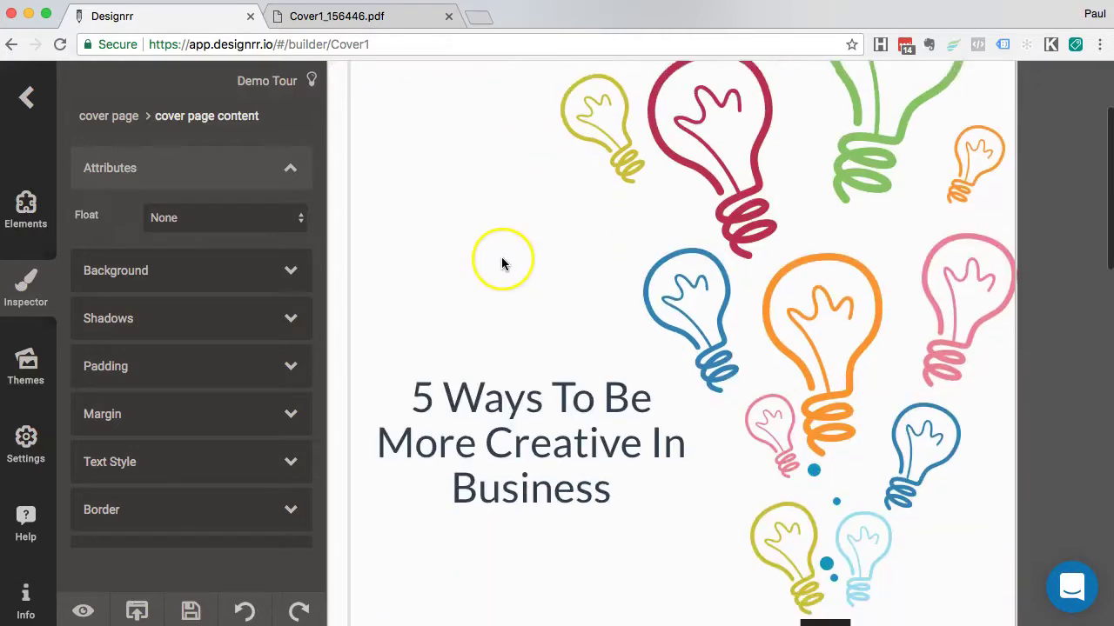
scroll(535, 496, "down", 5)
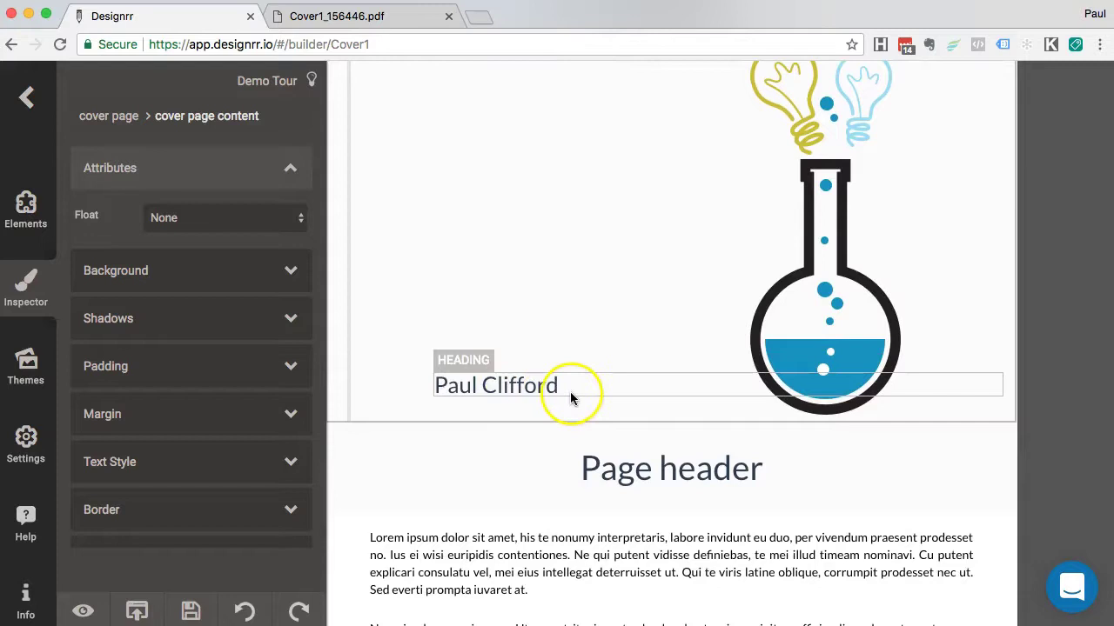
scroll(561, 313, "up", 1)
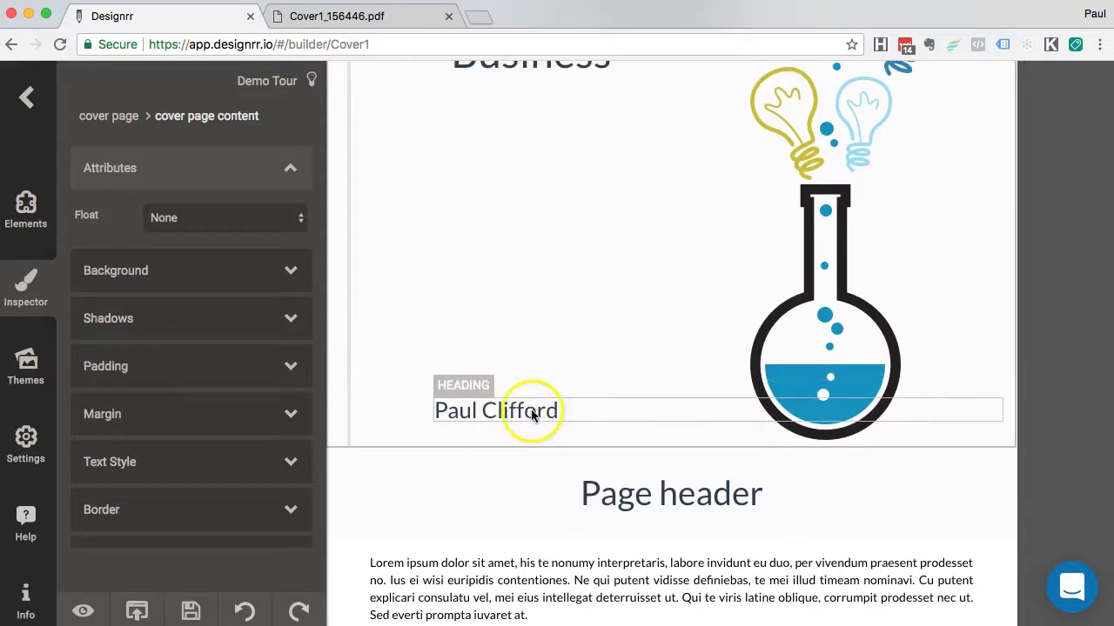
left_click(26, 201)
left_click_drag(269, 320, 413, 322)
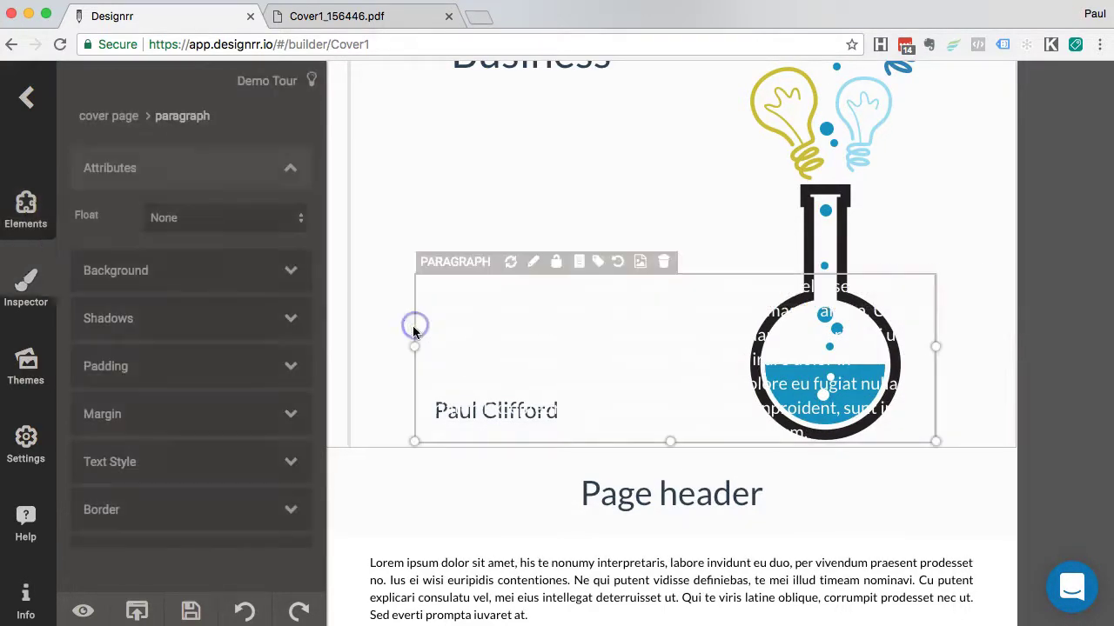
left_click(467, 342)
triple_click(522, 348)
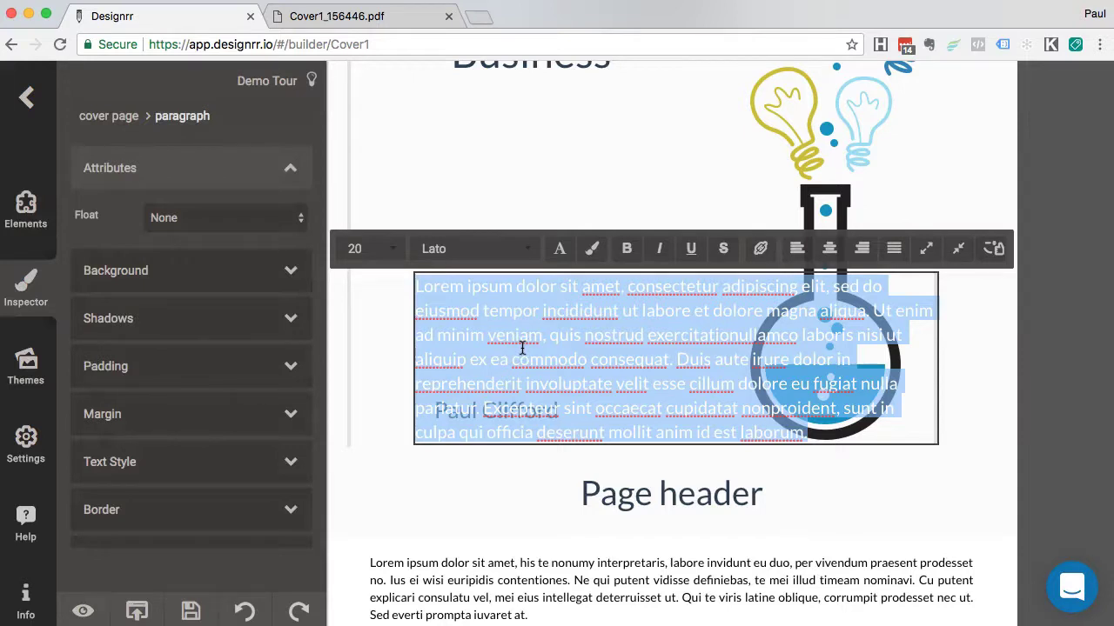
key("BackSpace")
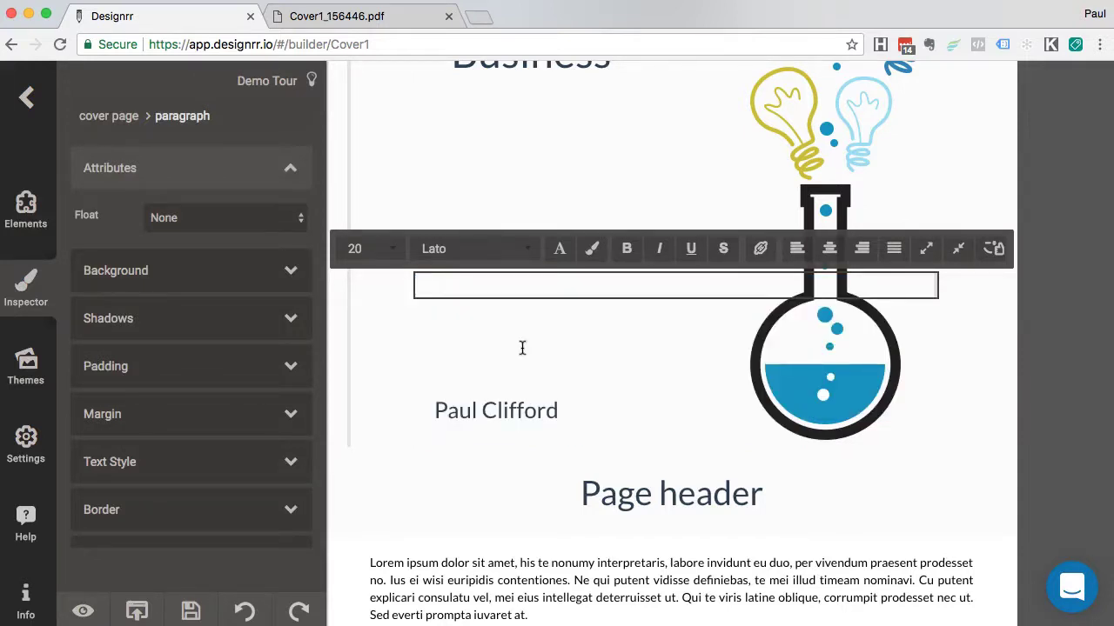
type("My Address")
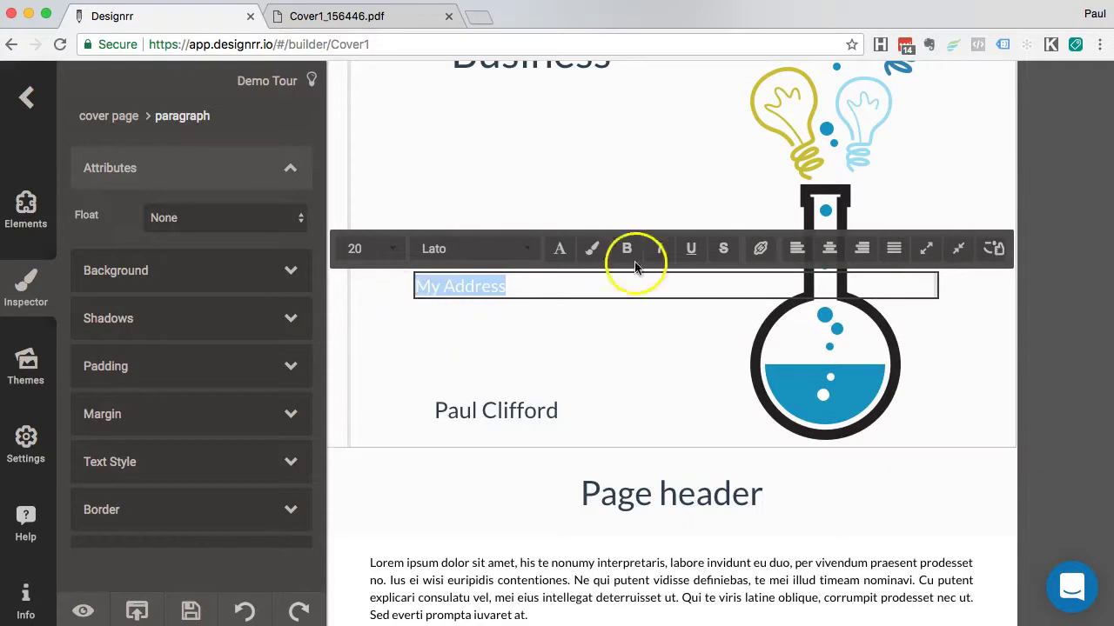
Step: Colour the contact-details text slate grey
left_click(527, 250)
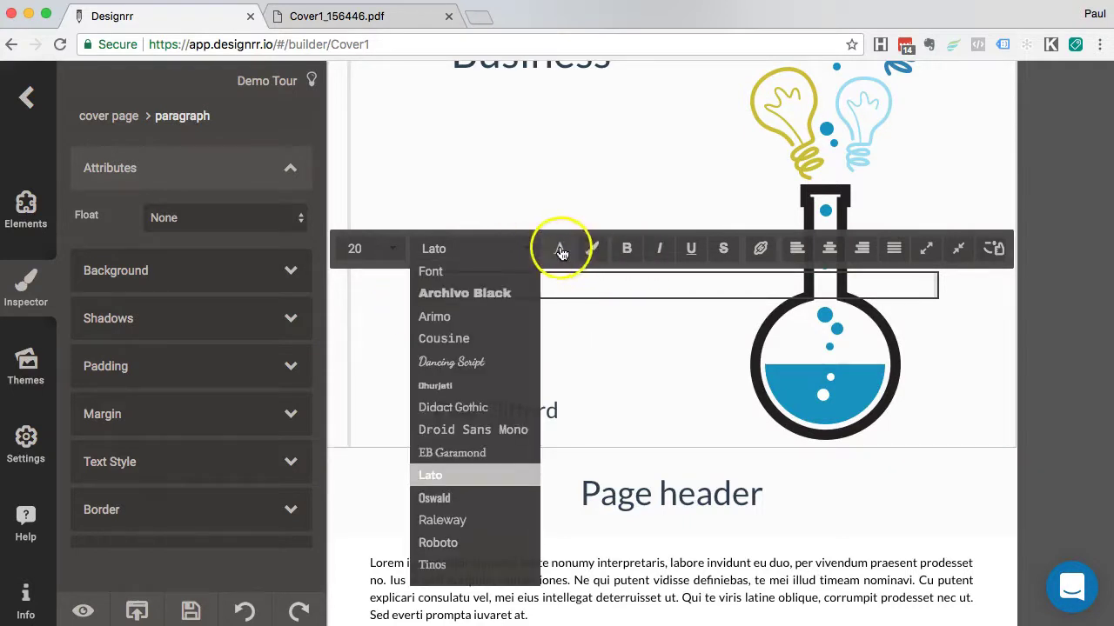
left_click(560, 250)
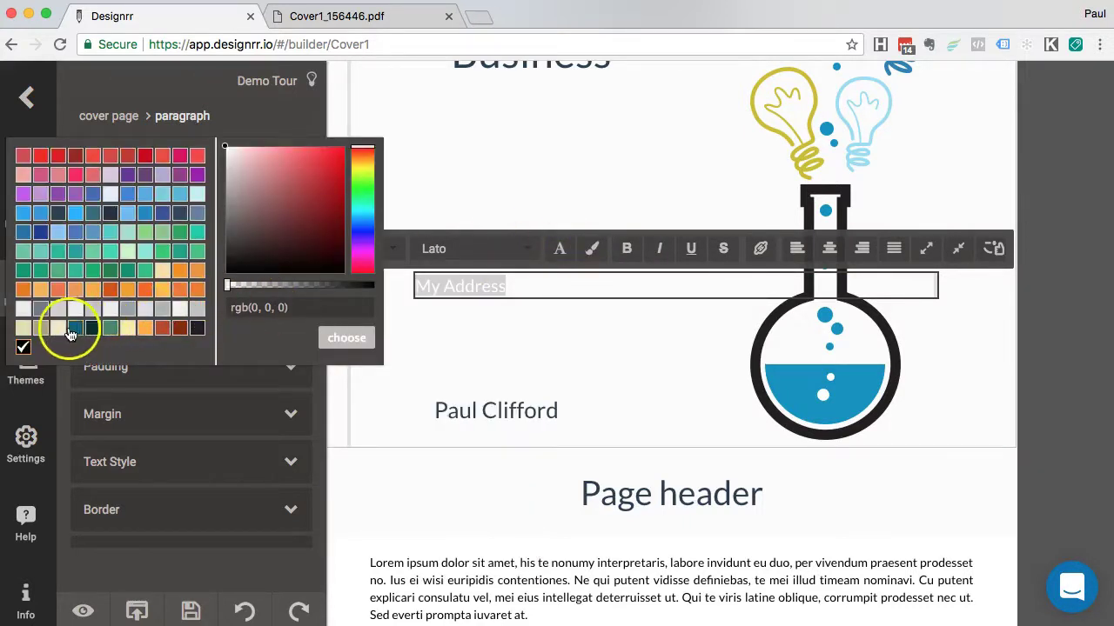
left_click(41, 309)
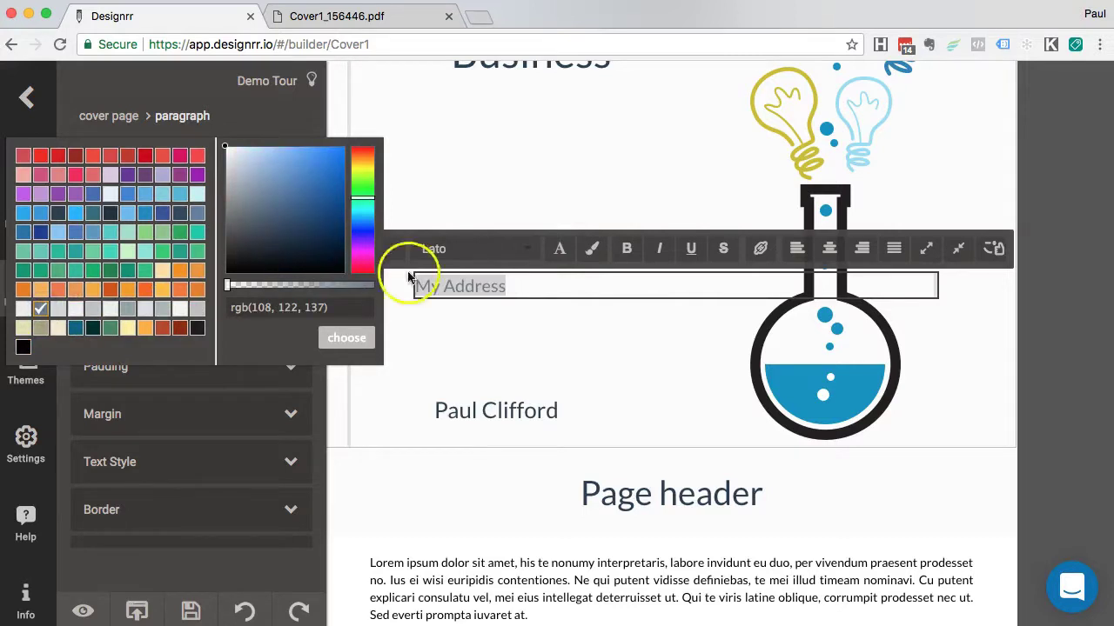
left_click(352, 338)
left_click(519, 286)
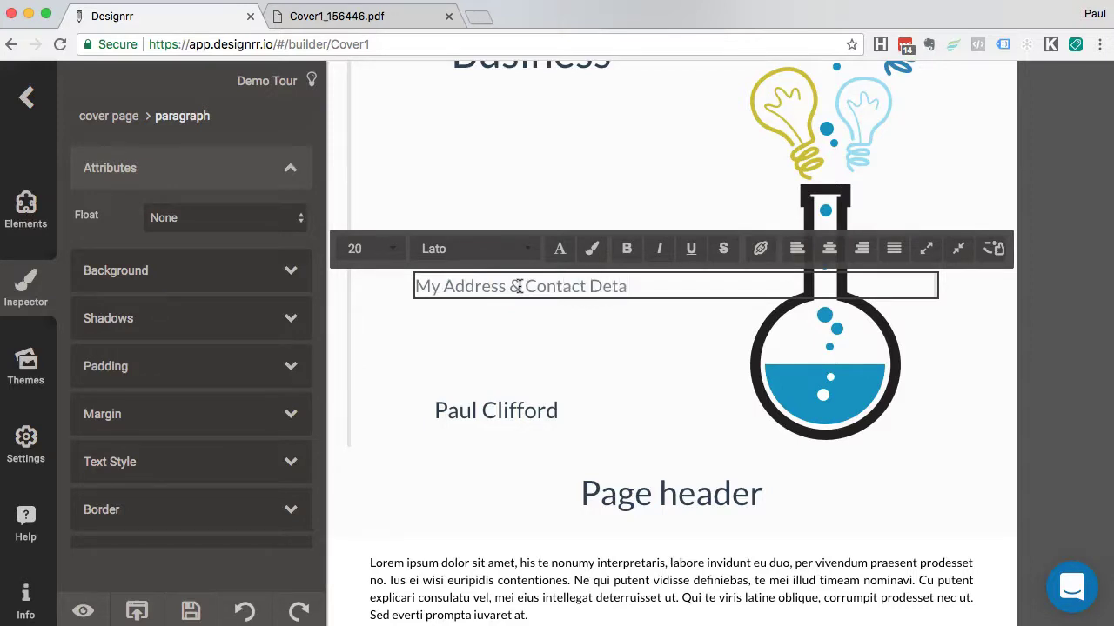
left_click(485, 373)
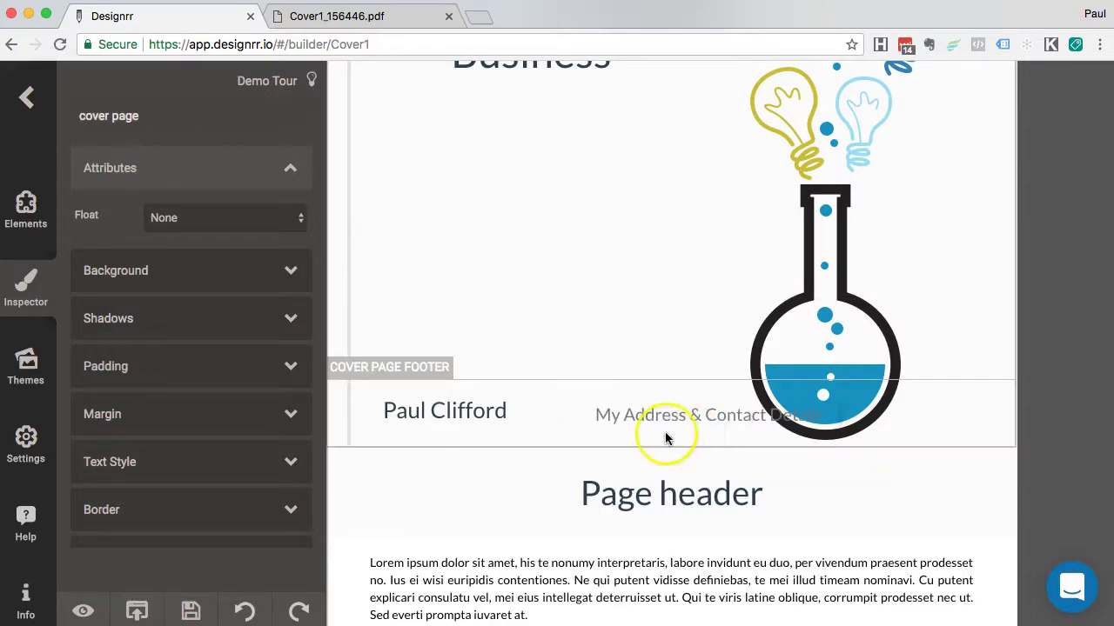
Step: Move the contact line directly beneath the author's name and save the ebook
left_click(723, 421)
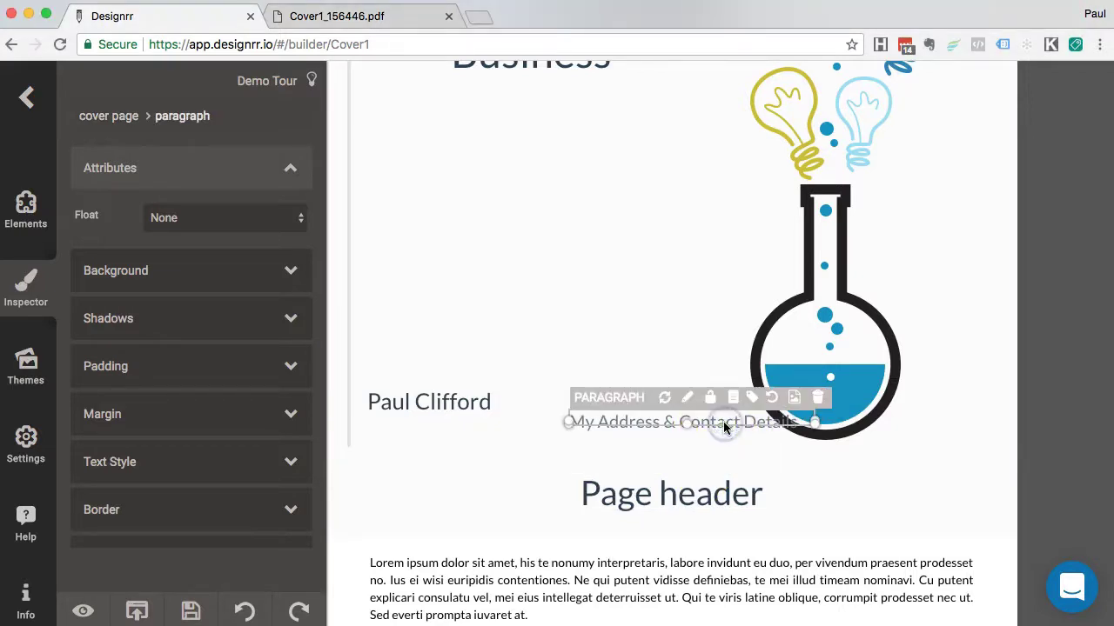
left_click_drag(720, 423, 522, 423)
left_click(613, 416)
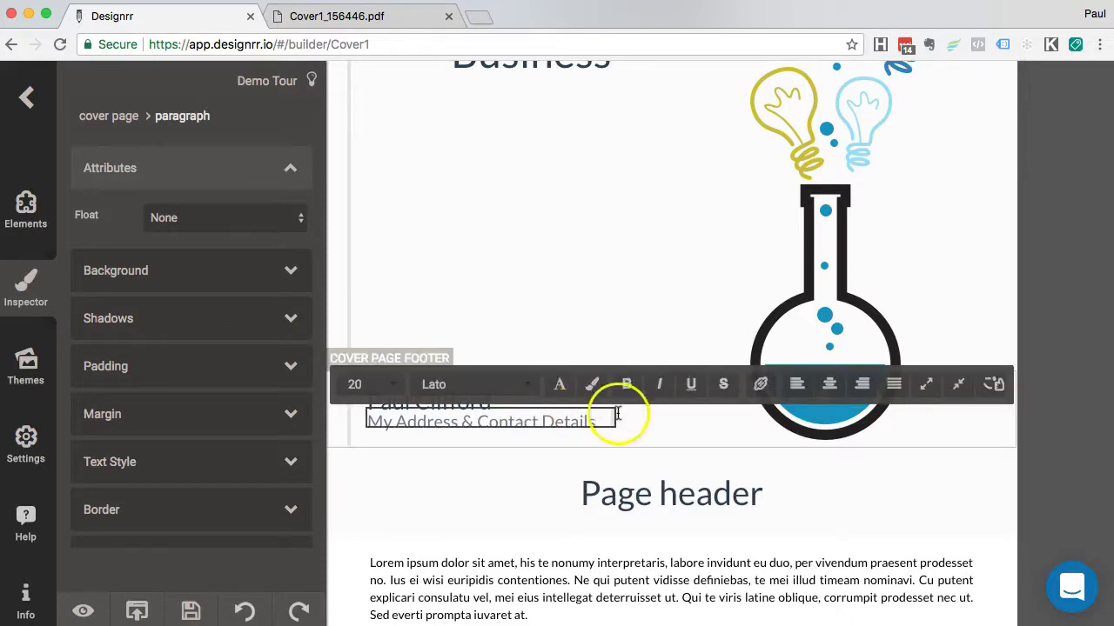
left_click(600, 297)
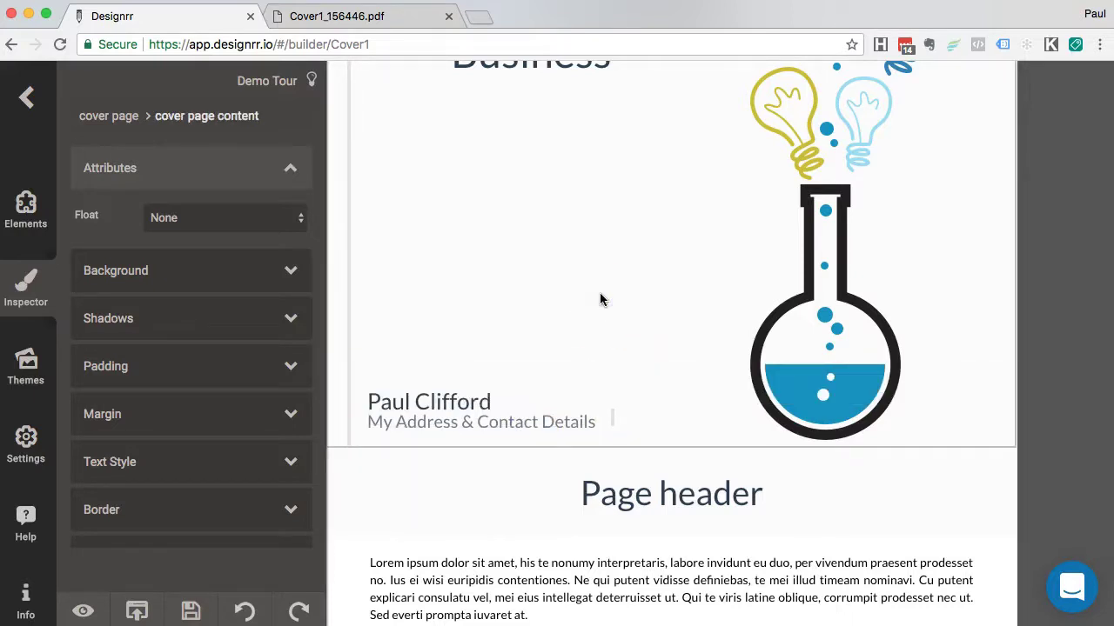
scroll(600, 300, "up", 5)
scroll(468, 517, "down", 2)
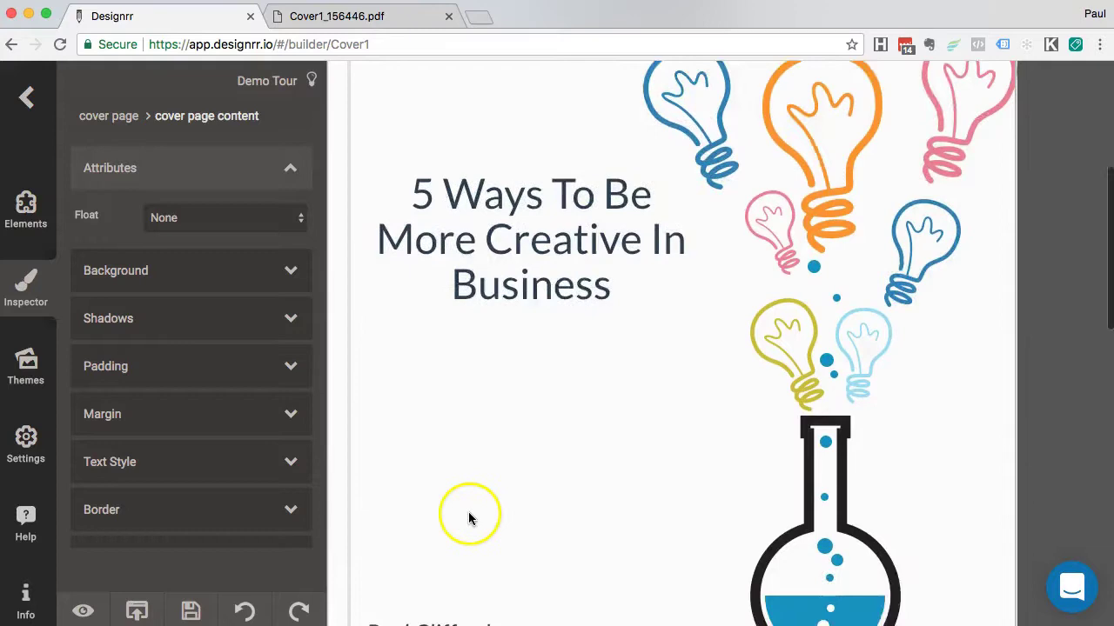
scroll(504, 453, "down", 2)
scroll(530, 392, "up", 1)
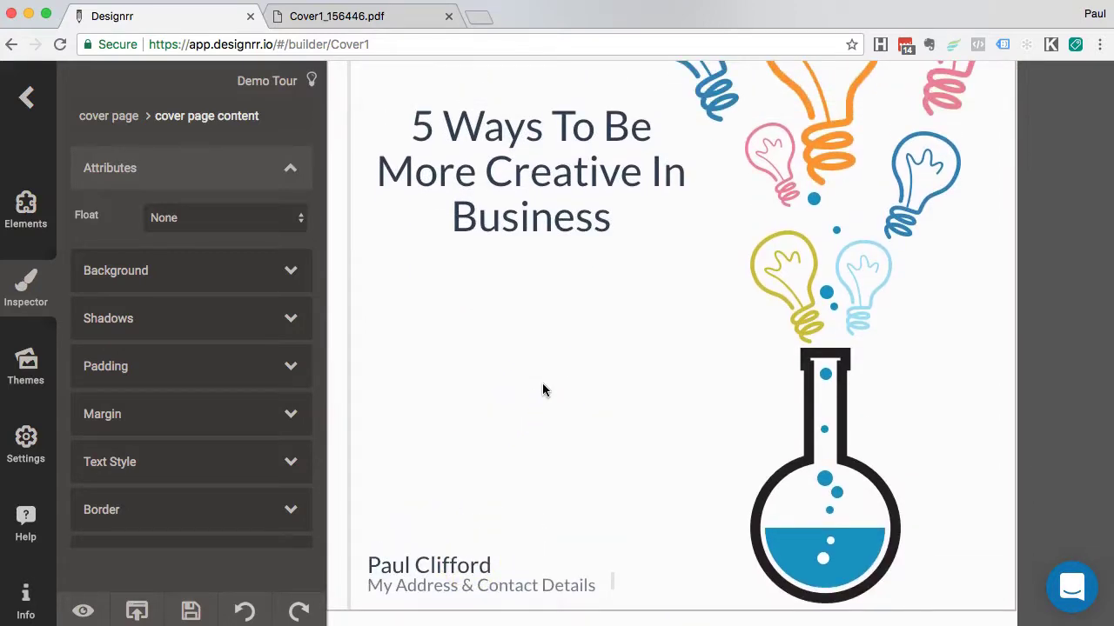
scroll(542, 390, "up", 5)
left_click(519, 393)
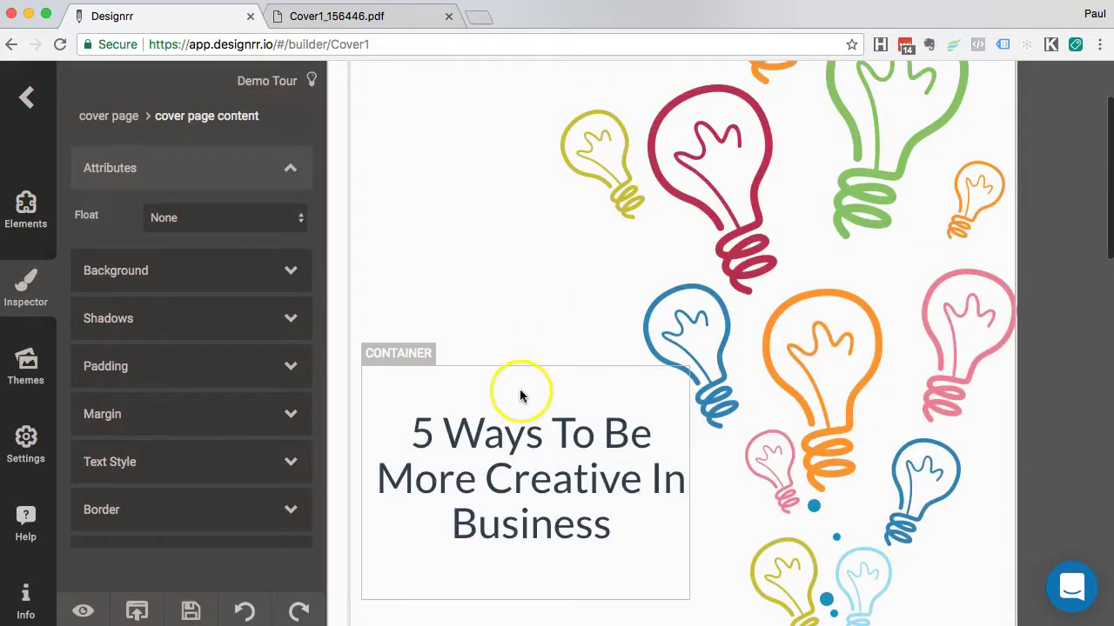
left_click(193, 613)
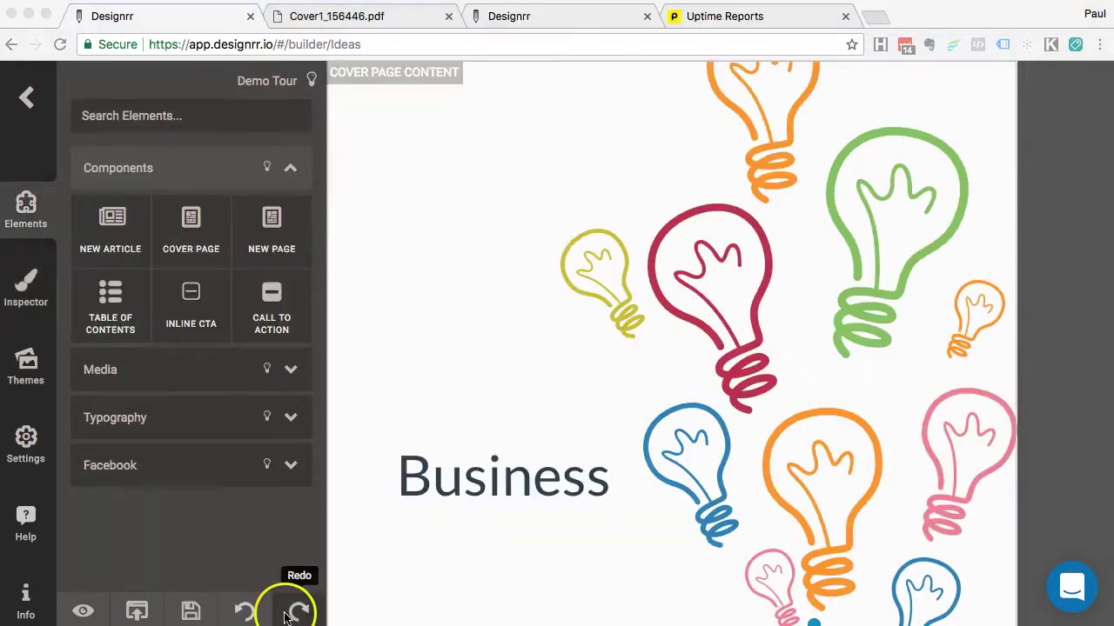
Step: Open the cover's image library and search stock images for 'water'
left_click(693, 325)
scroll(577, 246, "down", 2)
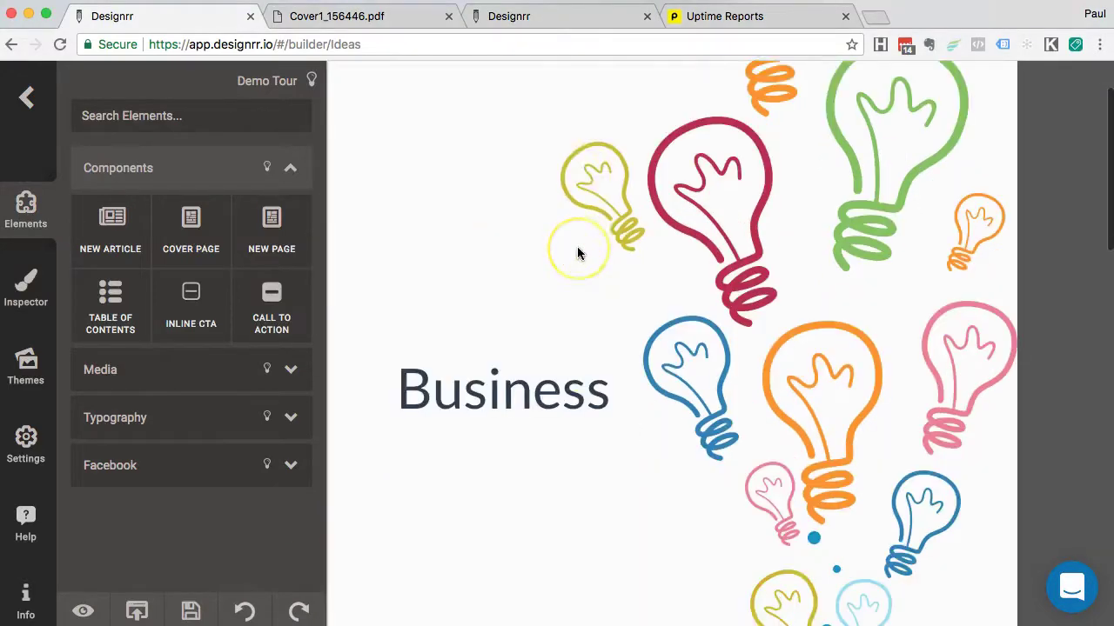
scroll(579, 249, "up", 2)
left_click(688, 283)
left_click(560, 254)
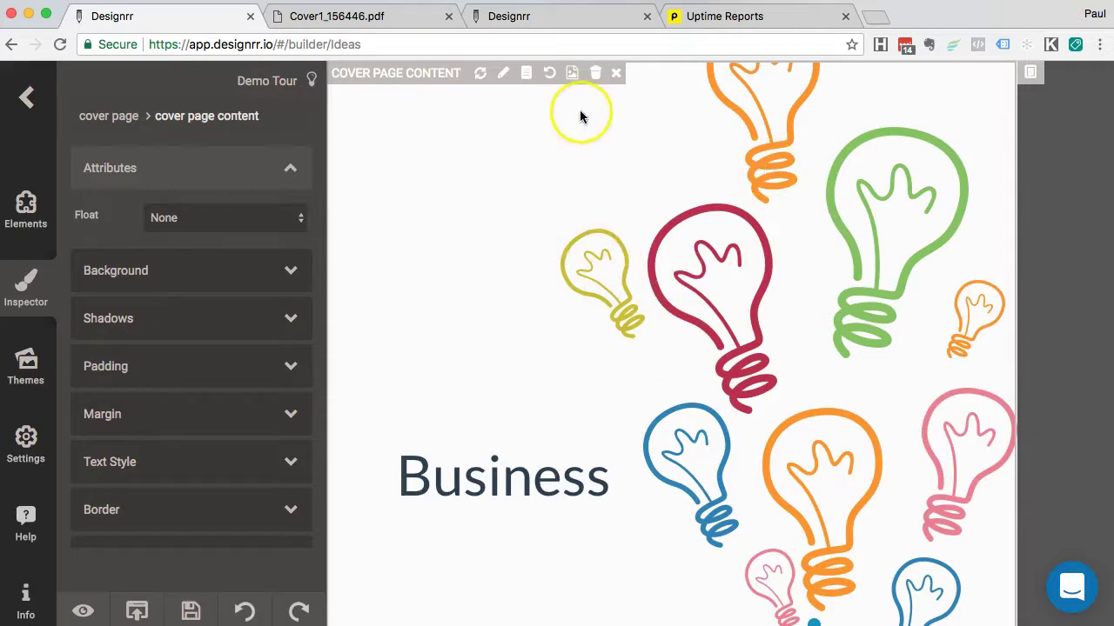
left_click(572, 73)
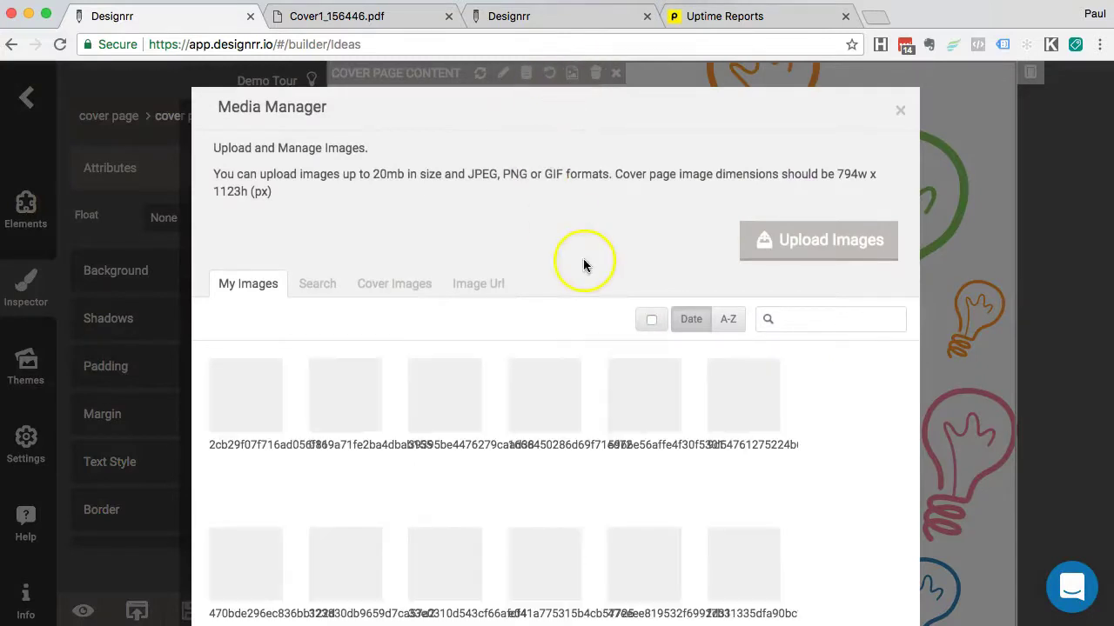
scroll(455, 183, "down", 1)
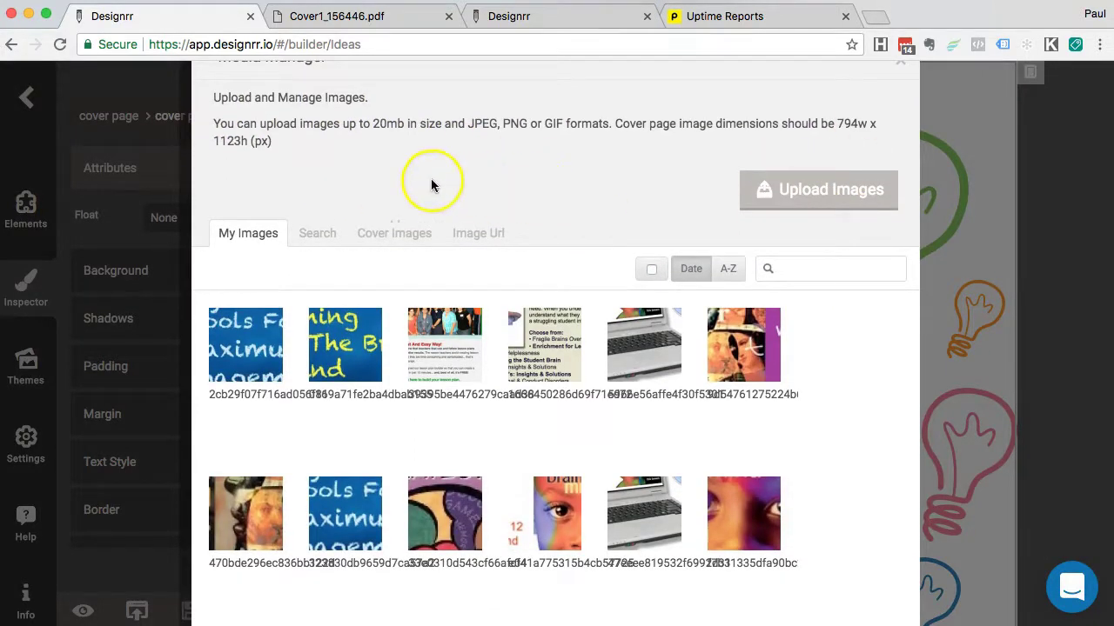
left_click(317, 237)
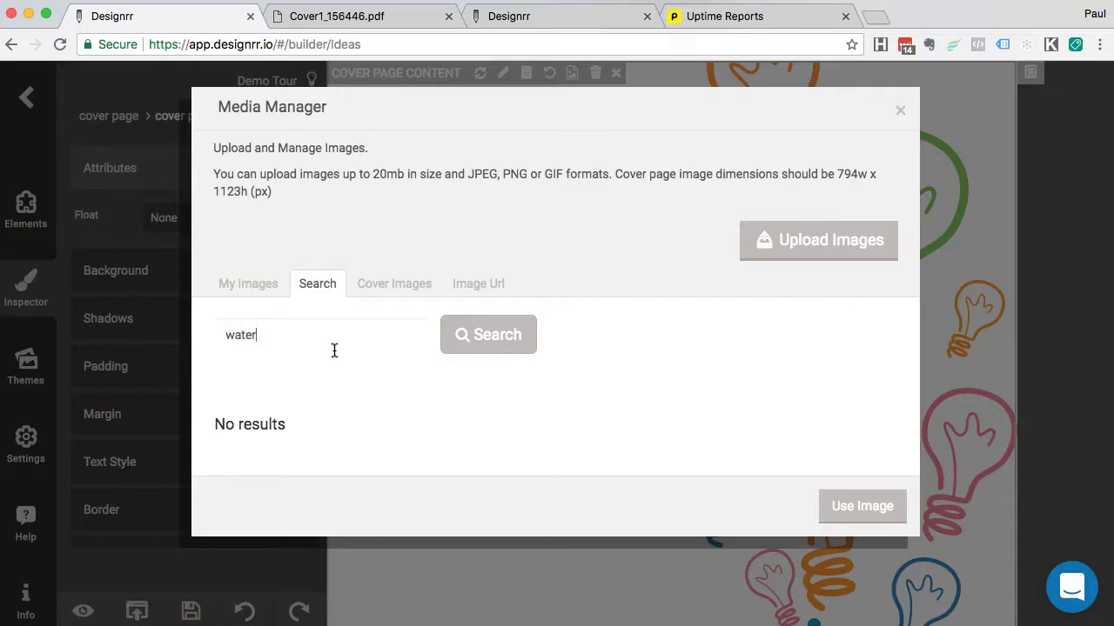
left_click(505, 336)
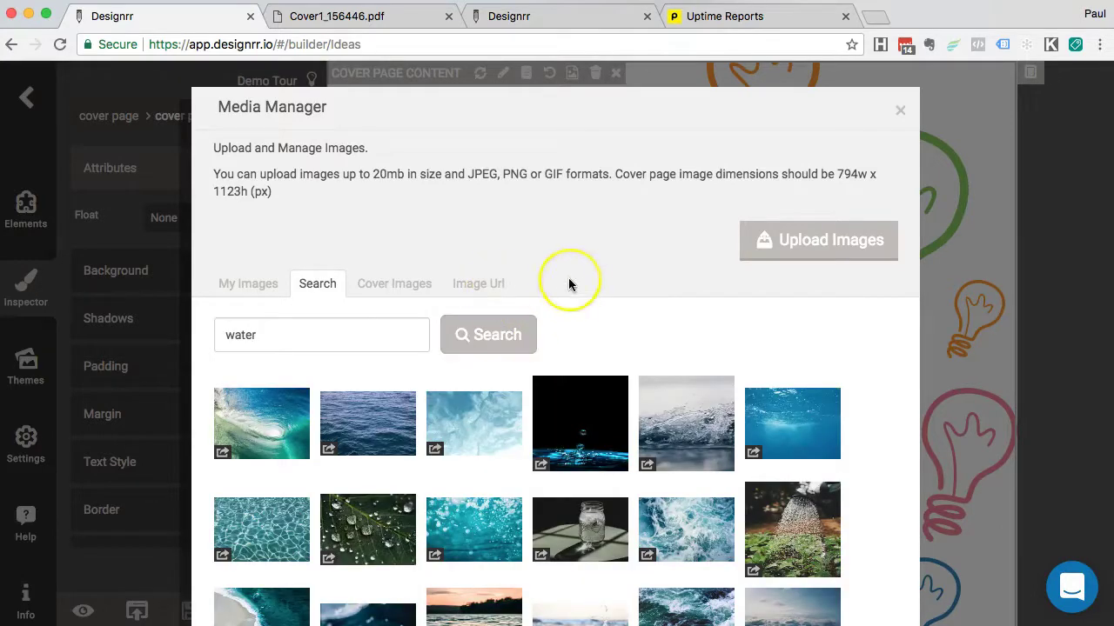
Step: View the black water-splash photo full size, zoom in and out, then return to Designrr's results
scroll(570, 283, "down", 5)
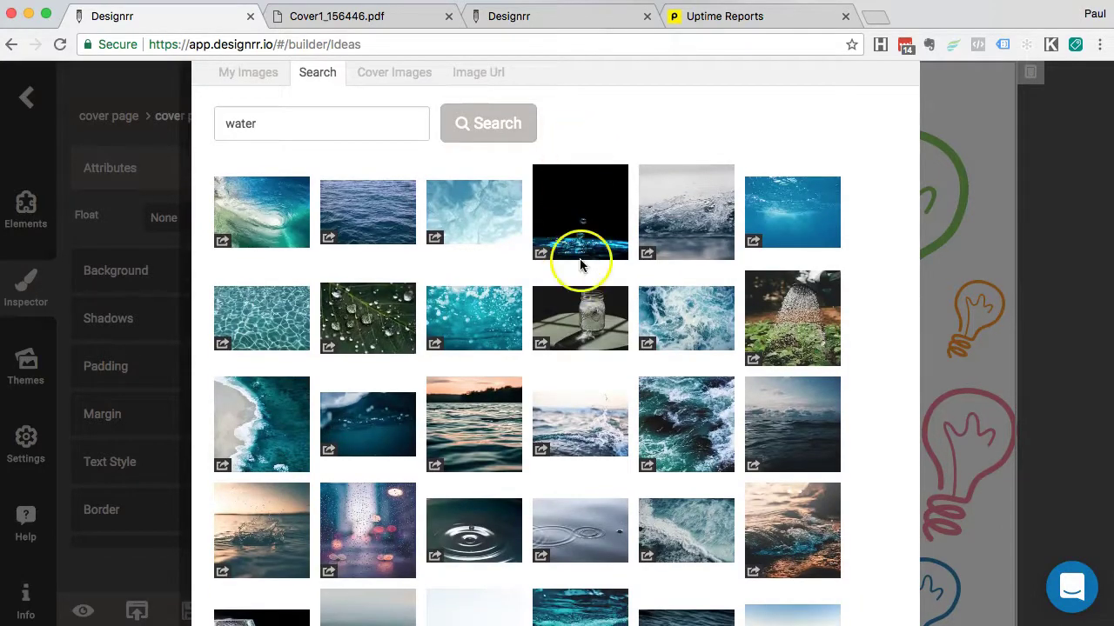
scroll(601, 439, "down", 1)
scroll(600, 440, "down", 1)
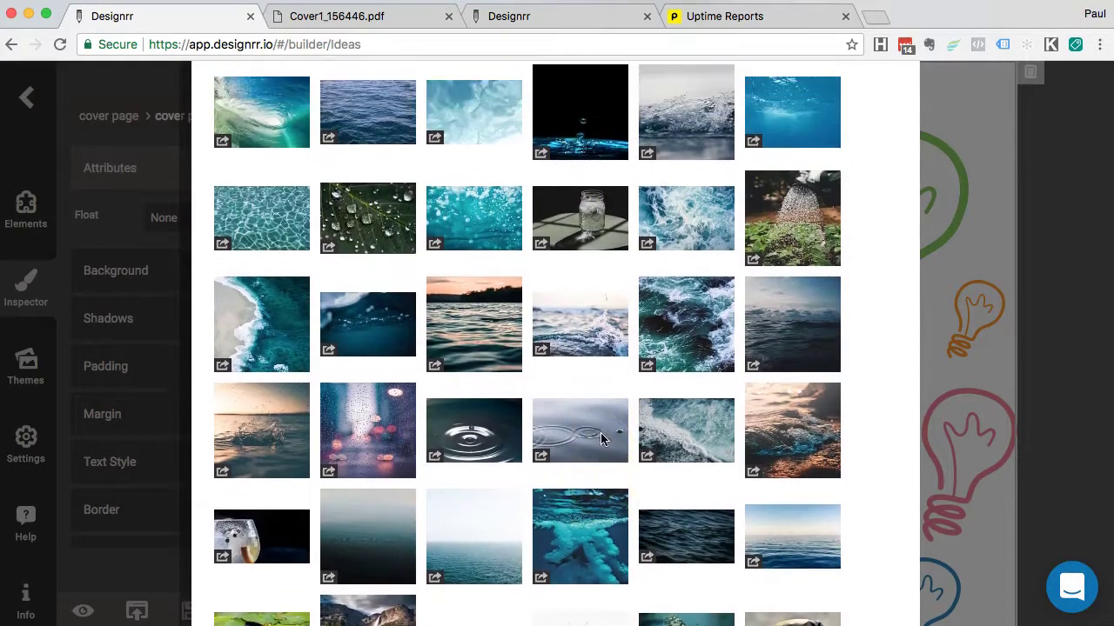
scroll(601, 437, "up", 3)
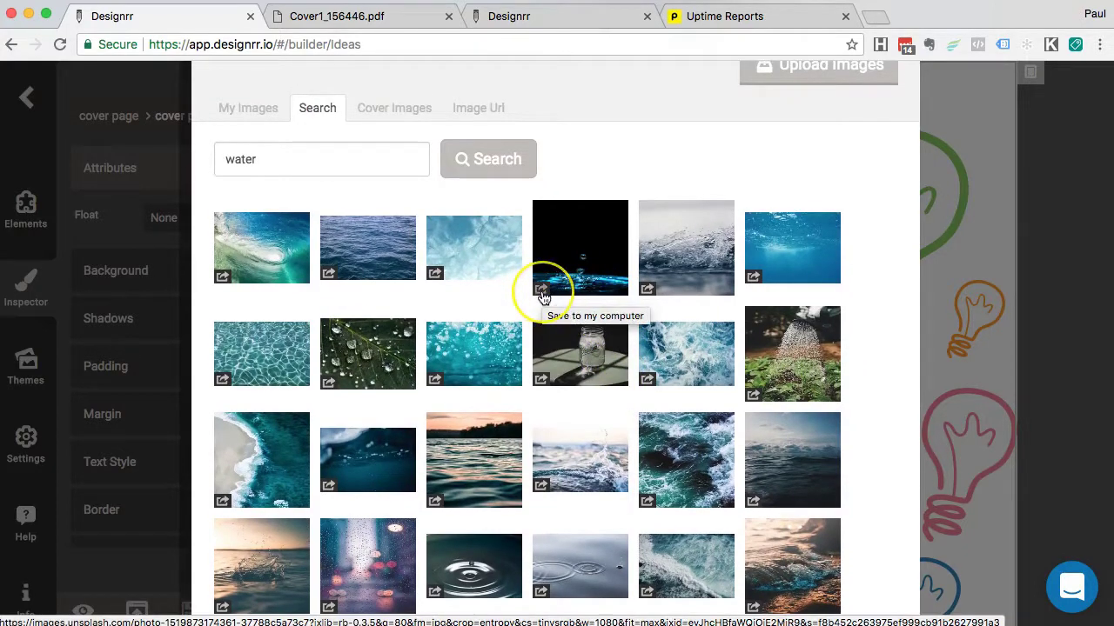
left_click(542, 291)
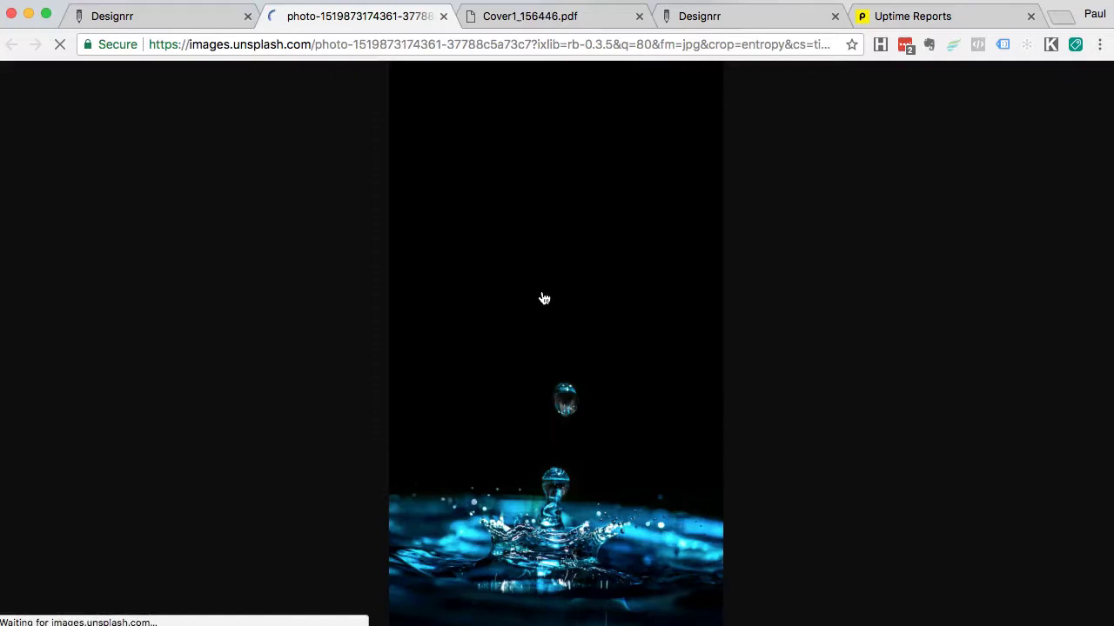
left_click(564, 404)
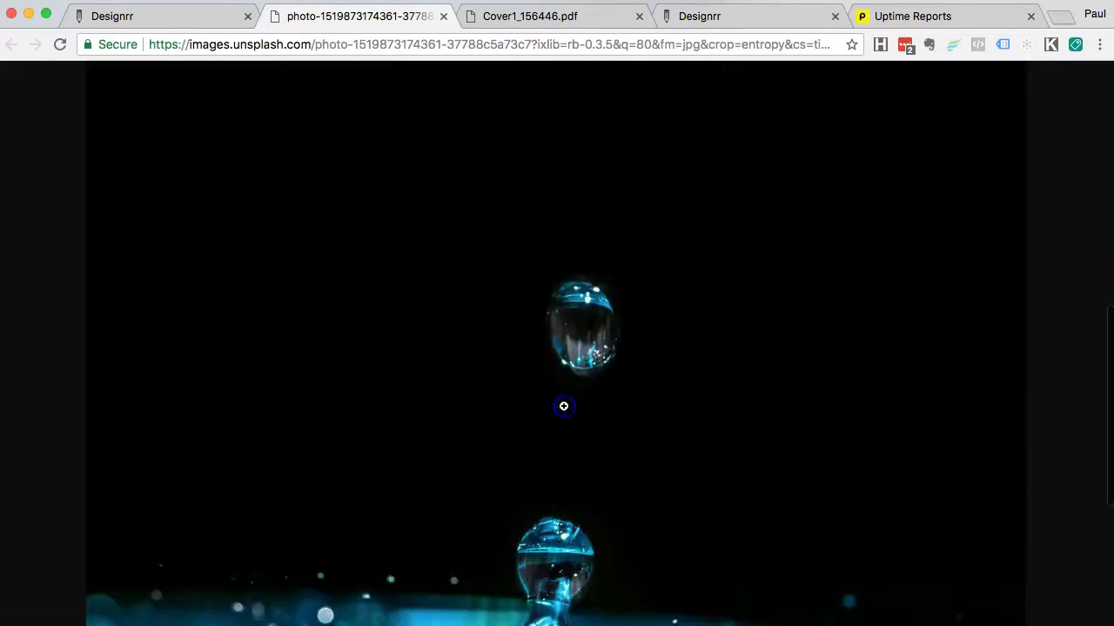
scroll(556, 445, "down", 5)
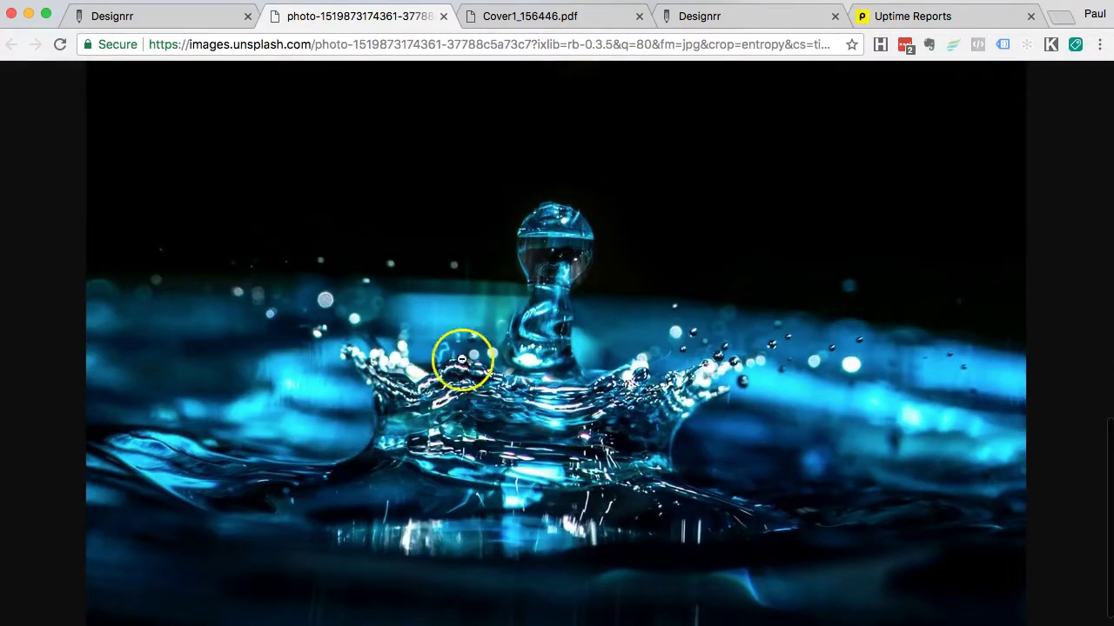
scroll(505, 360, "up", 2)
scroll(527, 363, "up", 3)
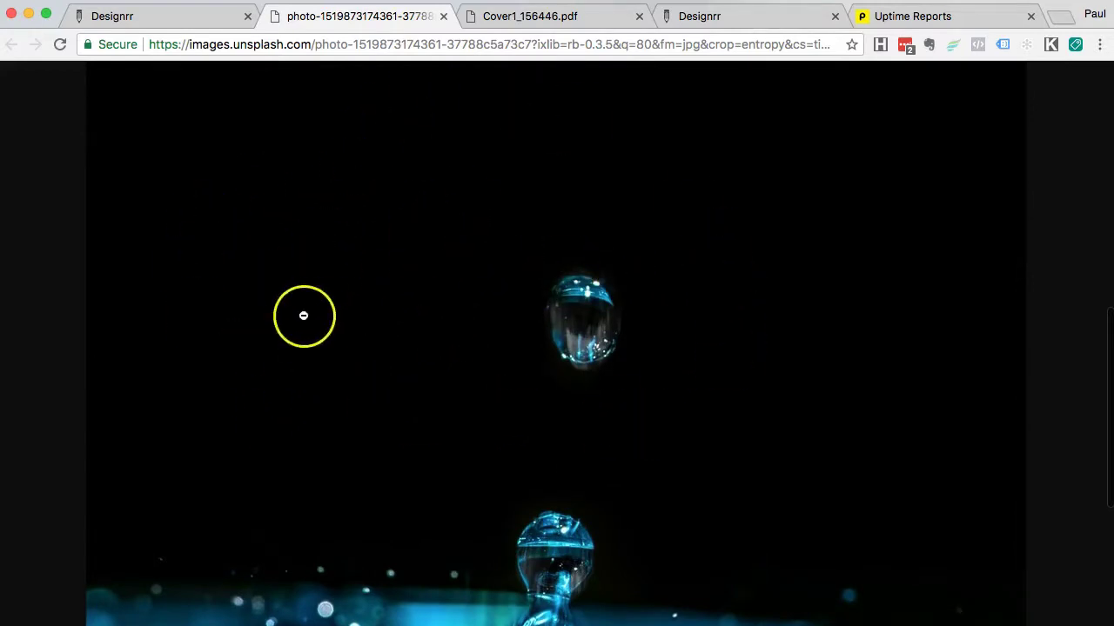
scroll(418, 343, "down", 4)
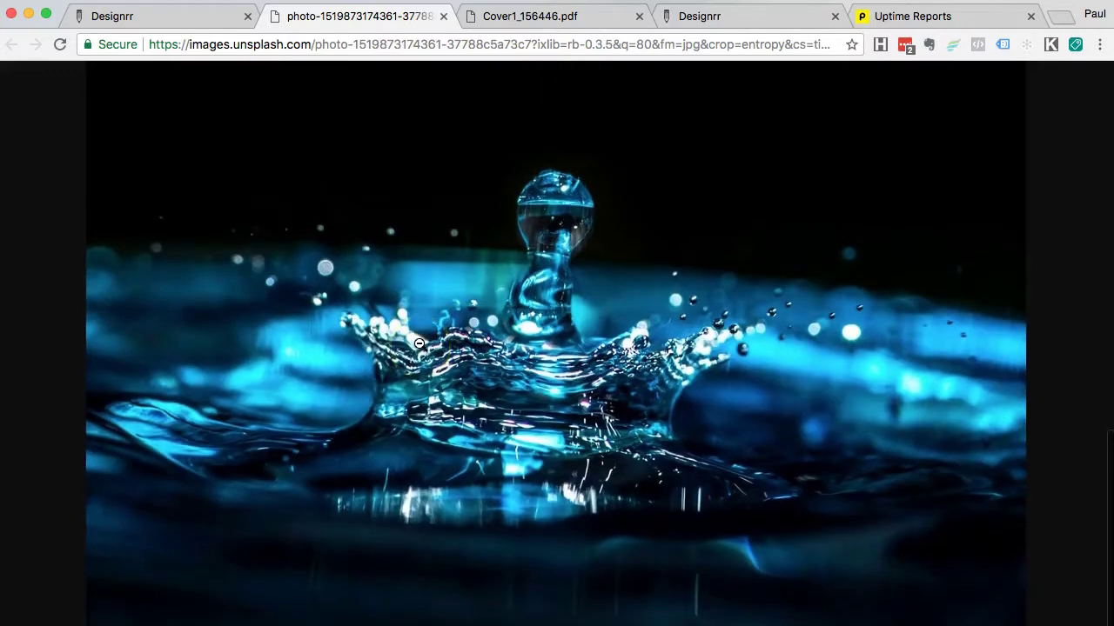
scroll(418, 344, "up", 6)
scroll(419, 343, "up", 3)
left_click(404, 200)
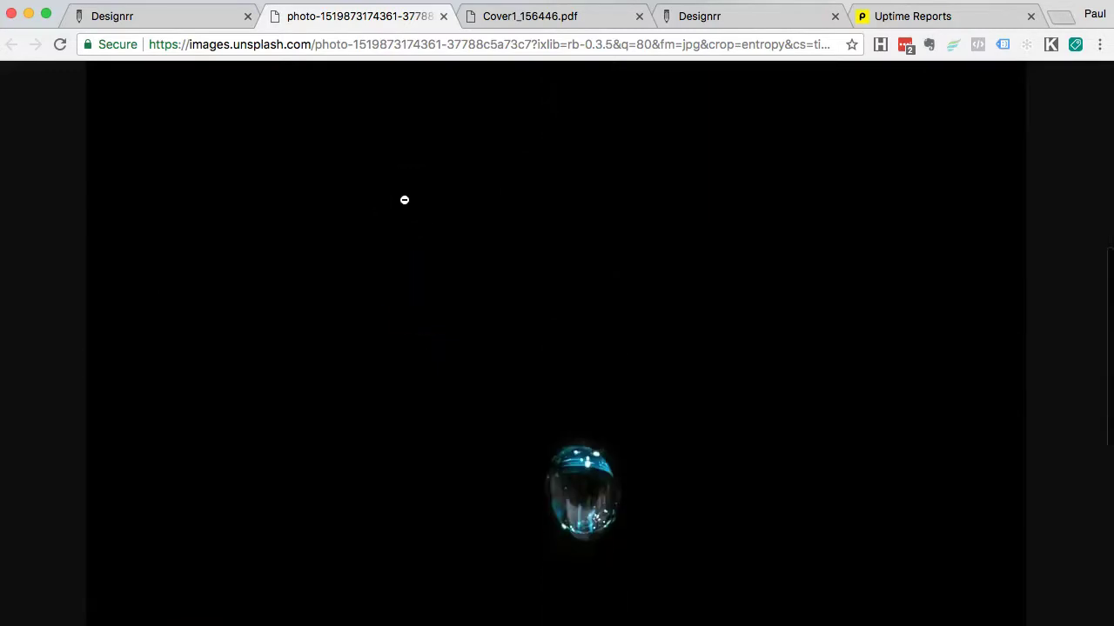
left_click(199, 23)
left_click(427, 331)
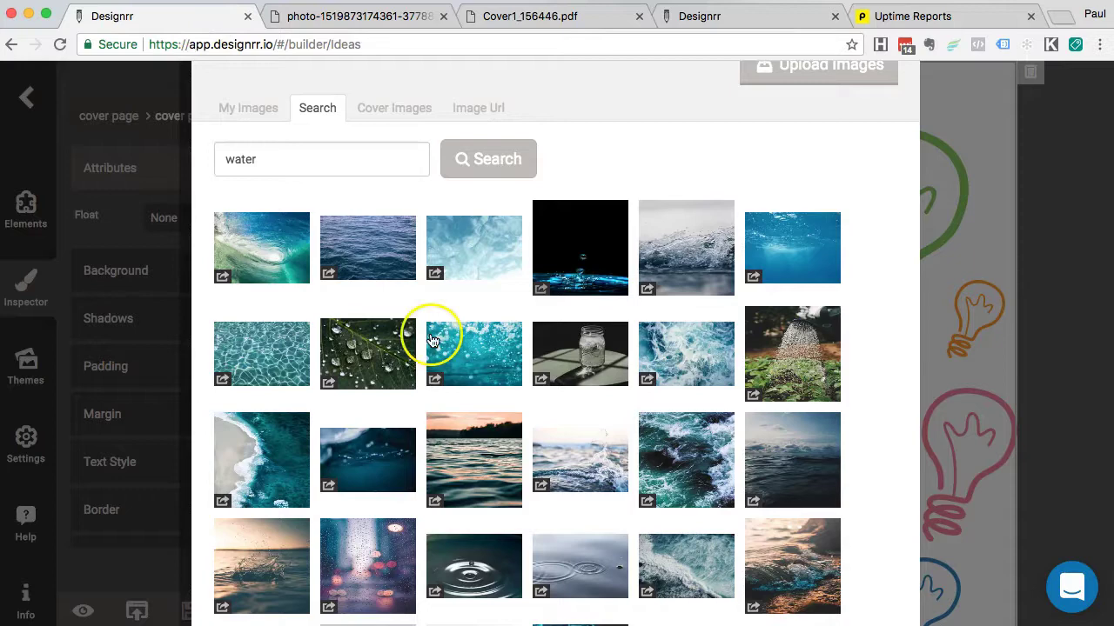
Step: Preview the ocean horizon and iced glass photos full size, returning to the 'water' results each time
scroll(433, 339, "down", 6)
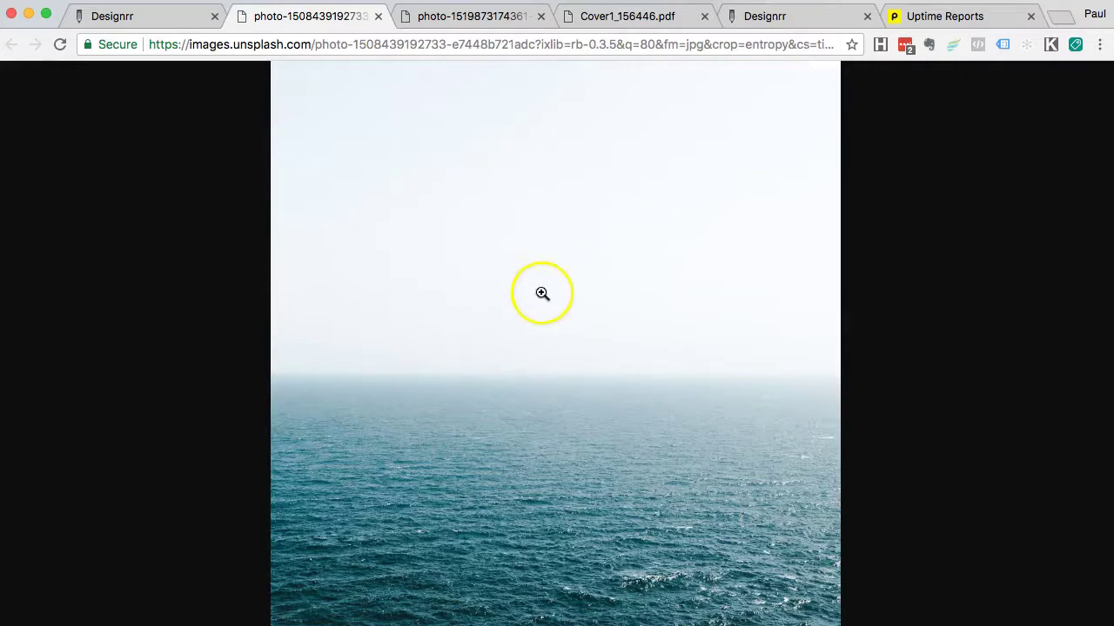
left_click(173, 21)
scroll(340, 300, "down", 5)
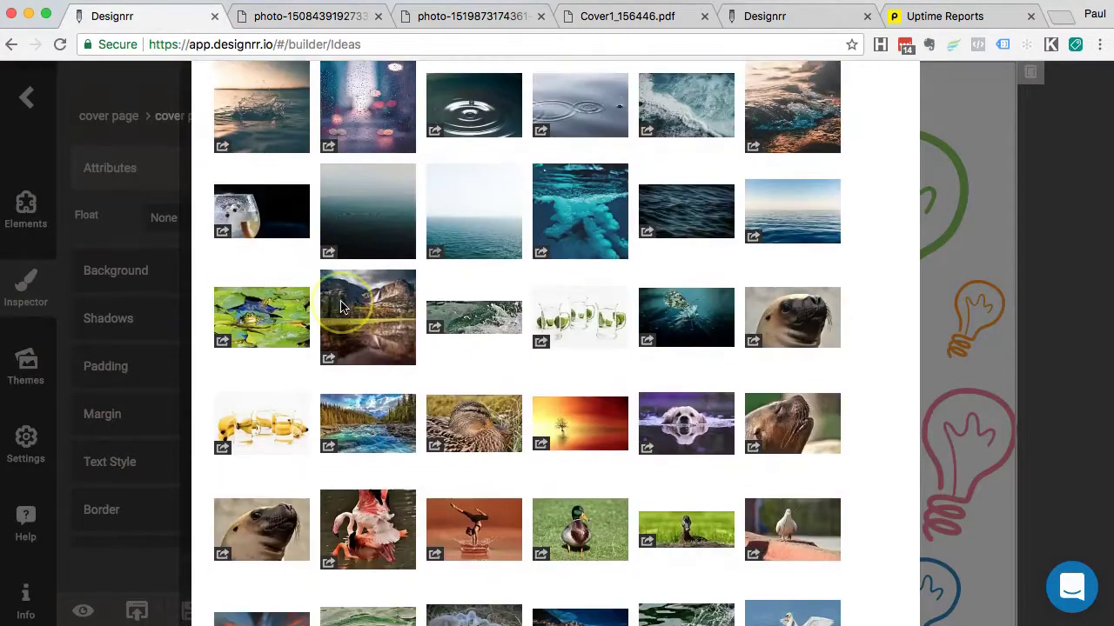
scroll(278, 143, "up", 1)
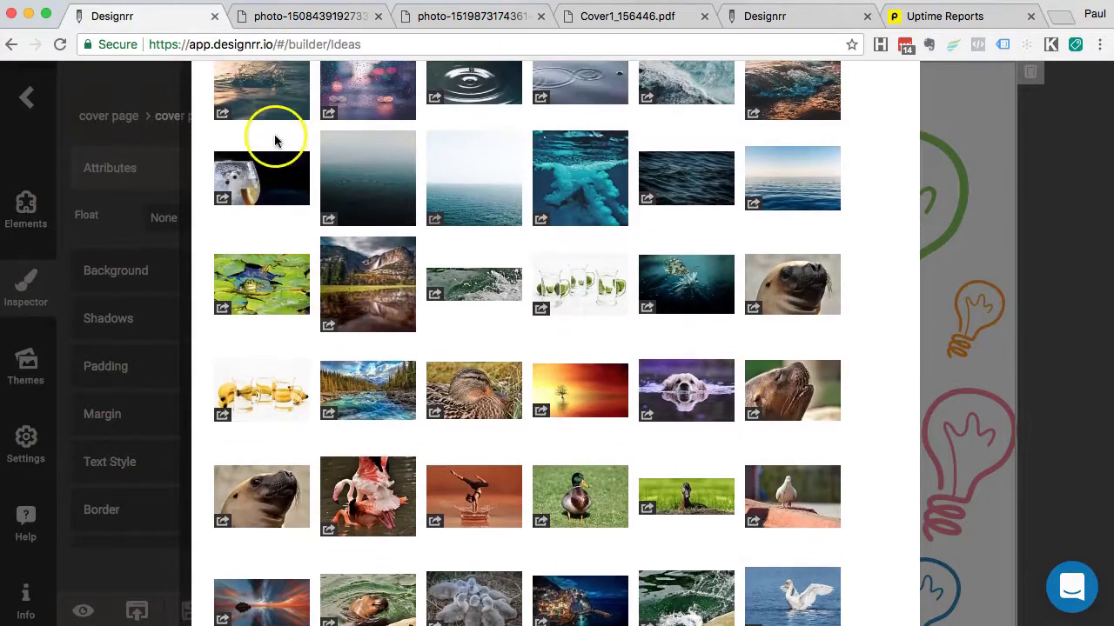
left_click(221, 198)
left_click(223, 207)
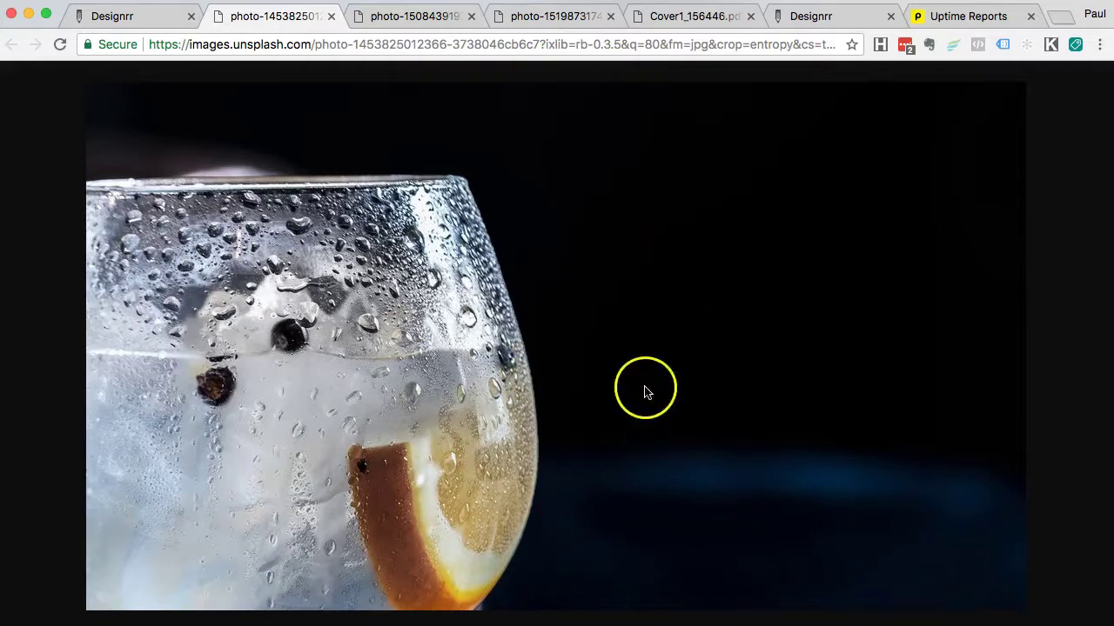
left_click(144, 22)
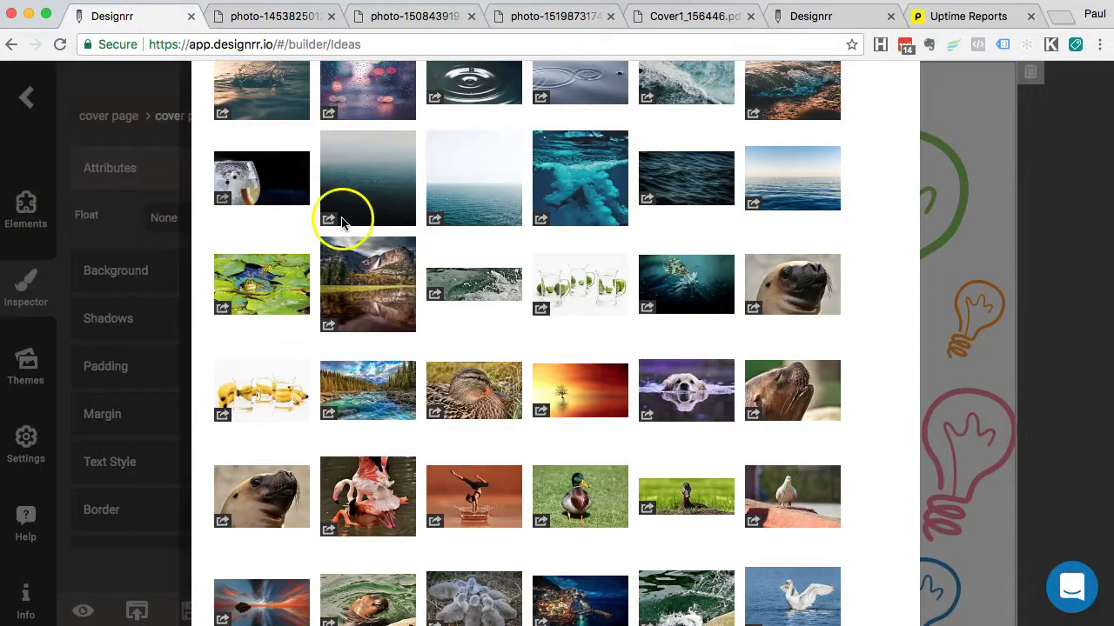
scroll(343, 218, "down", 5)
scroll(522, 291, "up", 10)
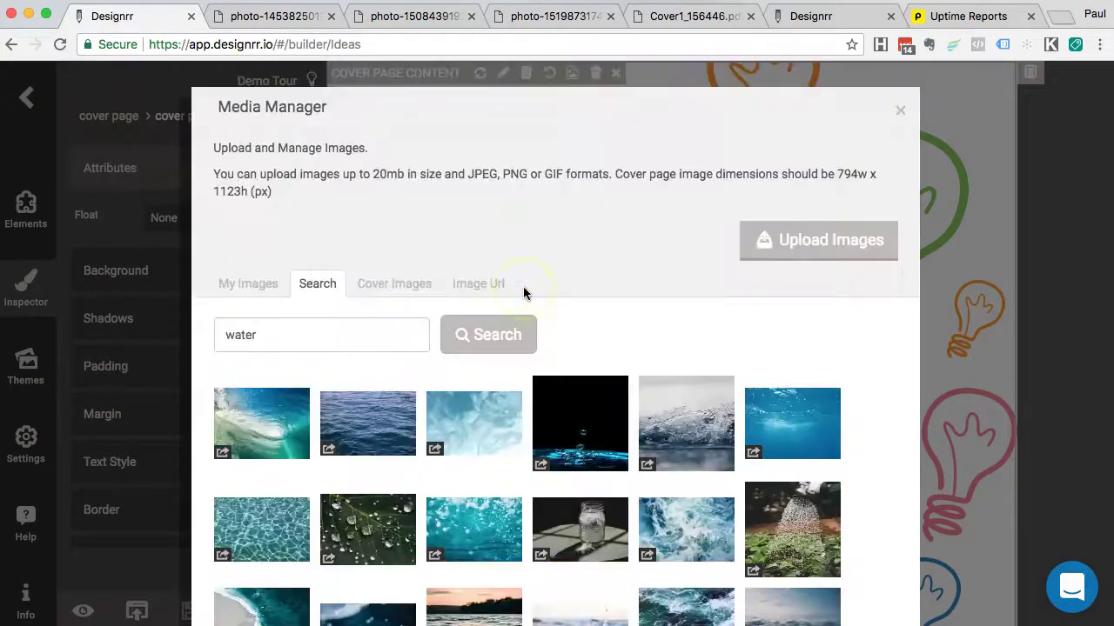
double_click(247, 337)
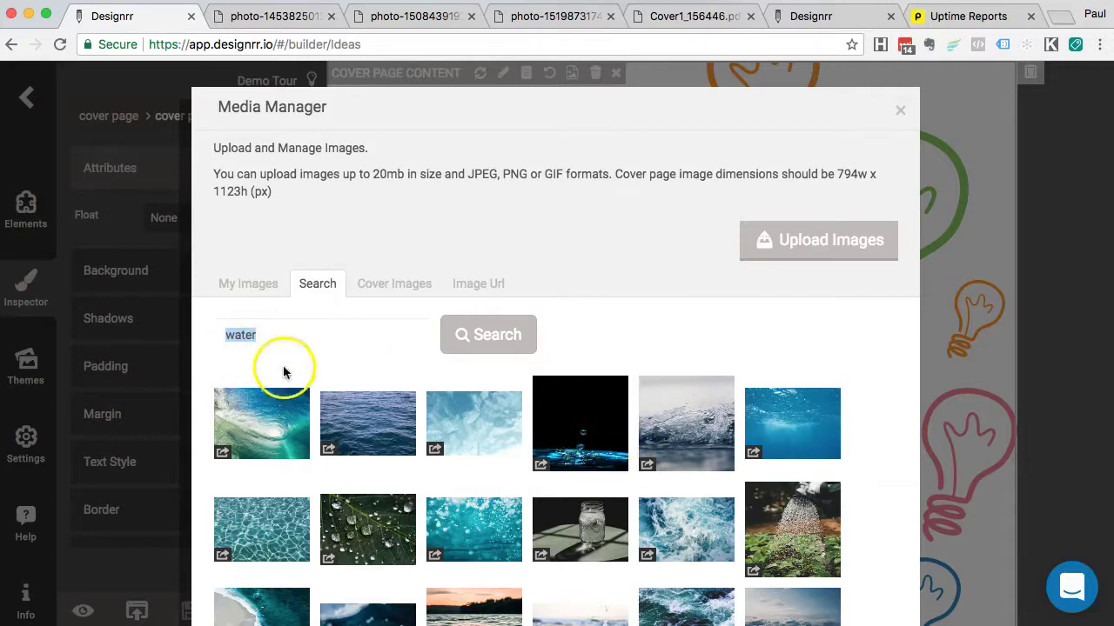
Step: Apply the black water-splash thumbnail as the cover page background image
left_click(573, 422)
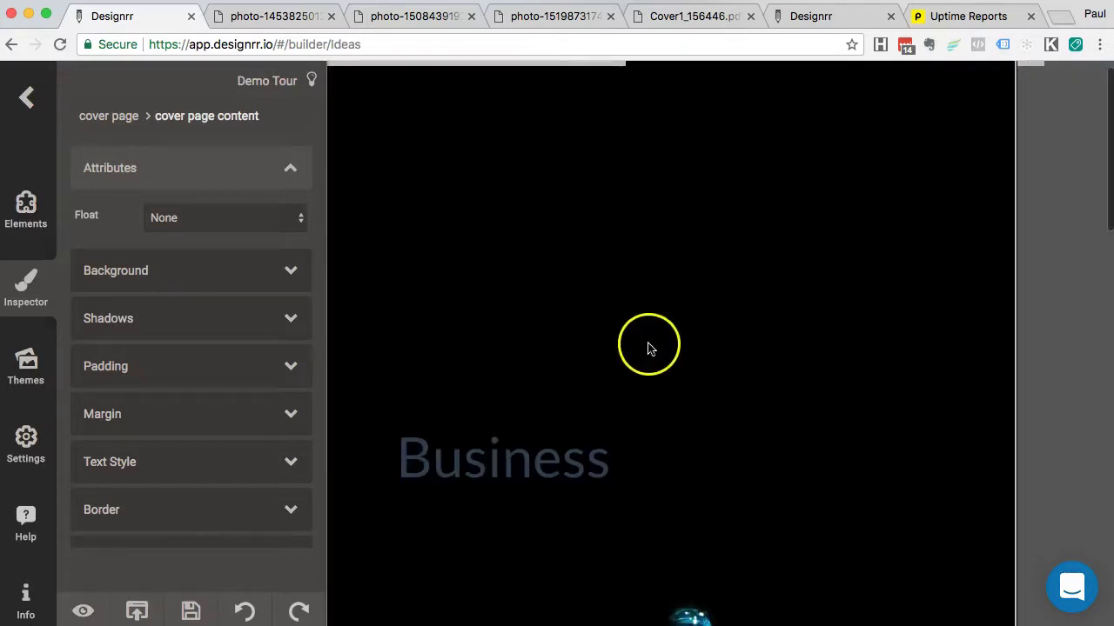
scroll(714, 455, "down", 6)
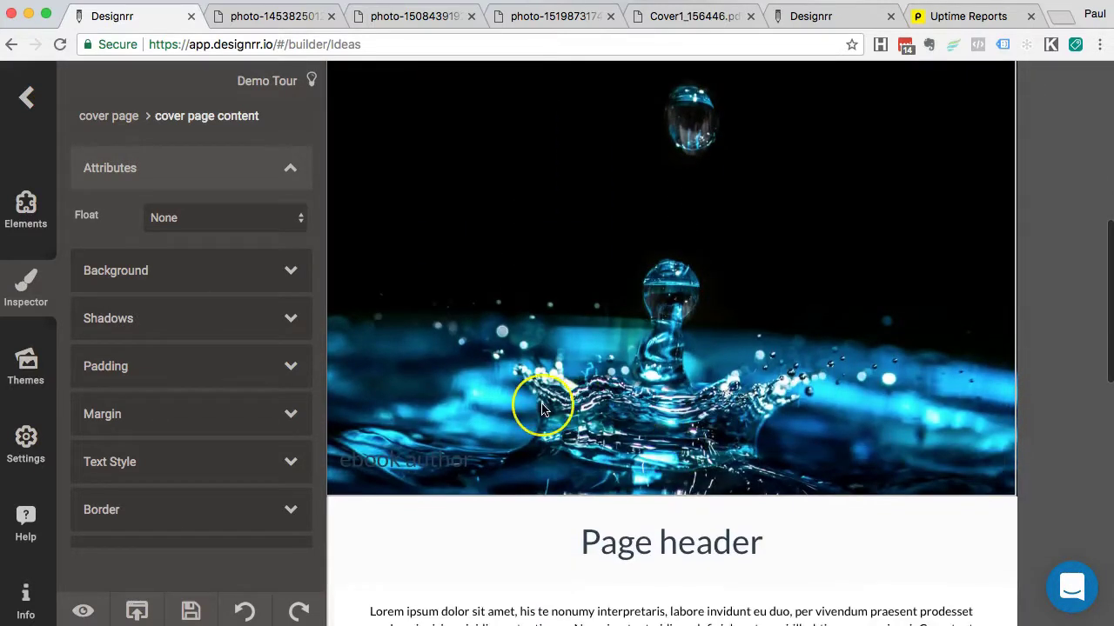
scroll(541, 409, "up", 6)
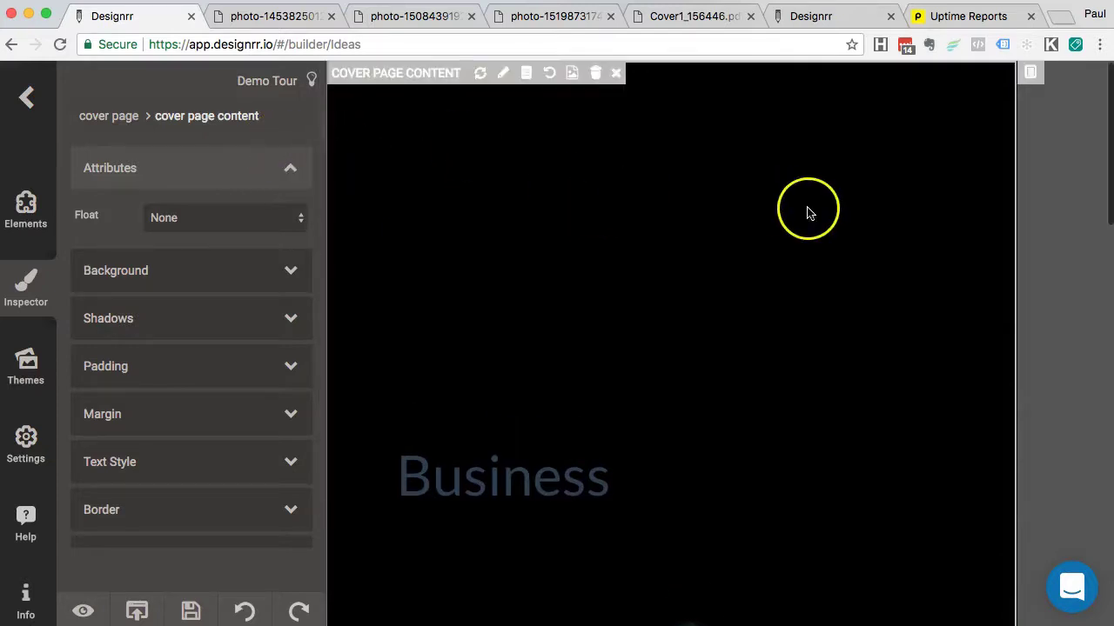
Step: Reopen the cover image library and search for 'art' instead of 'water'
left_click(571, 73)
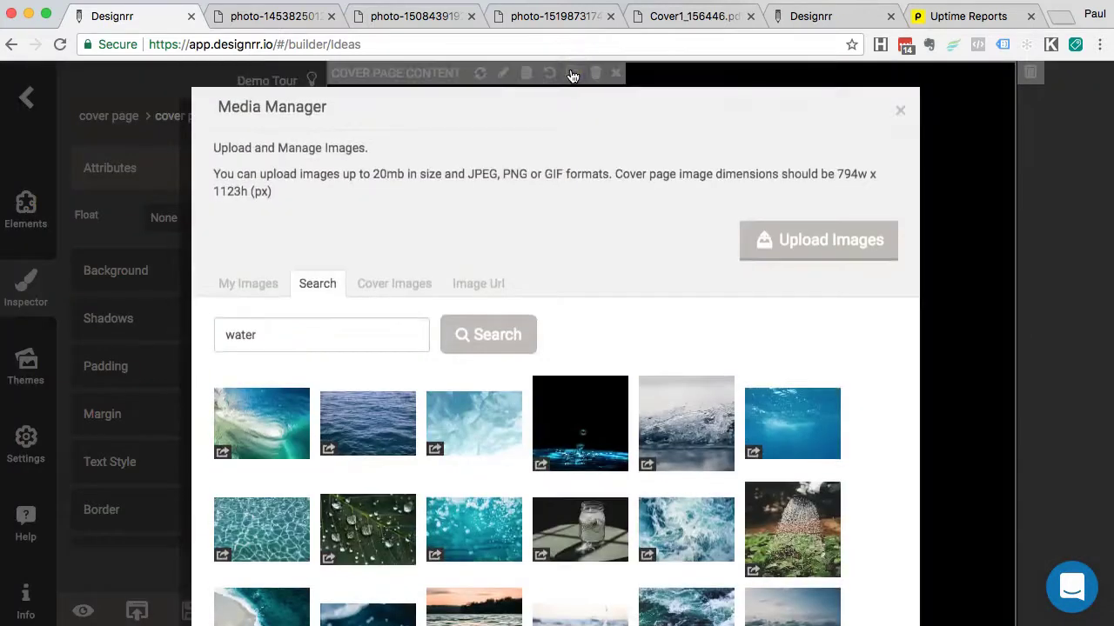
double_click(299, 340)
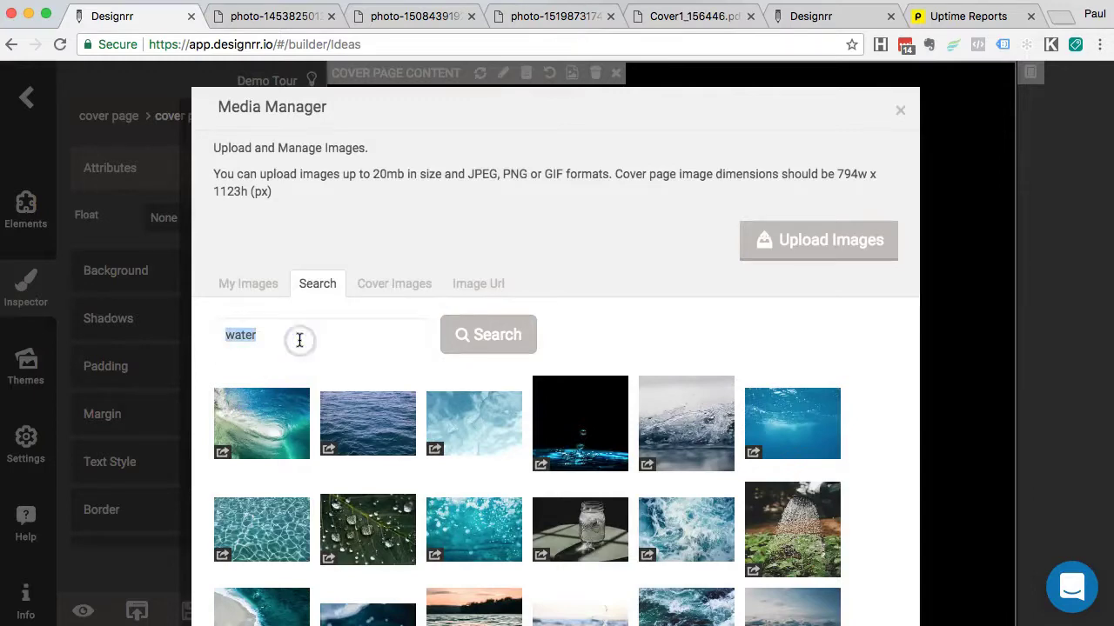
type("art")
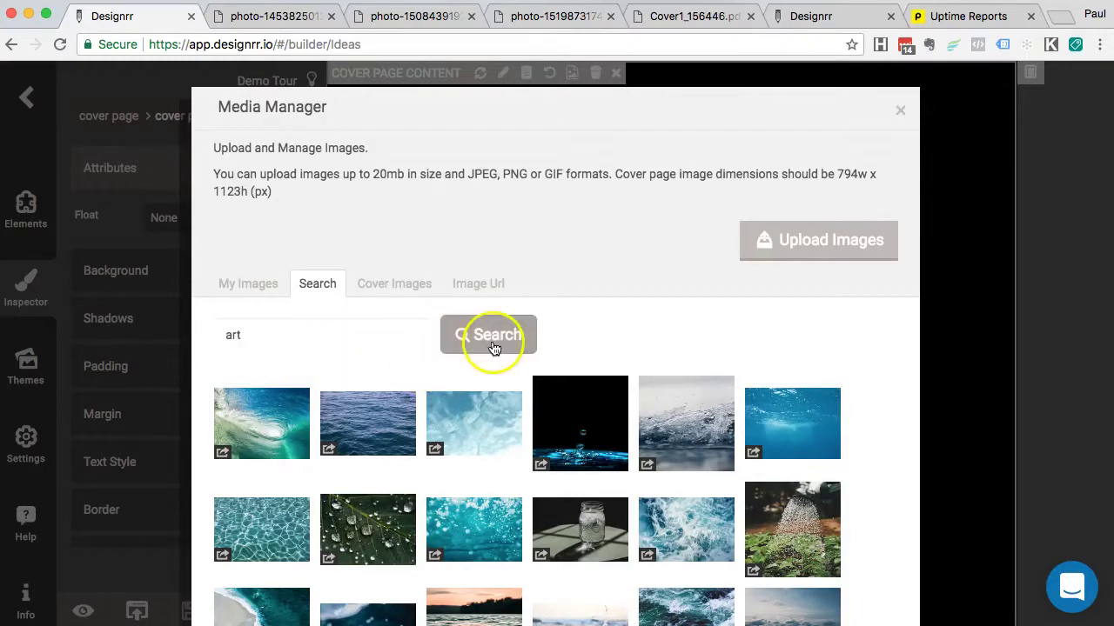
left_click(492, 344)
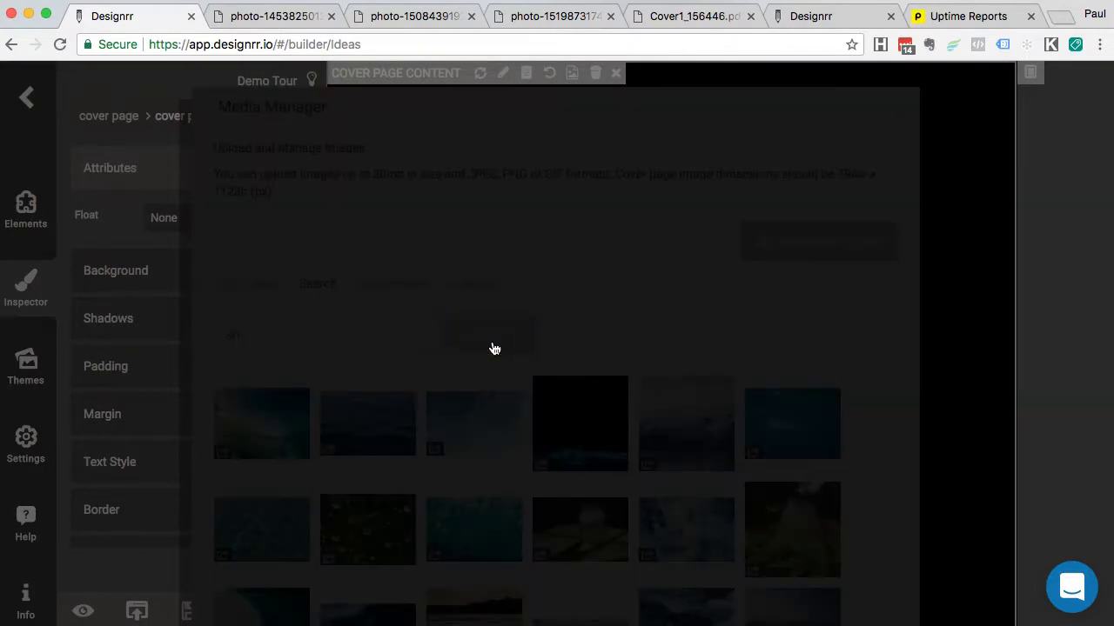
scroll(572, 370, "down", 5)
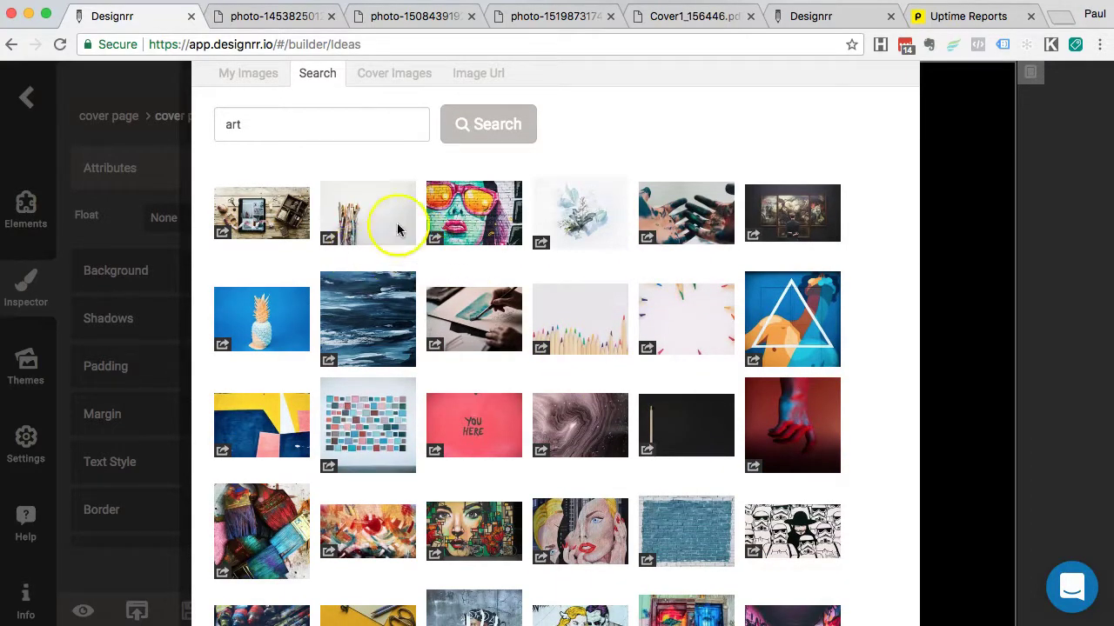
Step: Preview the paintbrush jar and street mural photos full size in new tabs
left_click(330, 241)
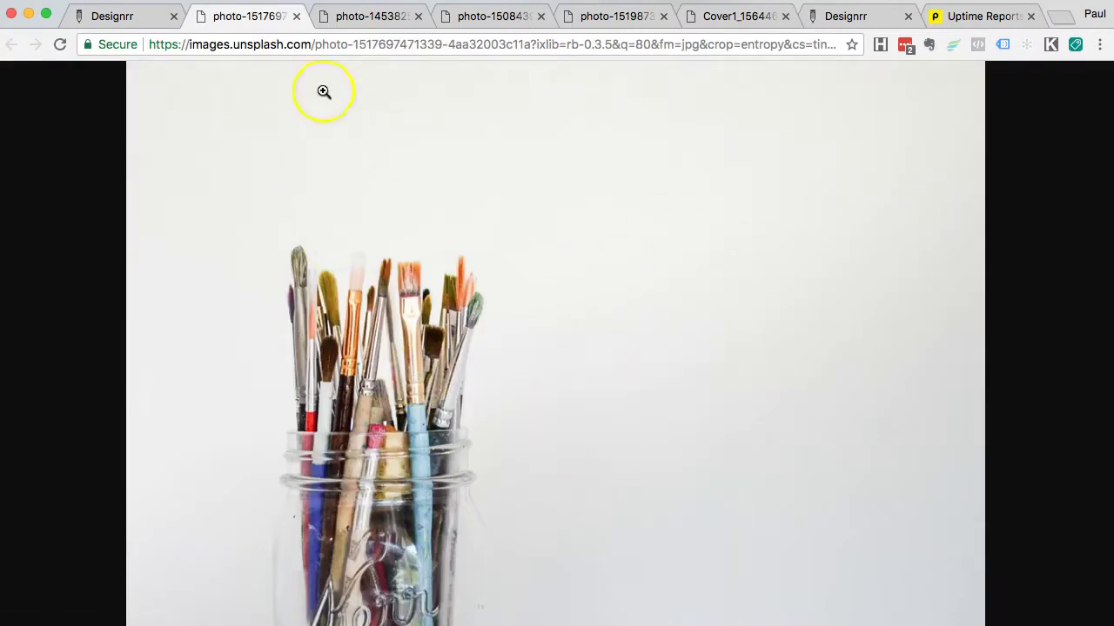
key("ctrl+shift+Tab")
scroll(475, 398, "down", 1)
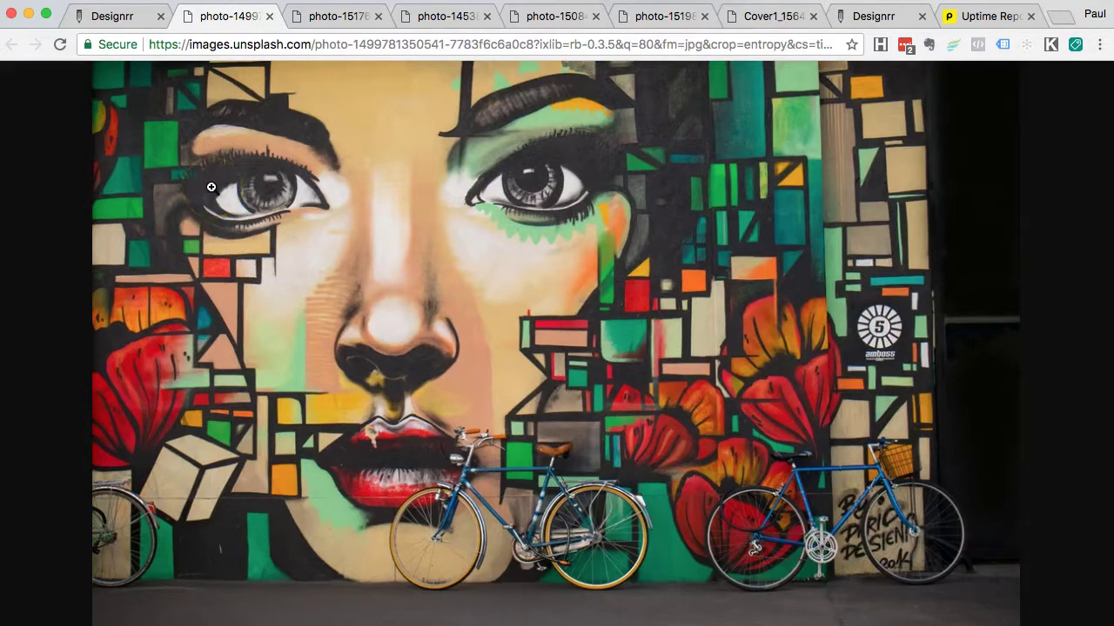
left_click(124, 17)
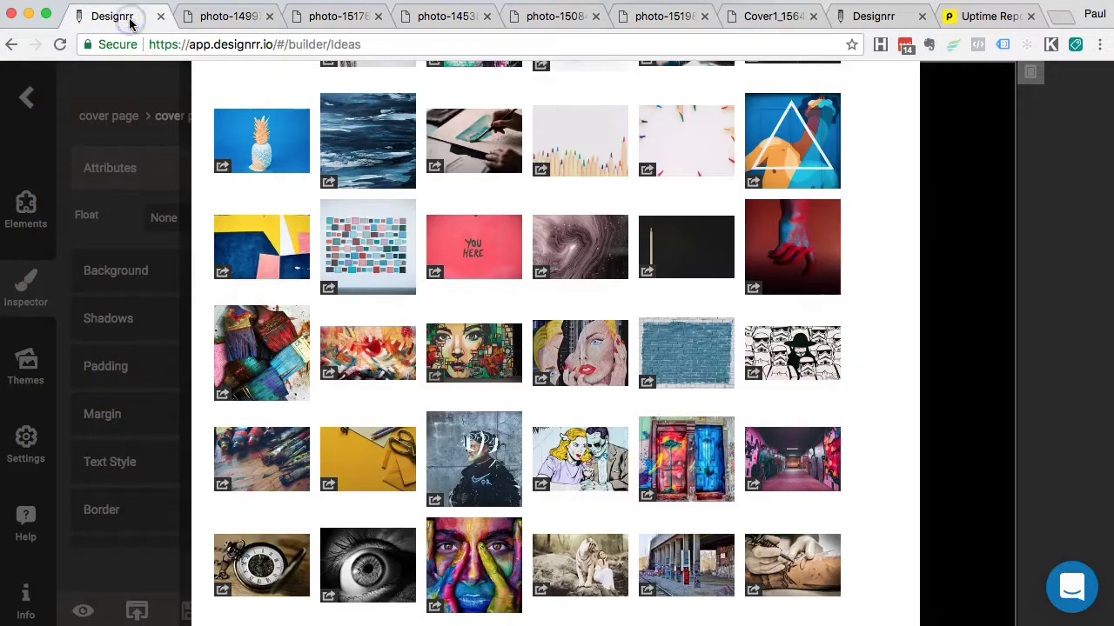
scroll(587, 229, "down", 10)
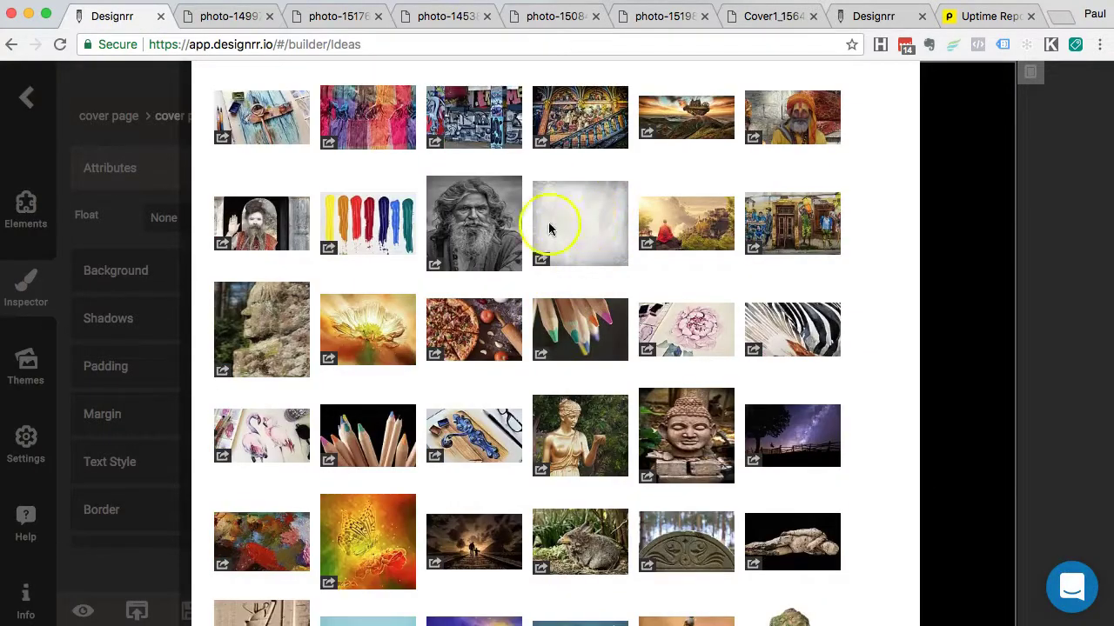
left_click(543, 261)
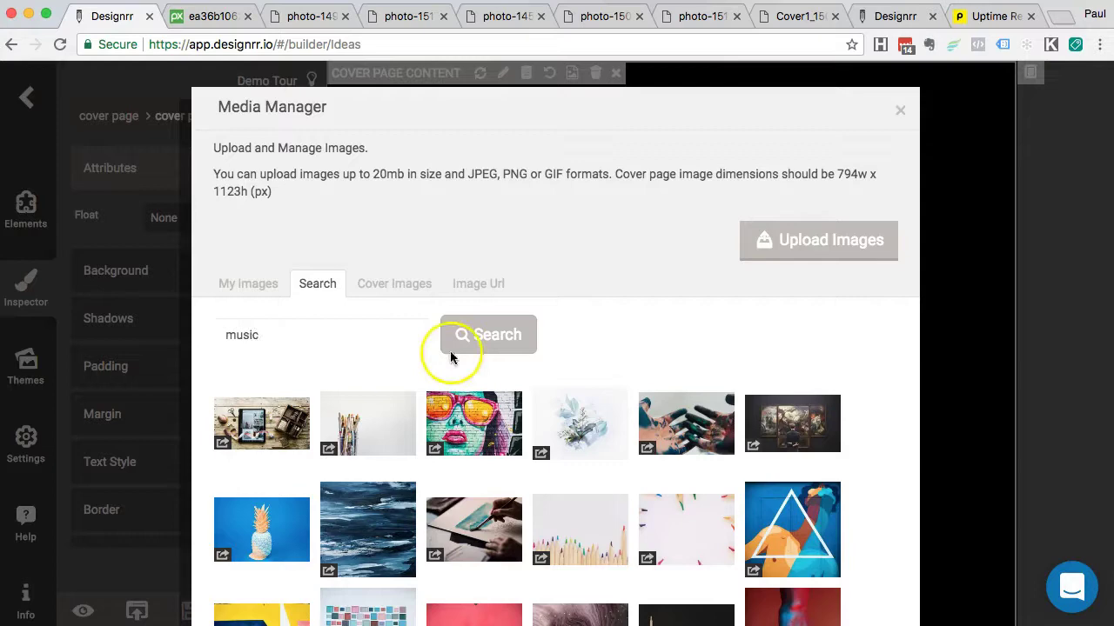
Step: Search for 'music' and preview the yellow headphones and cassette photos full size
left_click(473, 347)
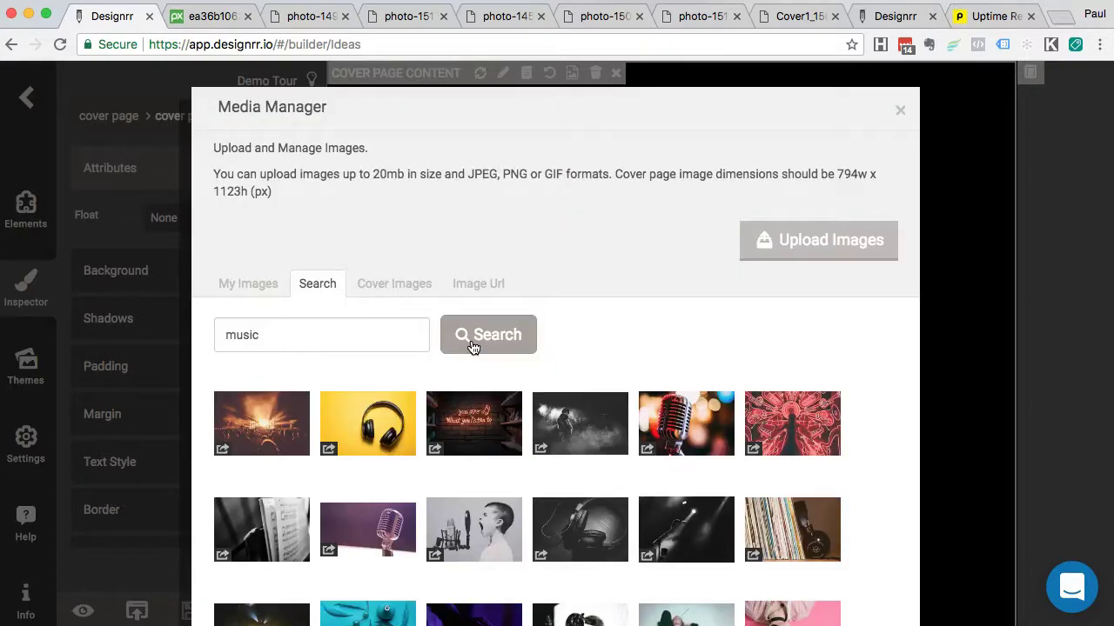
scroll(472, 347, "down", 2)
scroll(473, 347, "down", 2)
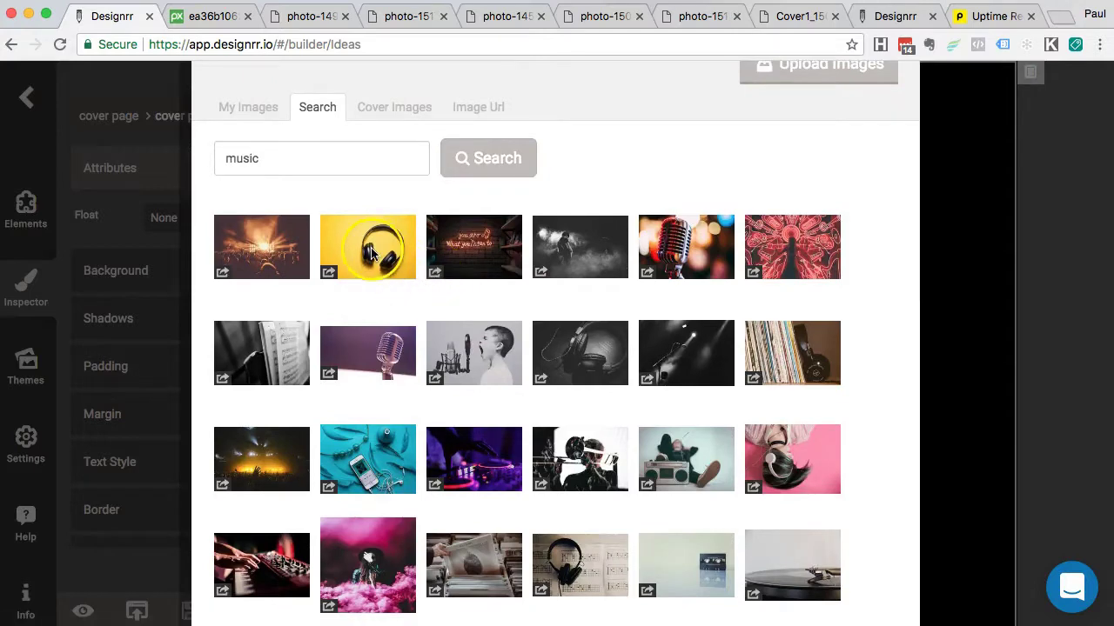
left_click(327, 273)
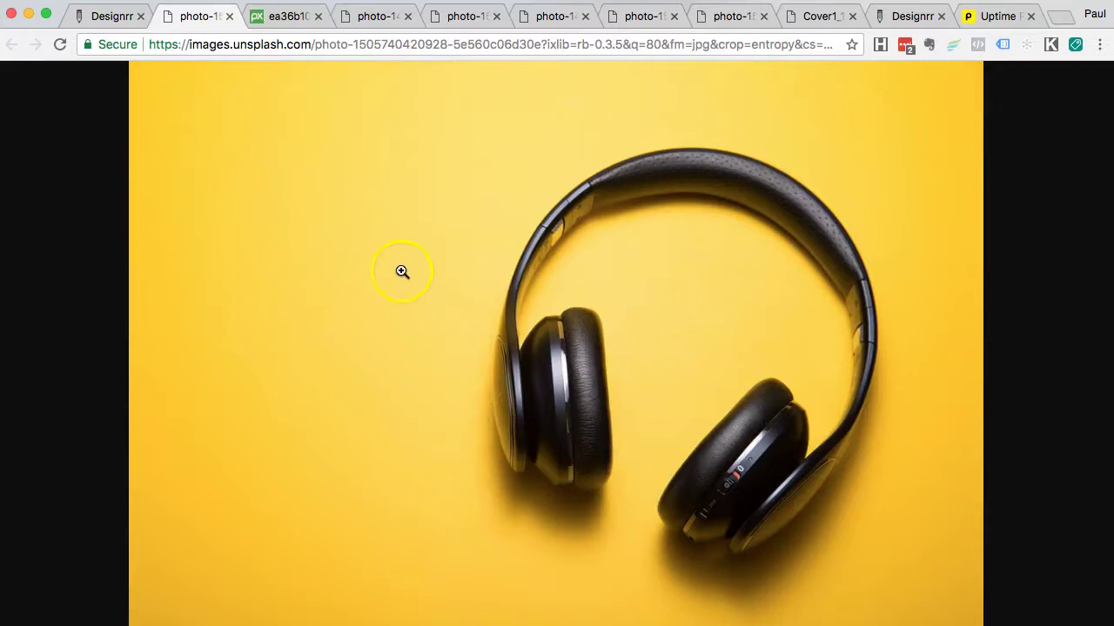
left_click(113, 17)
scroll(457, 409, "down", 2)
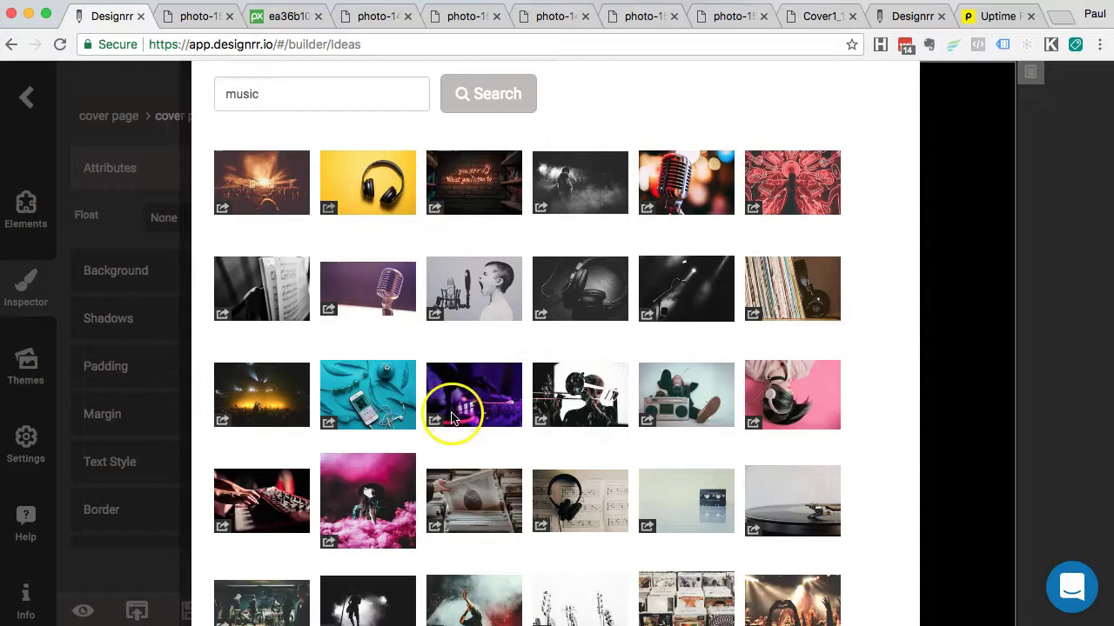
scroll(457, 409, "down", 2)
scroll(457, 409, "down", 1)
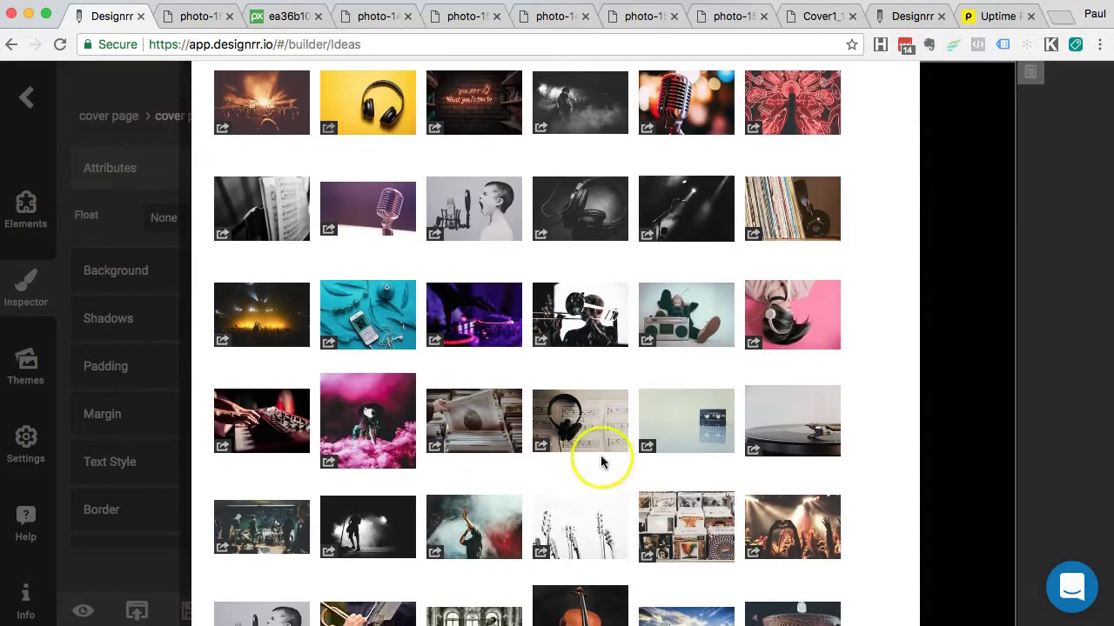
left_click(650, 448)
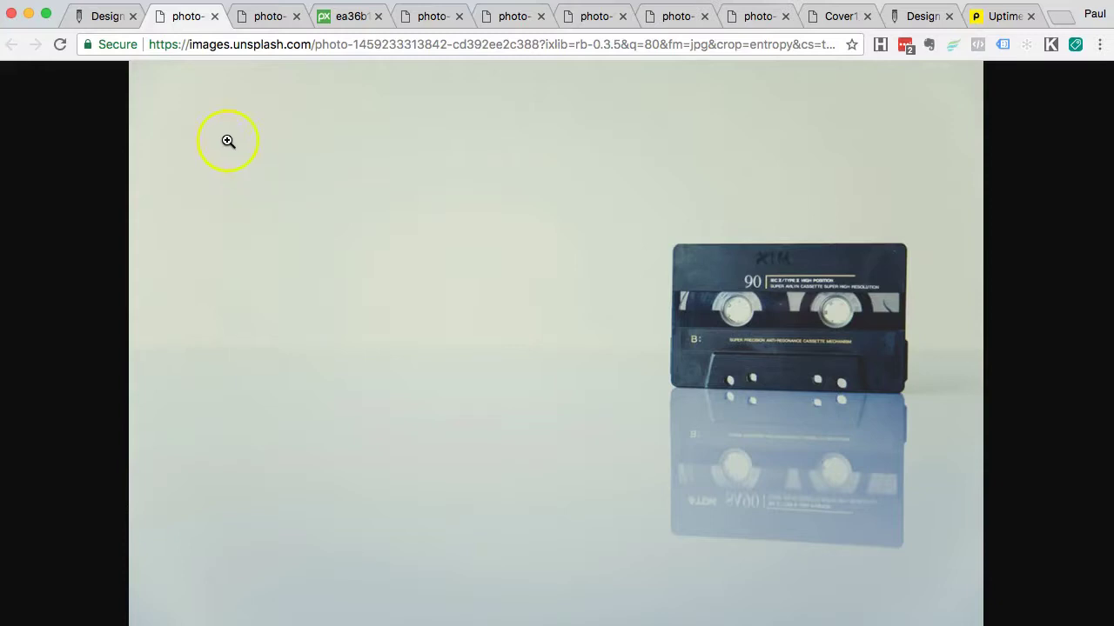
left_click(113, 20)
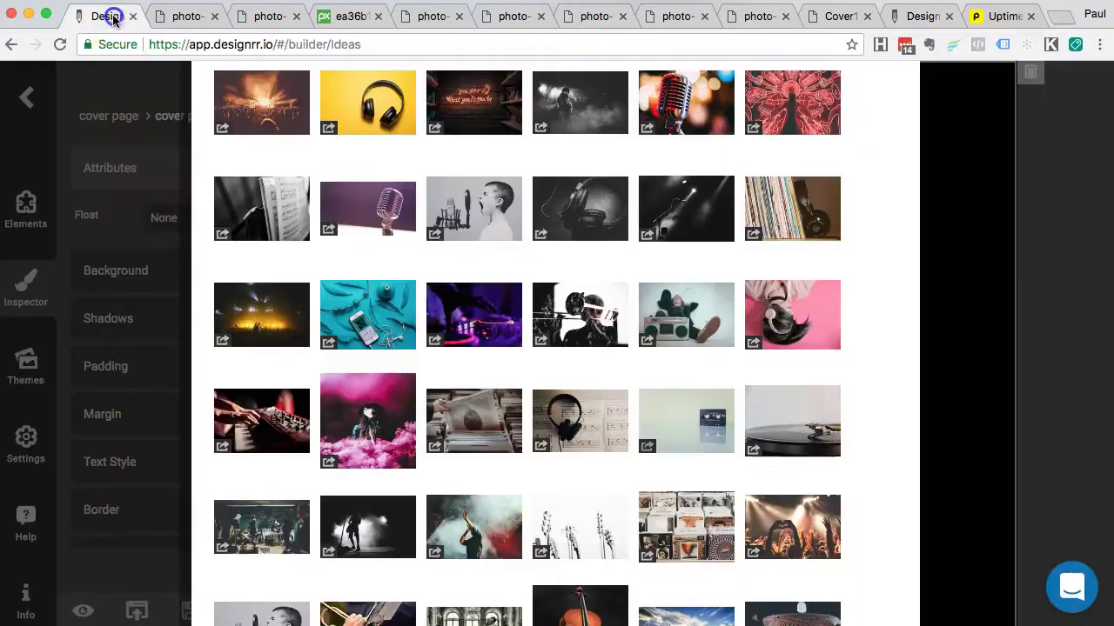
Step: Browse the remaining music results, then close the image library, keeping the water-splash background
scroll(368, 397, "down", 3)
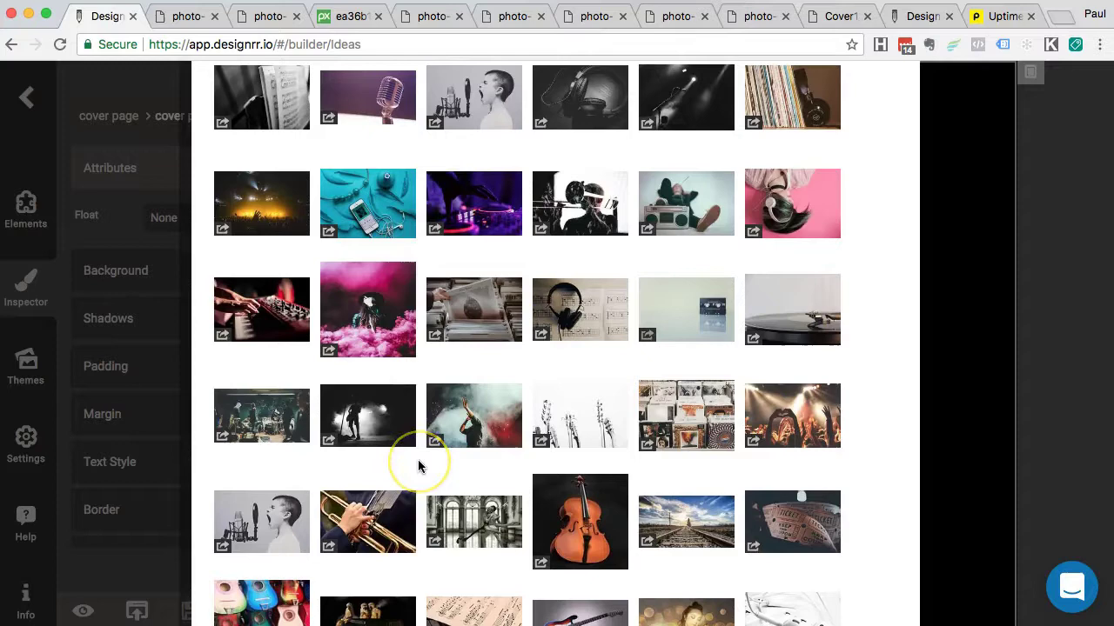
scroll(418, 467, "down", 1)
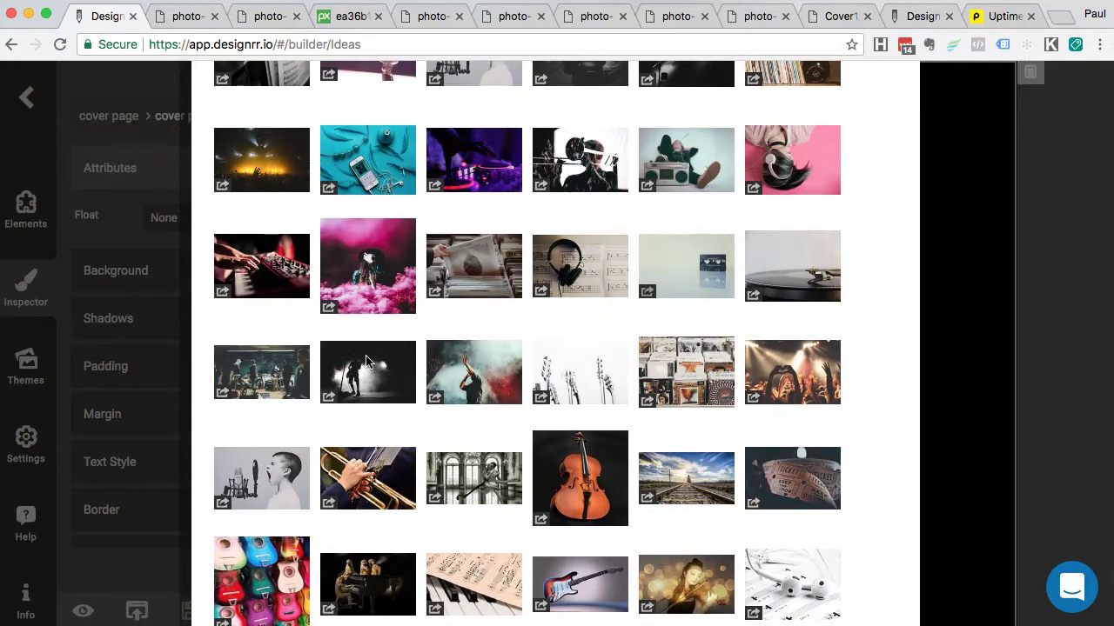
scroll(381, 358, "up", 6)
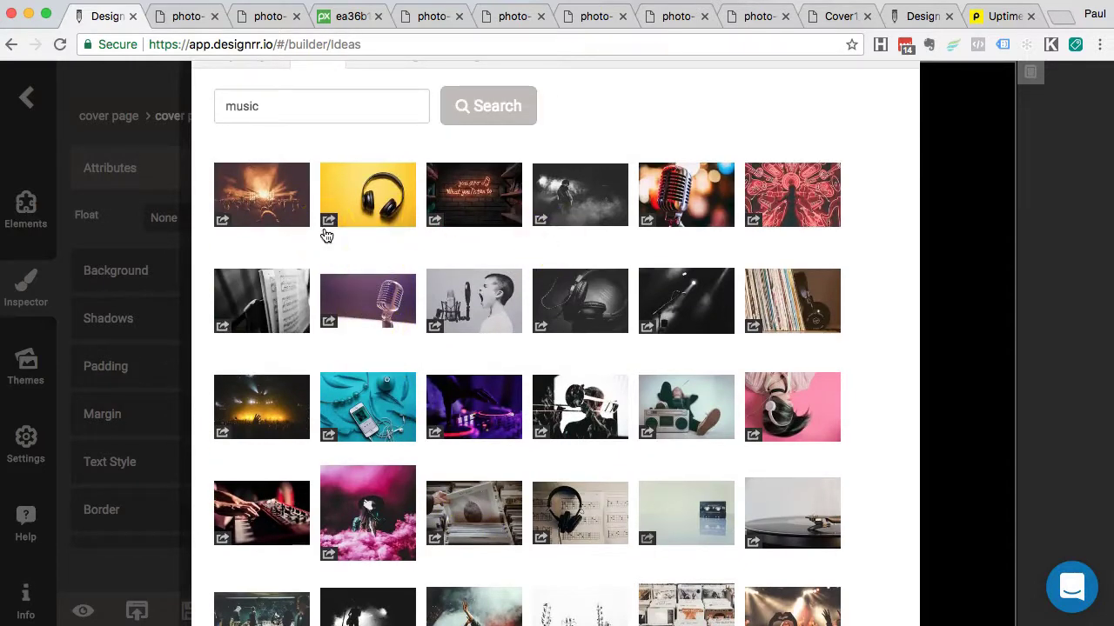
scroll(348, 373, "down", 4)
scroll(358, 462, "up", 7)
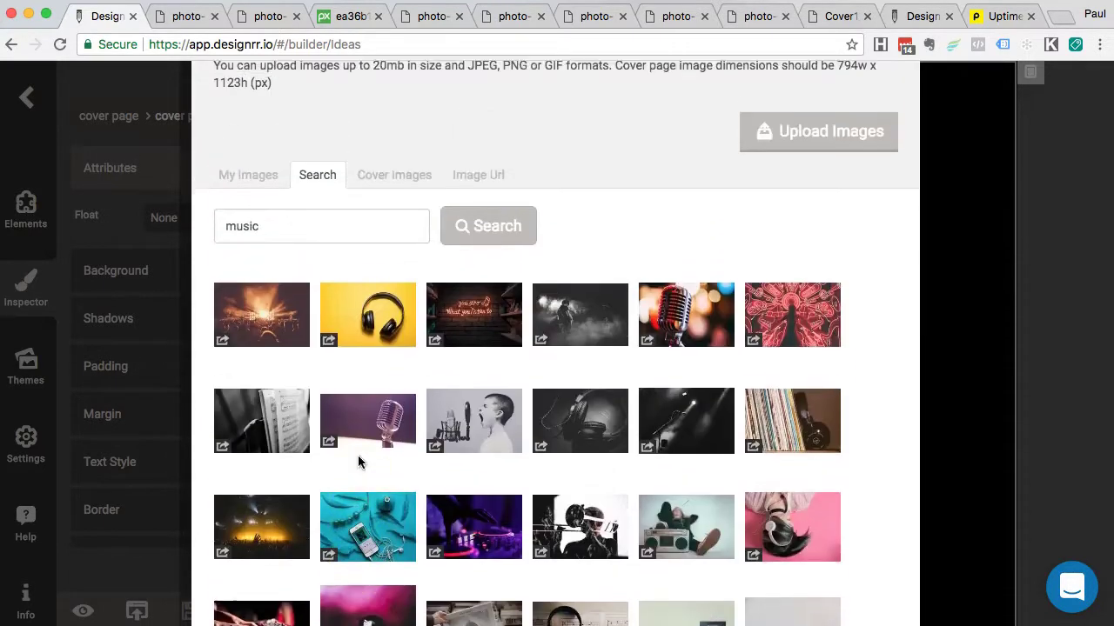
scroll(358, 462, "up", 1)
left_click(365, 373)
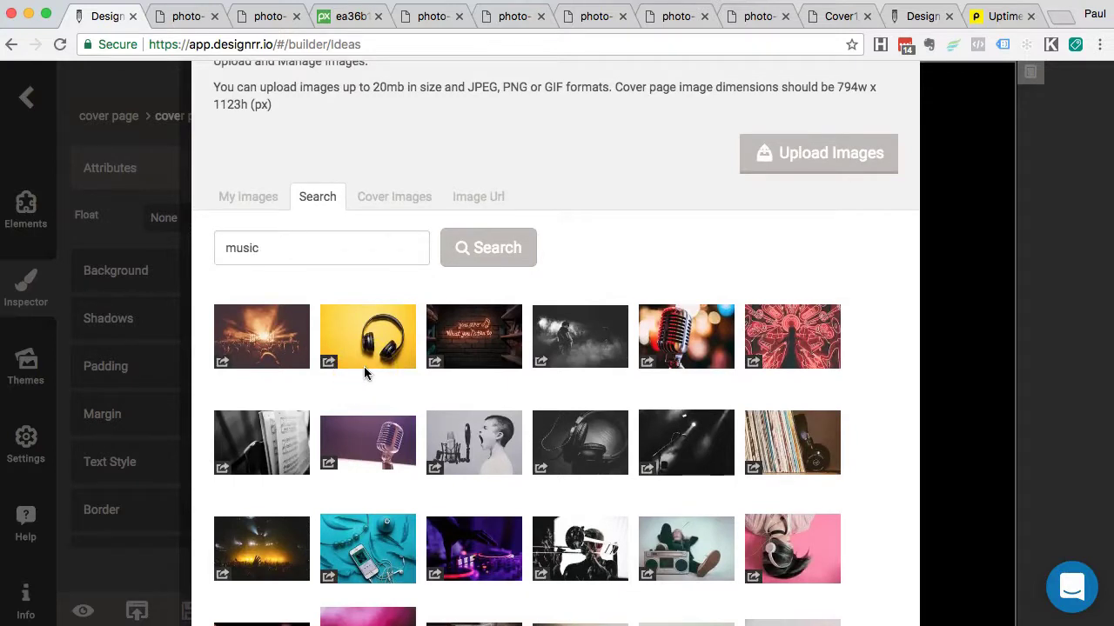
scroll(364, 366, "down", 1)
left_click(366, 314)
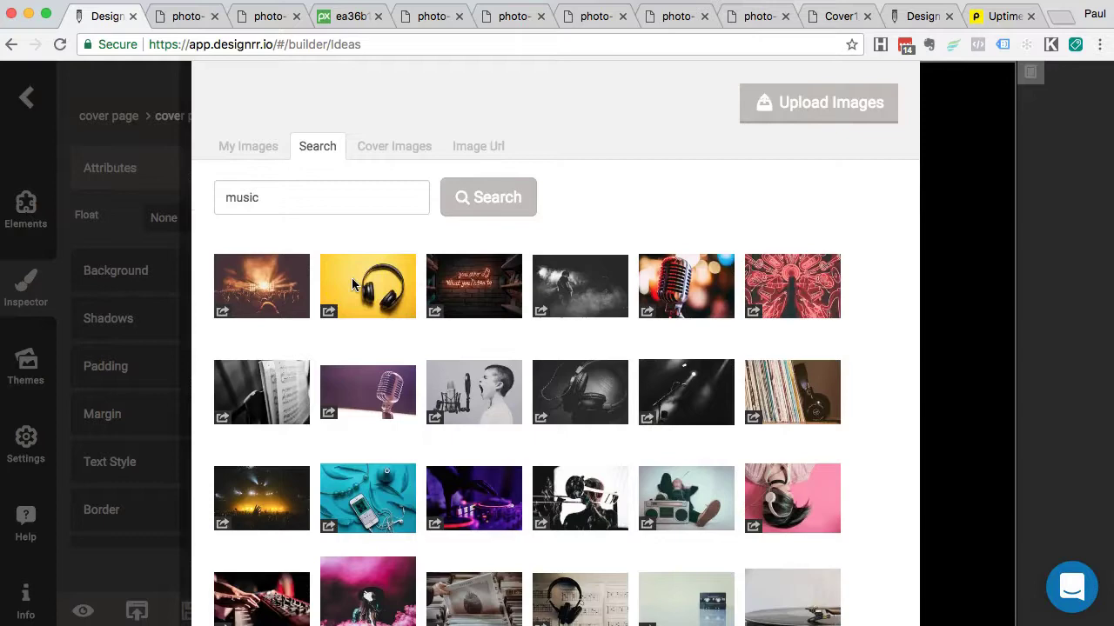
left_click(959, 158)
left_click(791, 248)
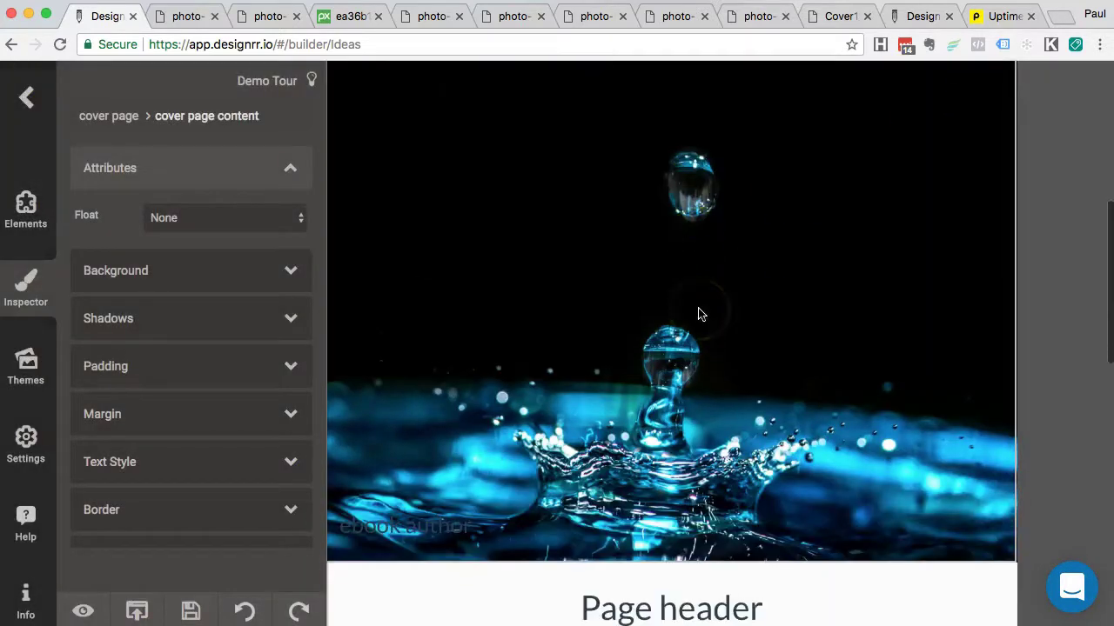
Step: Widen the cover title box to the right and reposition it on the cover
scroll(699, 313, "down", 1)
scroll(557, 344, "up", 3)
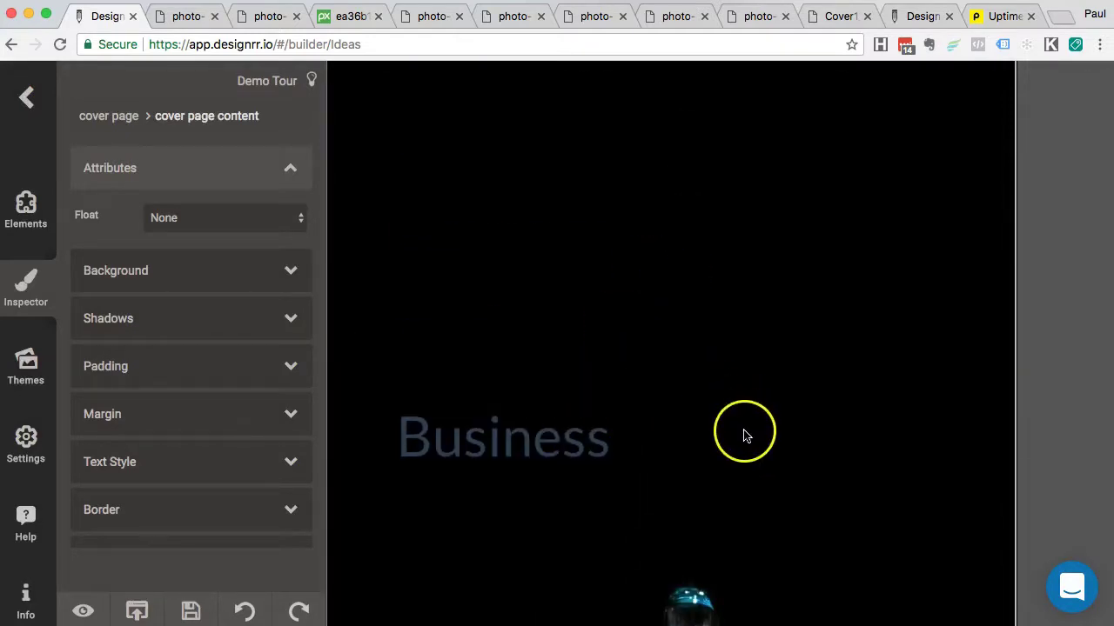
scroll(744, 435, "down", 3)
left_click(595, 432)
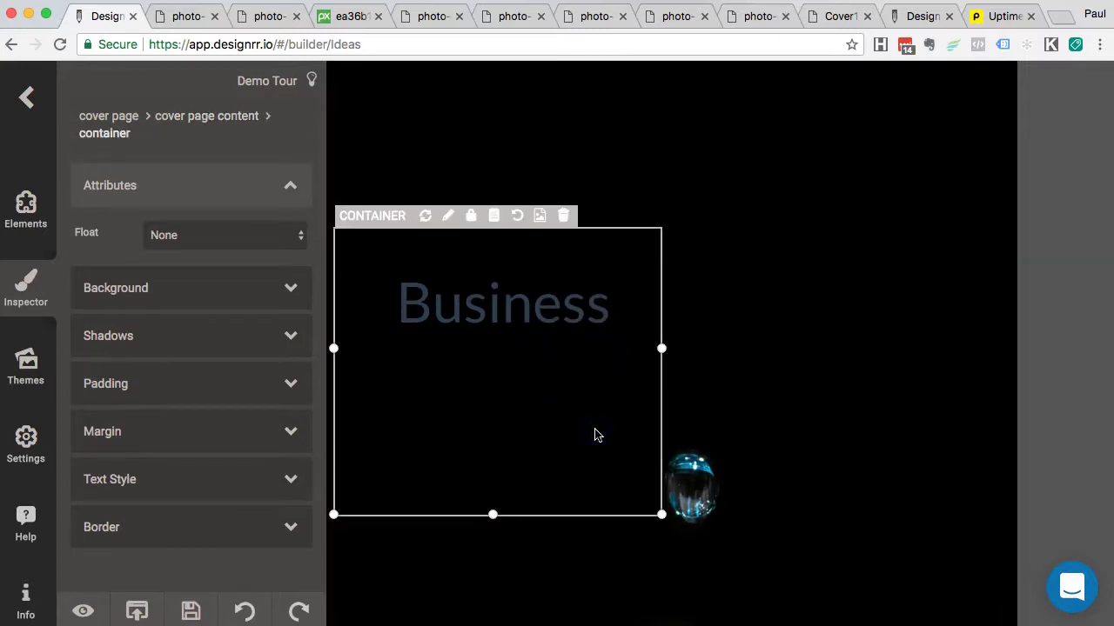
left_click_drag(662, 349, 833, 349)
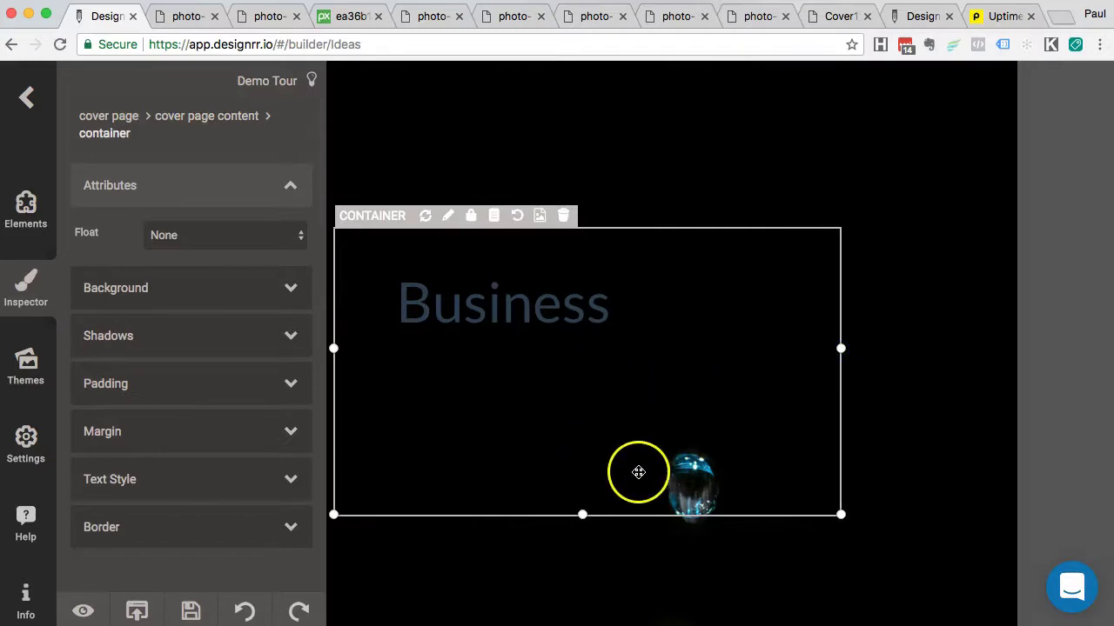
left_click_drag(636, 470, 719, 362)
Step: Change the heading to 'A Drop In The Ocean' in light grey rgb(238, 238, 238)
left_click(629, 214)
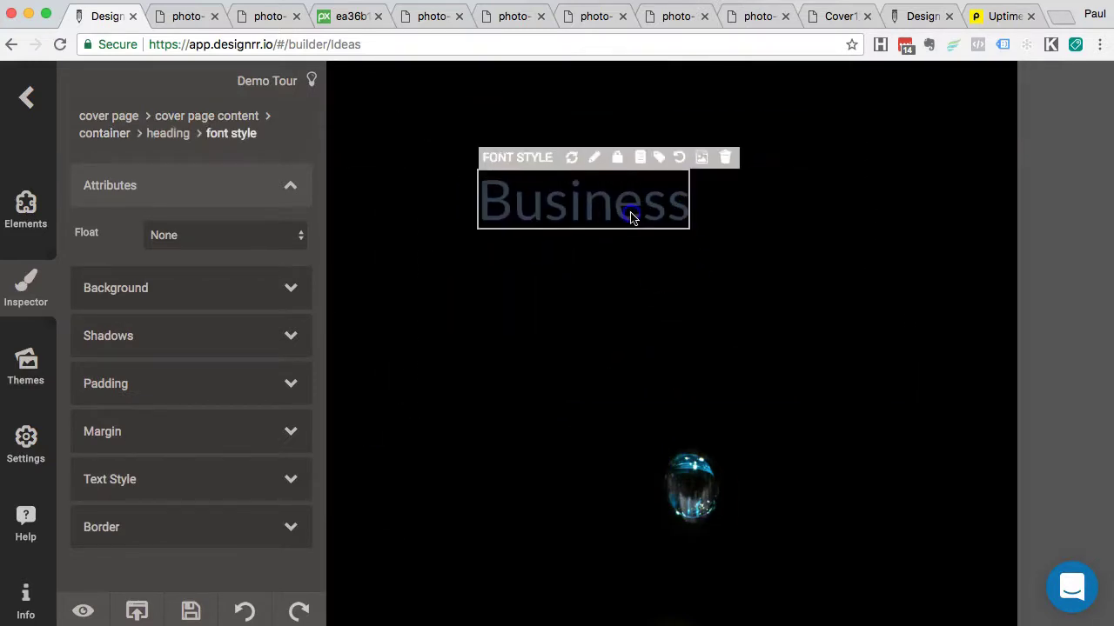
left_click(631, 214)
double_click(581, 207)
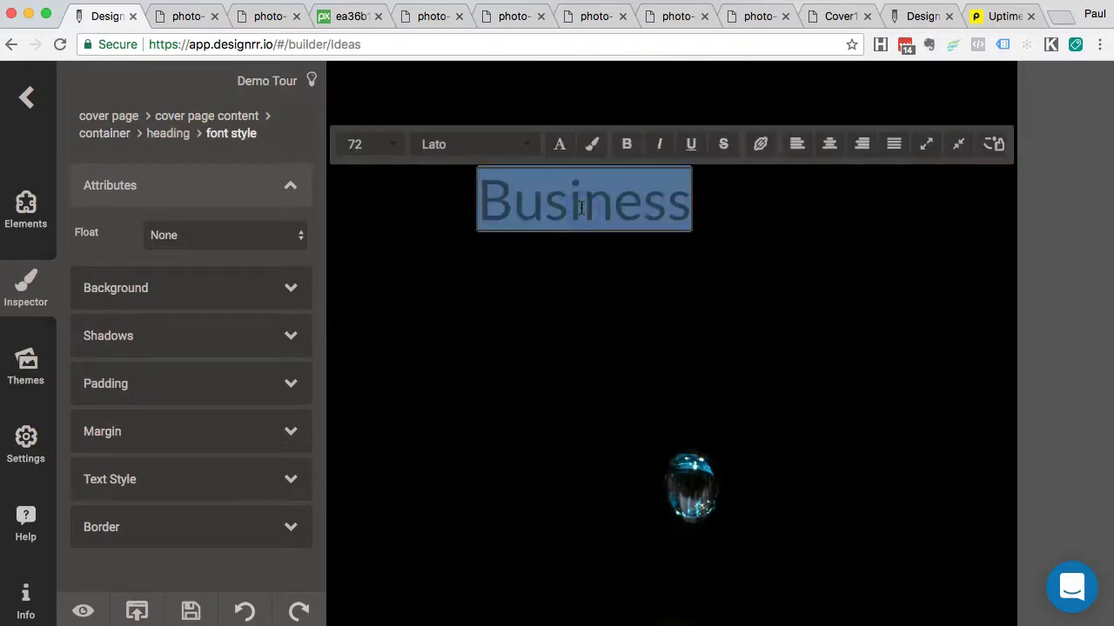
type("A Drop In")
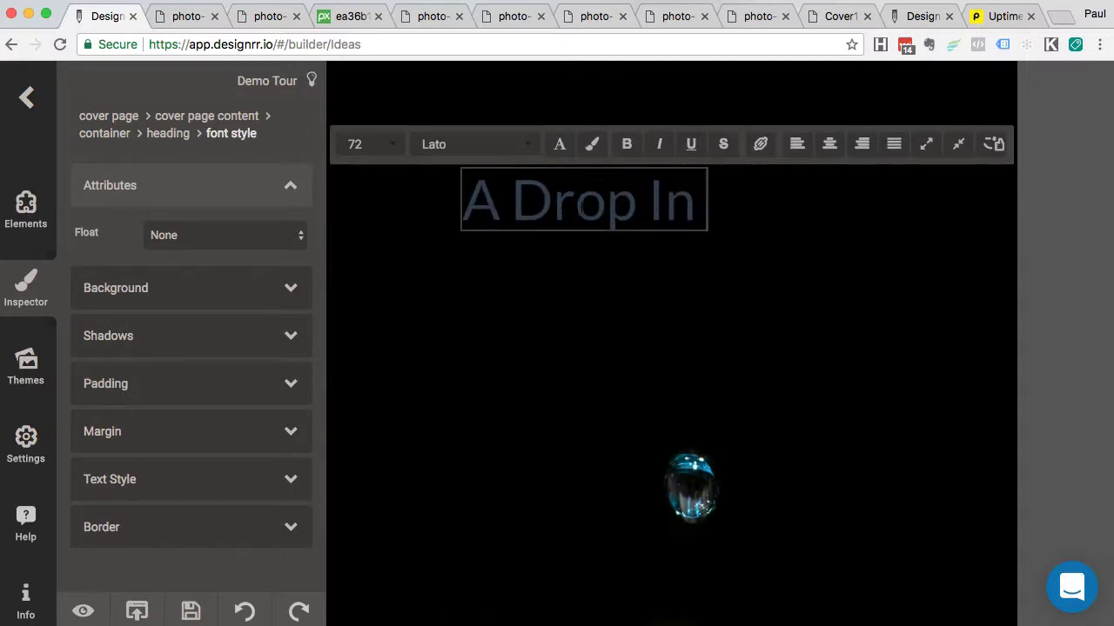
type(" The Oc")
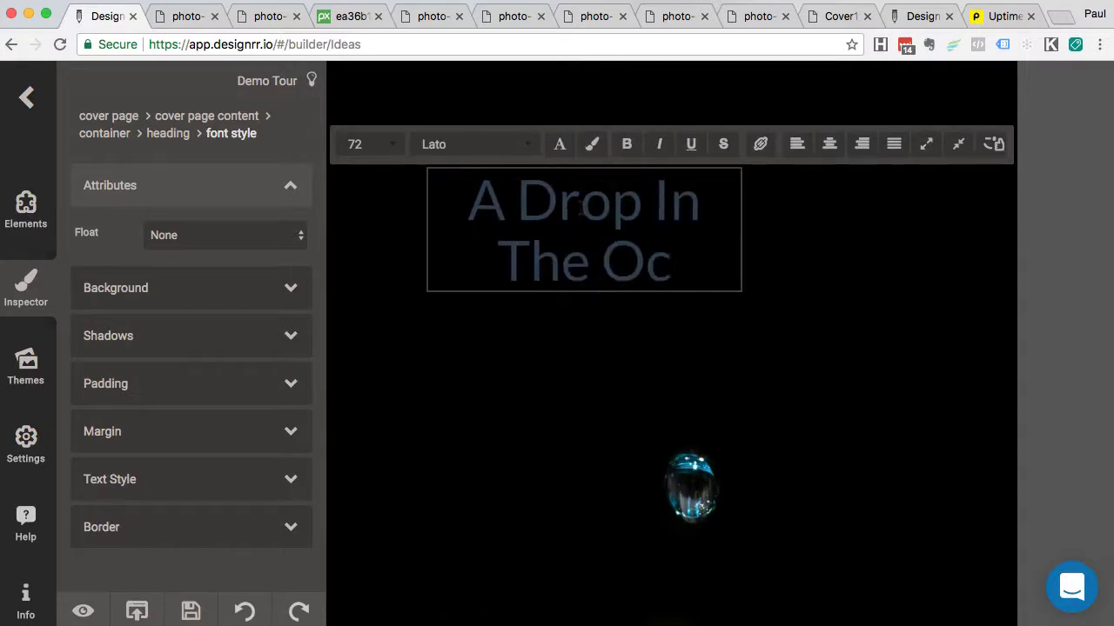
type("ean")
triple_click(581, 206)
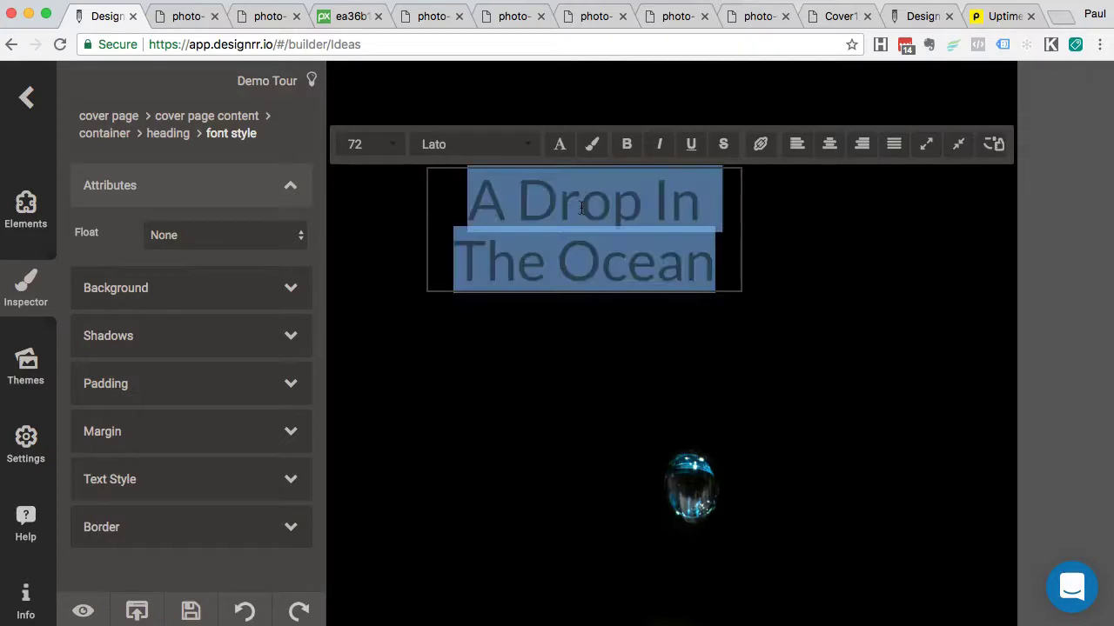
left_click(561, 146)
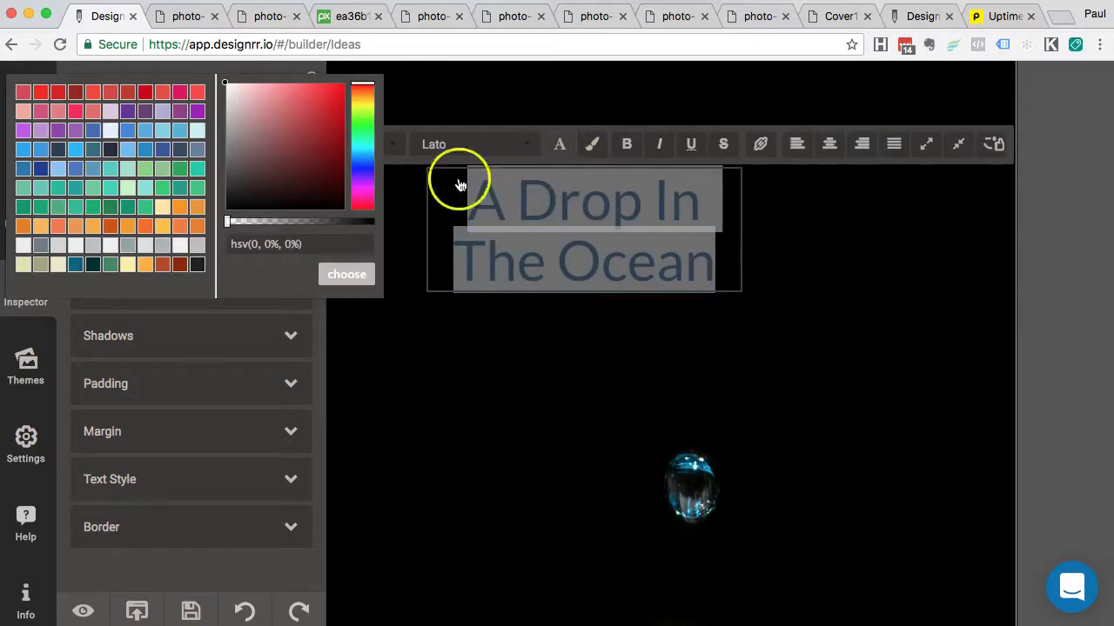
left_click(76, 246)
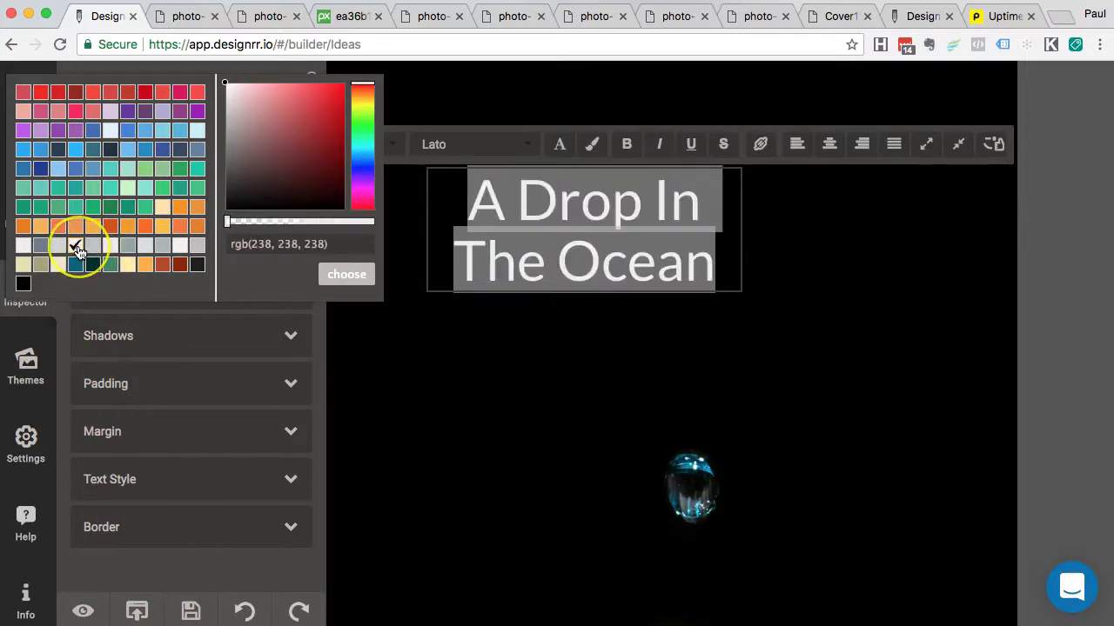
left_click(348, 277)
Step: Shorten the title box from the bottom and right-align 'A Drop In The Ocean'
left_click(475, 359)
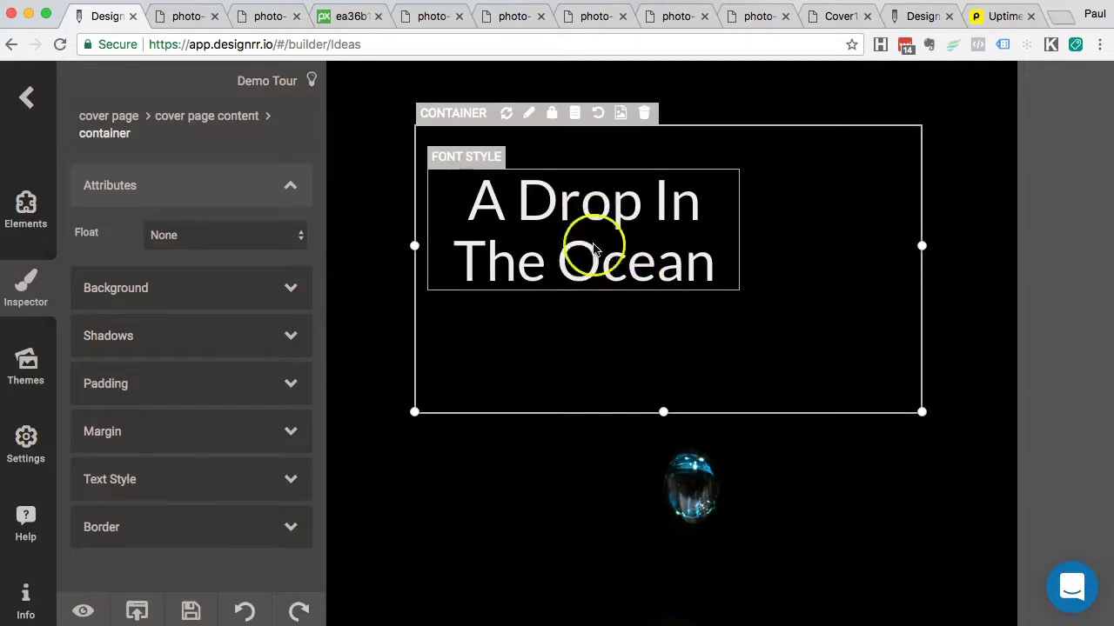
left_click(746, 293)
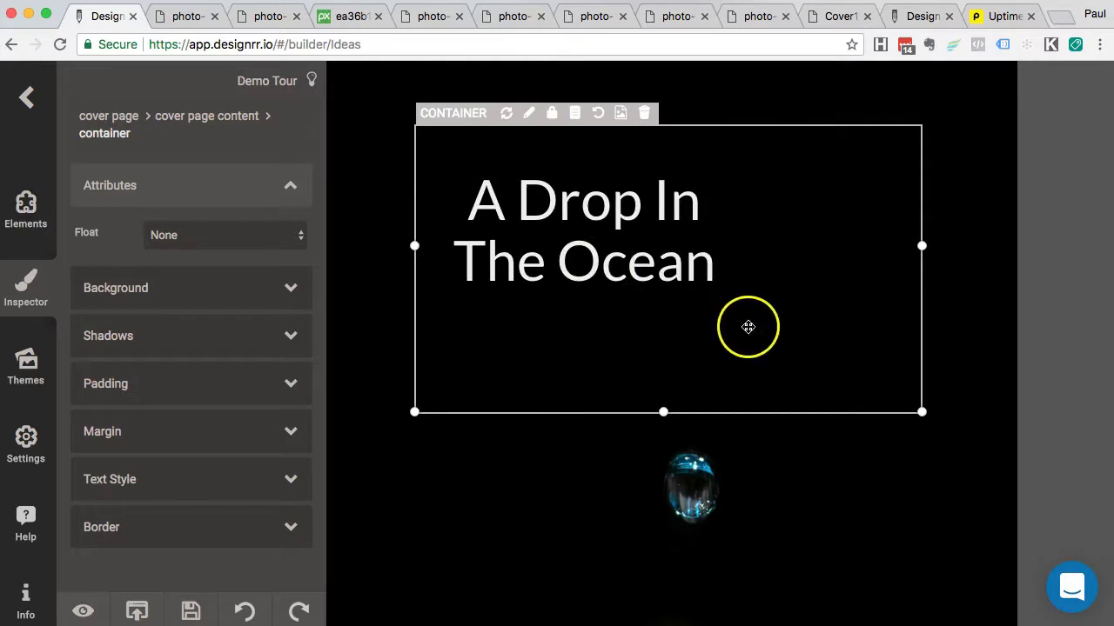
left_click_drag(663, 412, 661, 342)
left_click(648, 257)
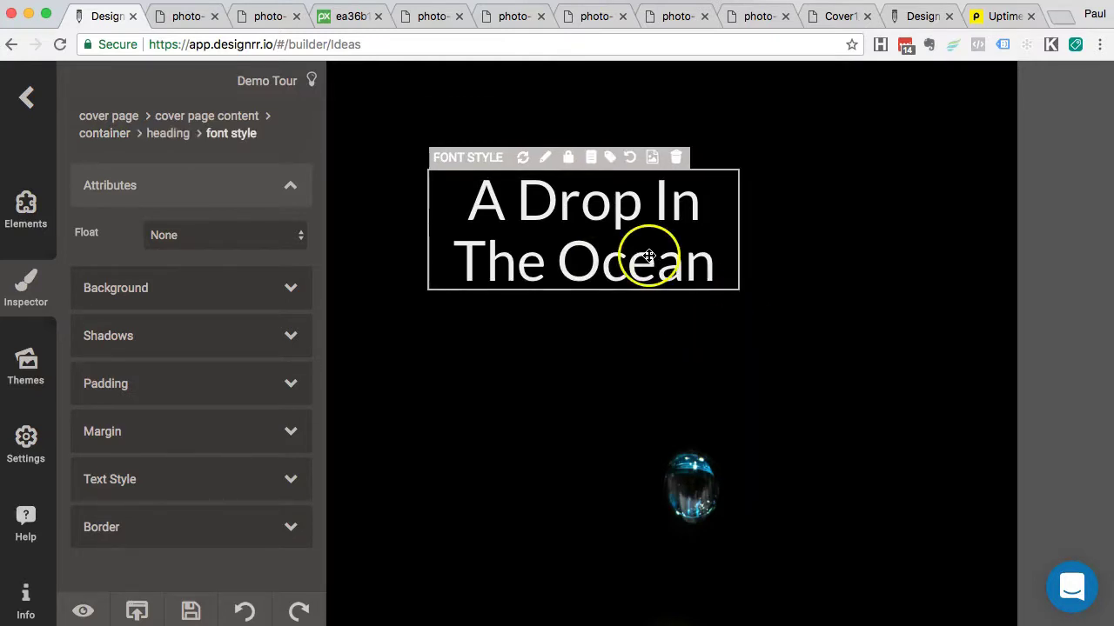
left_click(648, 257)
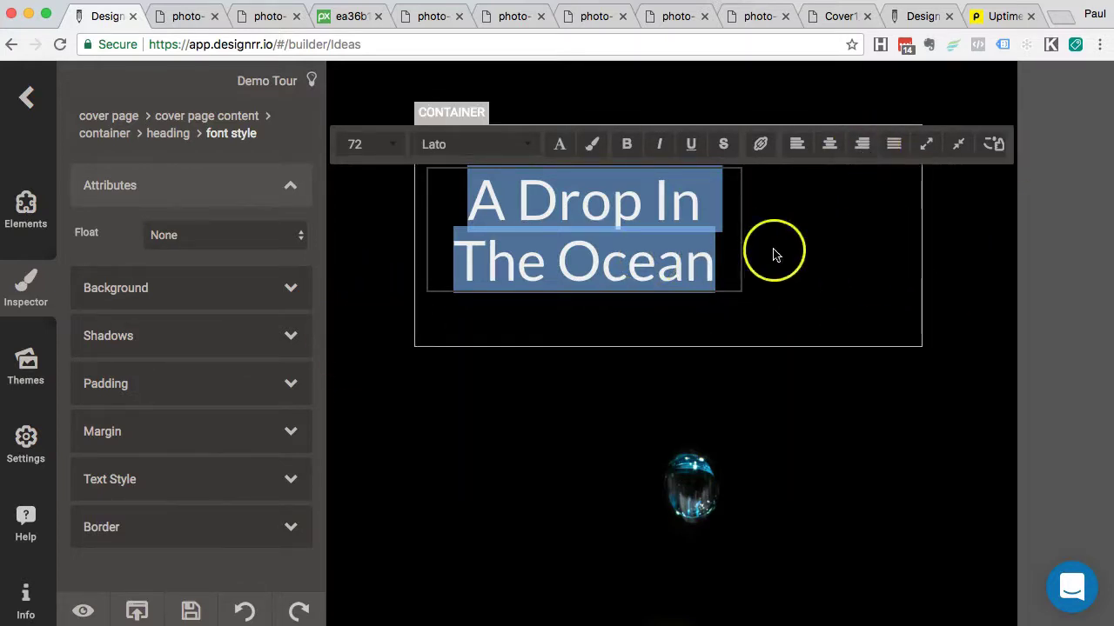
left_click(865, 150)
Step: Narrow the title box and shift it toward the cover's right edge
left_click(837, 297)
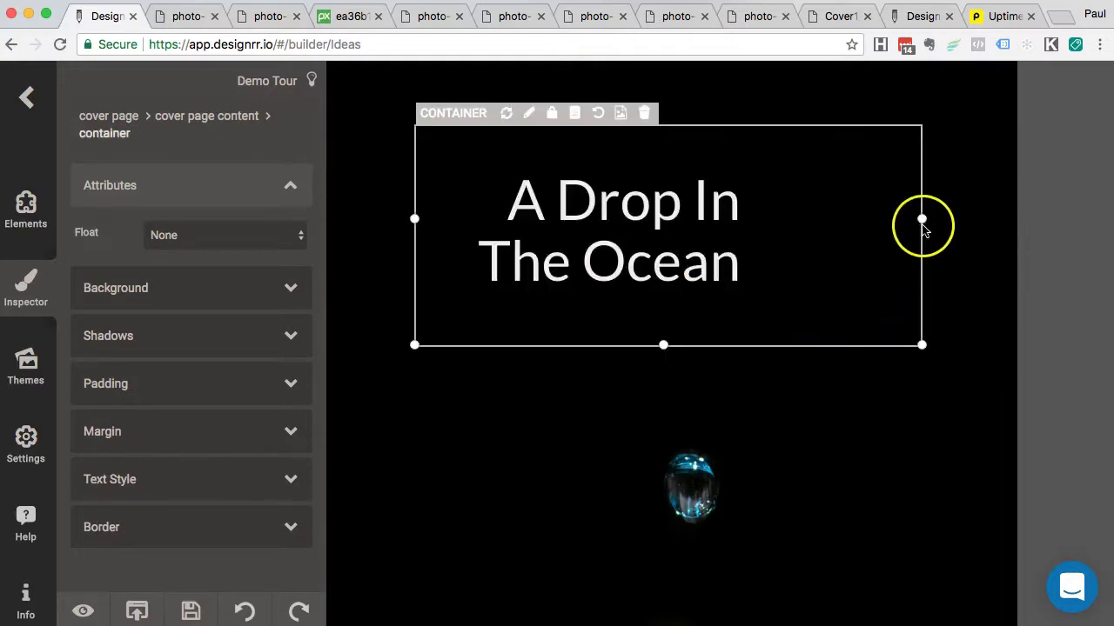
left_click_drag(923, 219, 823, 219)
left_click_drag(791, 278, 1007, 258)
left_click(875, 413)
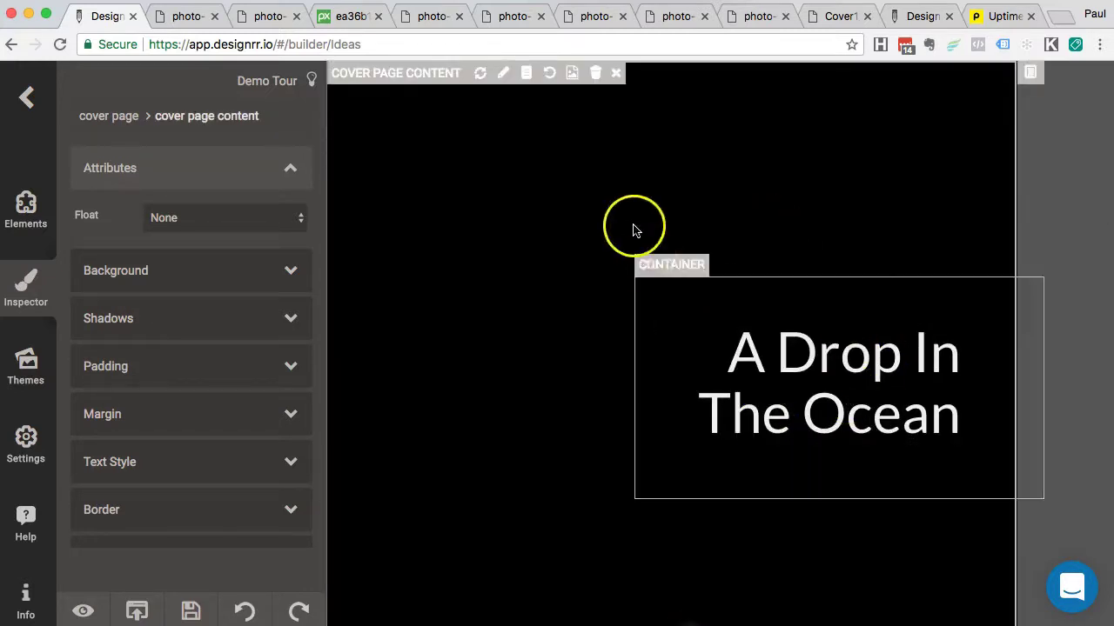
scroll(632, 221, "down", 10)
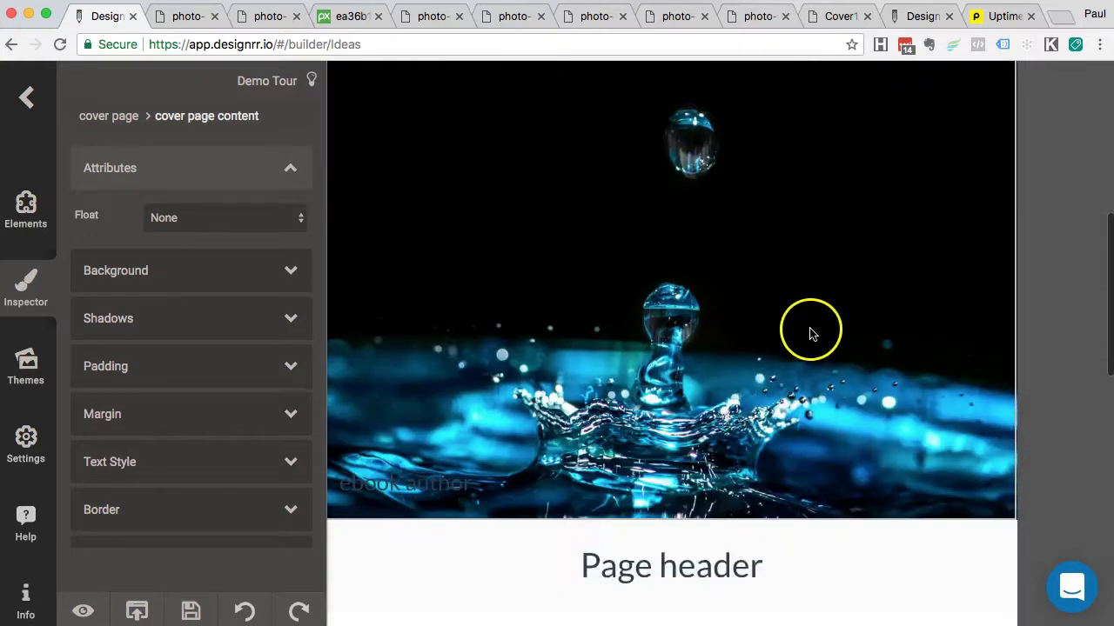
Step: Colour the cover footer's author name light grey, rgb(236, 240, 241)
left_click(609, 374)
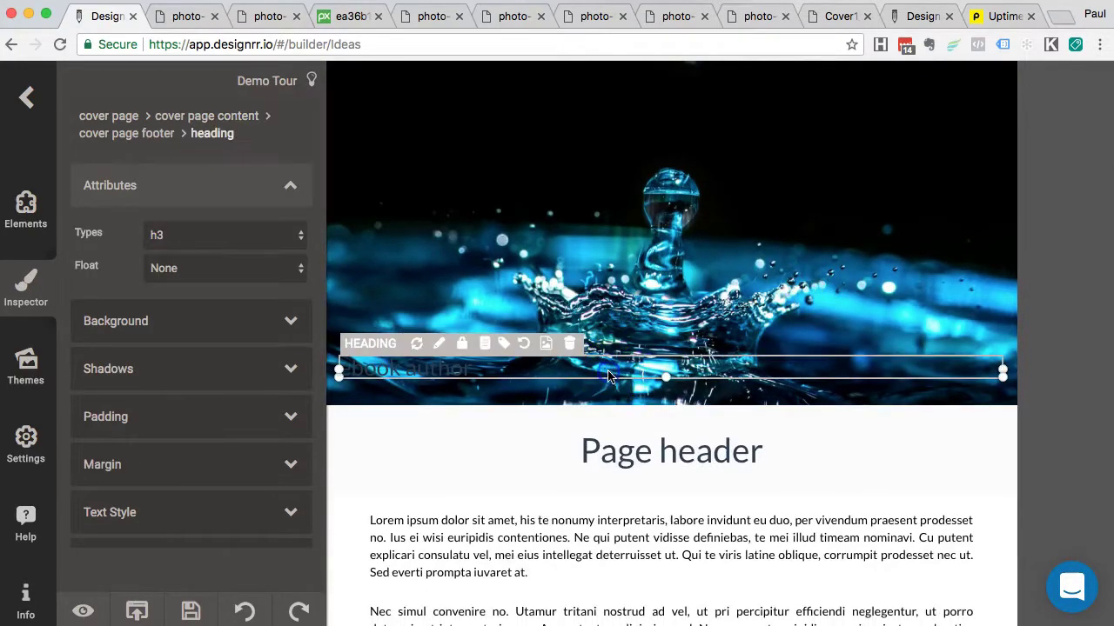
double_click(609, 374)
triple_click(609, 374)
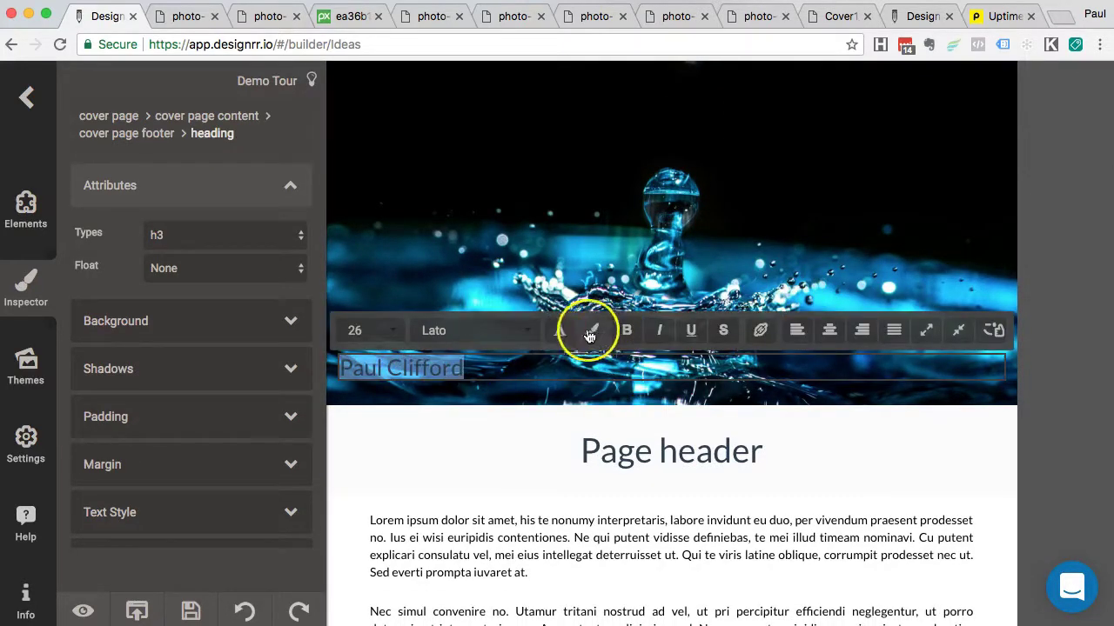
left_click(562, 331)
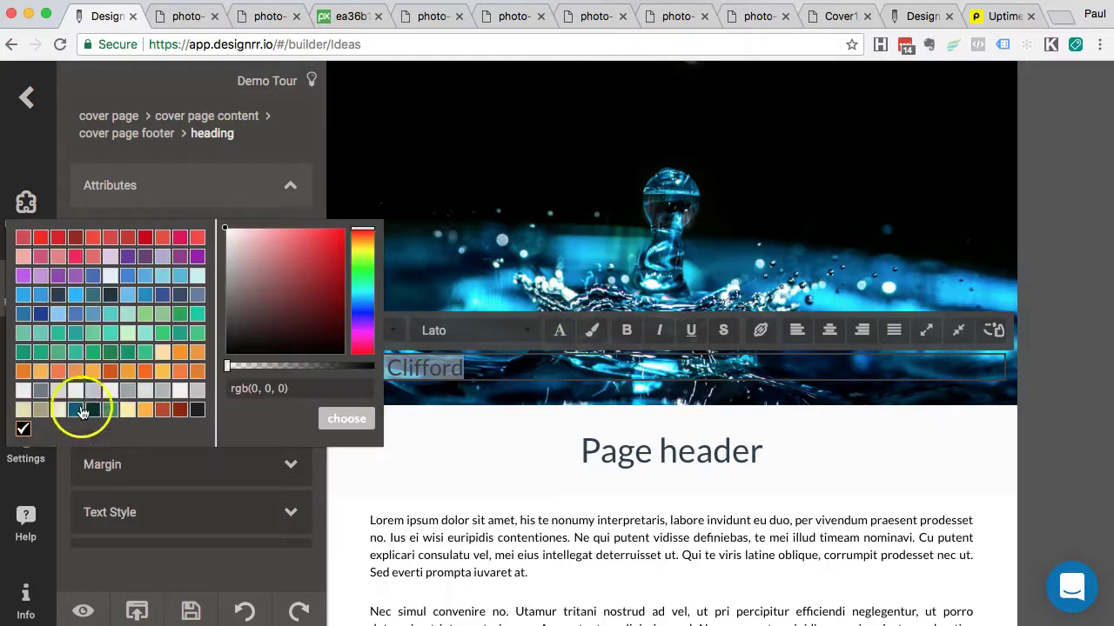
left_click(110, 391)
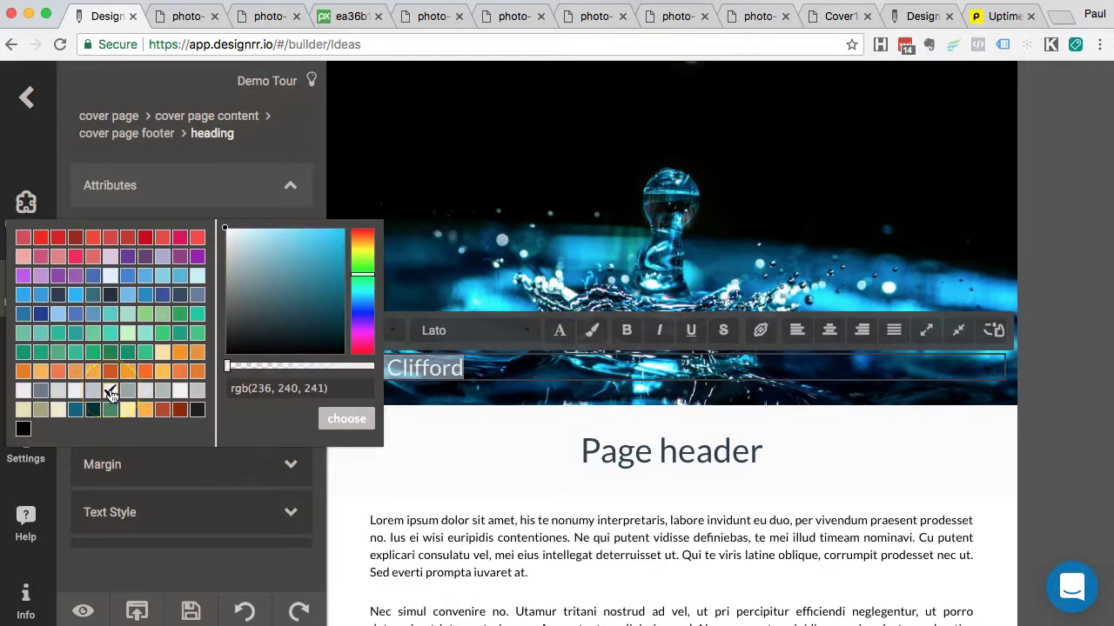
left_click(339, 418)
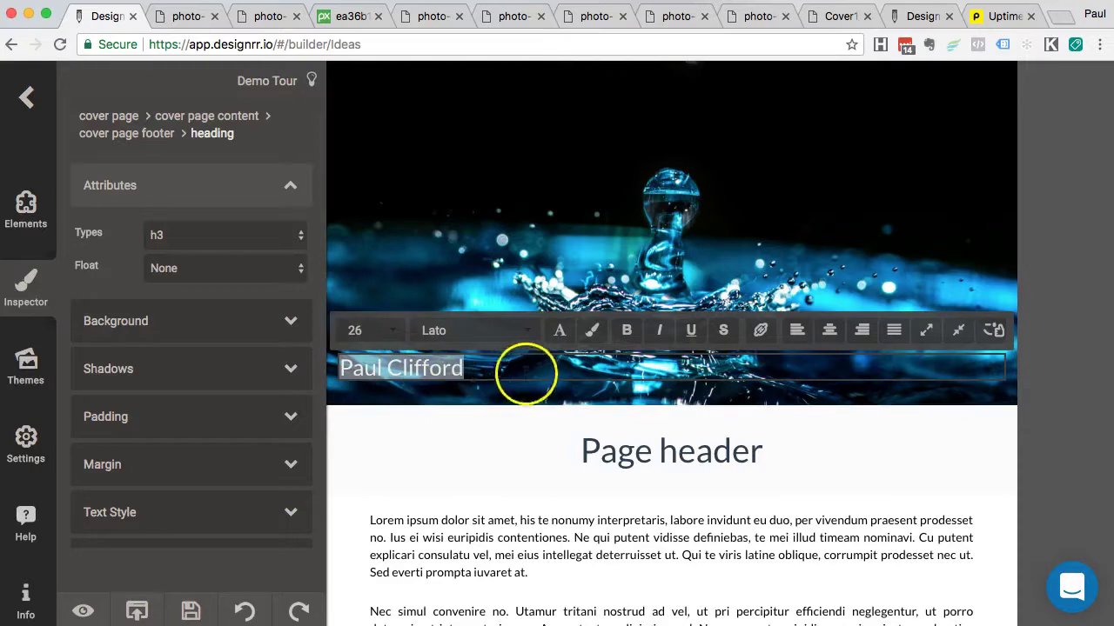
left_click(491, 374)
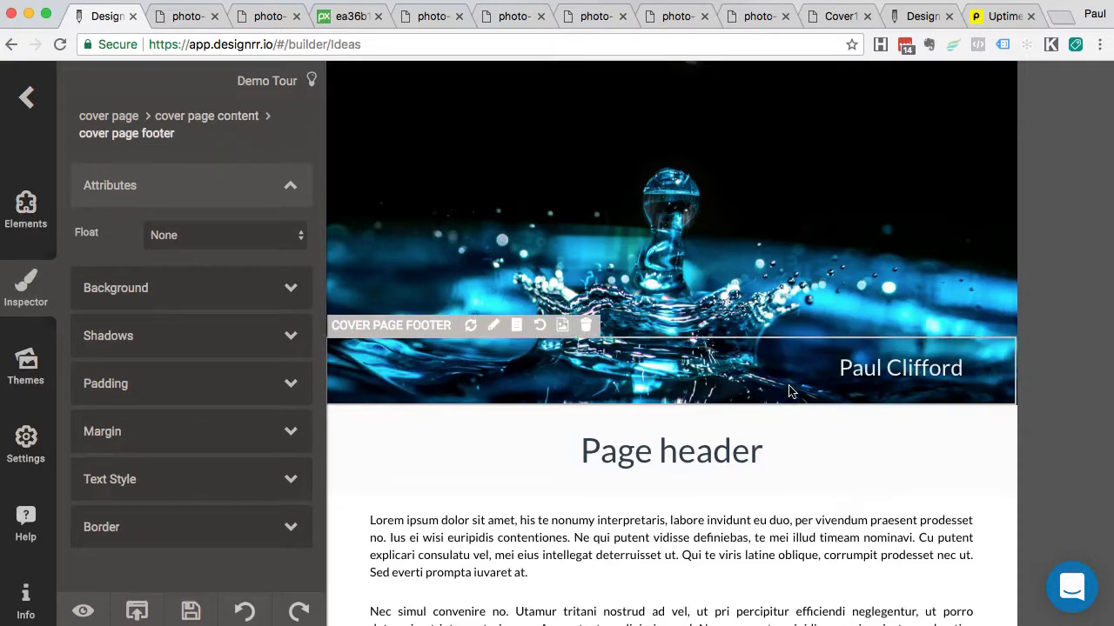
Step: Reselect the author name heading in the cover footer
scroll(964, 308, "up", 3)
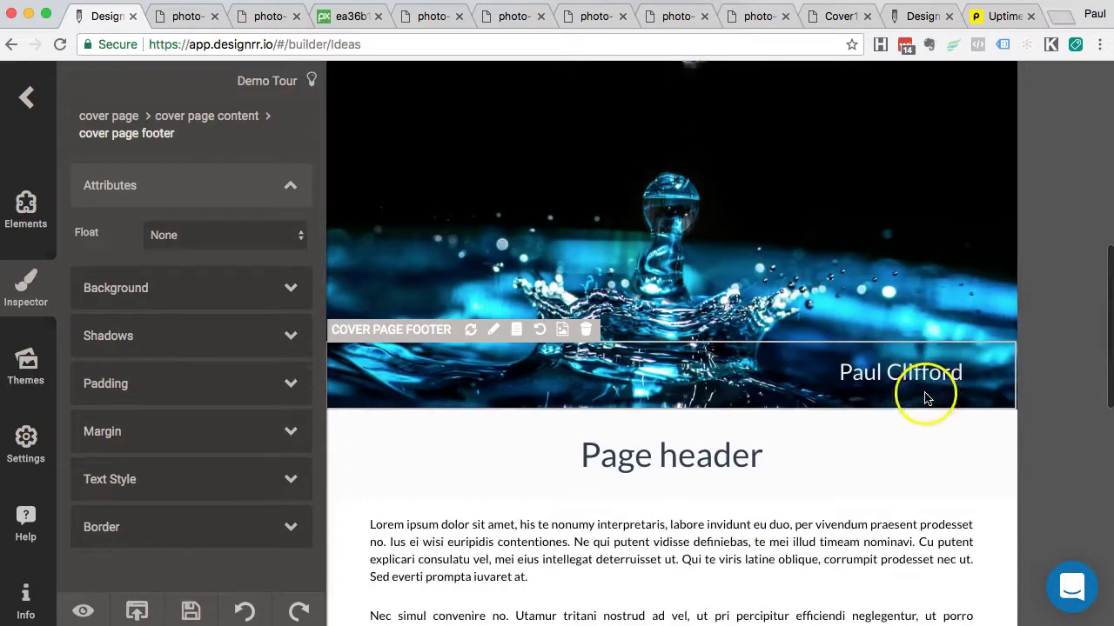
left_click(857, 364)
left_click(827, 365)
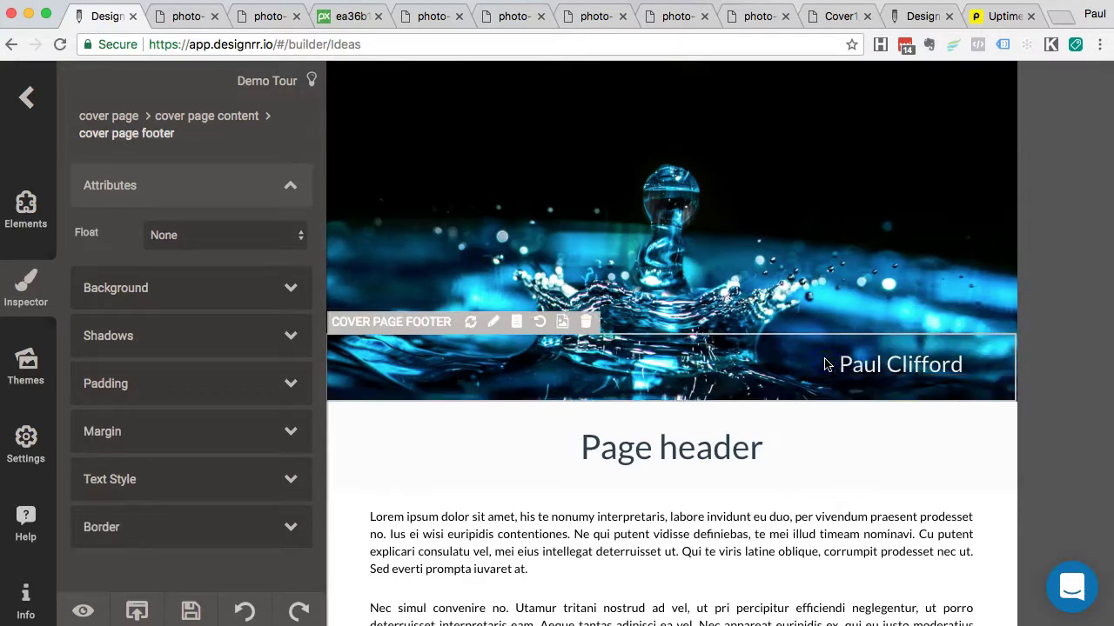
left_click(858, 366)
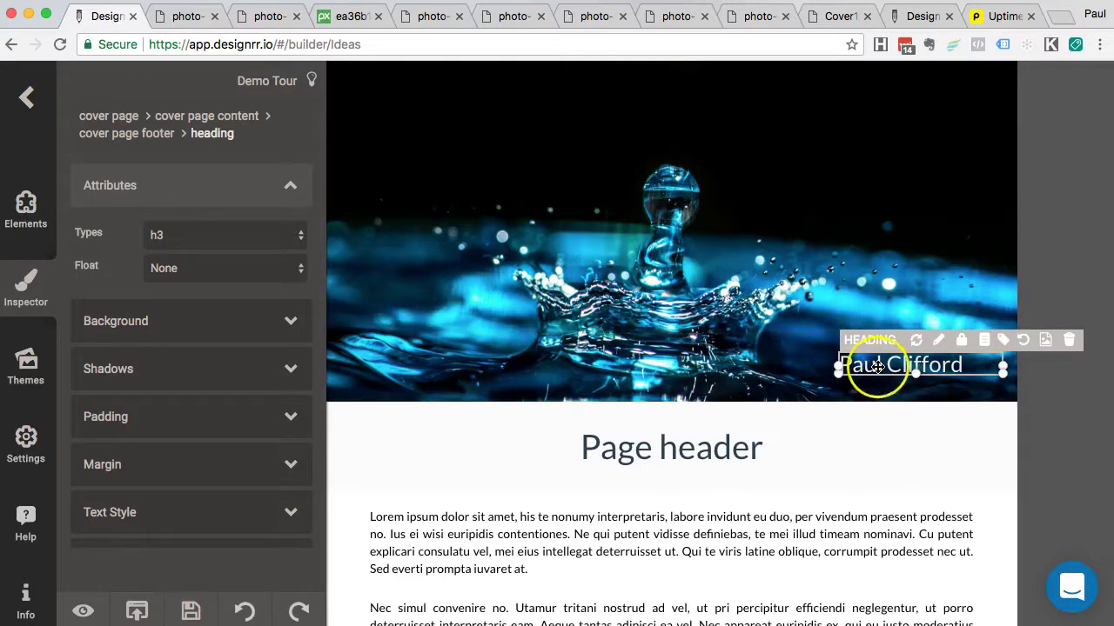
Step: Set the author name heading's background to near-black rgb(30, 30, 32)
left_click(291, 321)
left_click(87, 326)
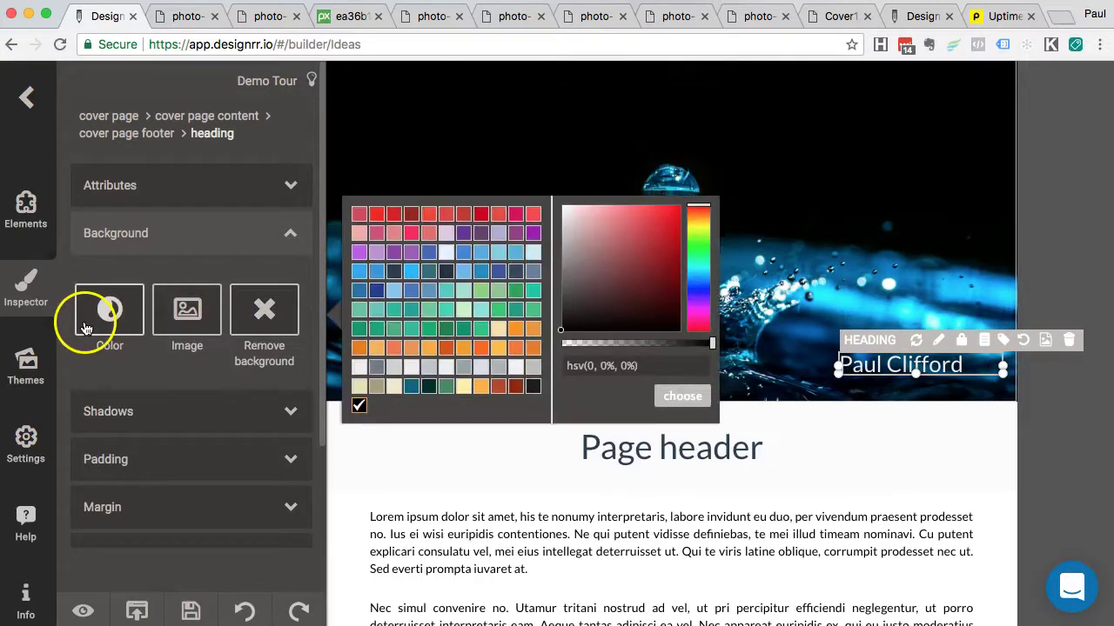
left_click(374, 370)
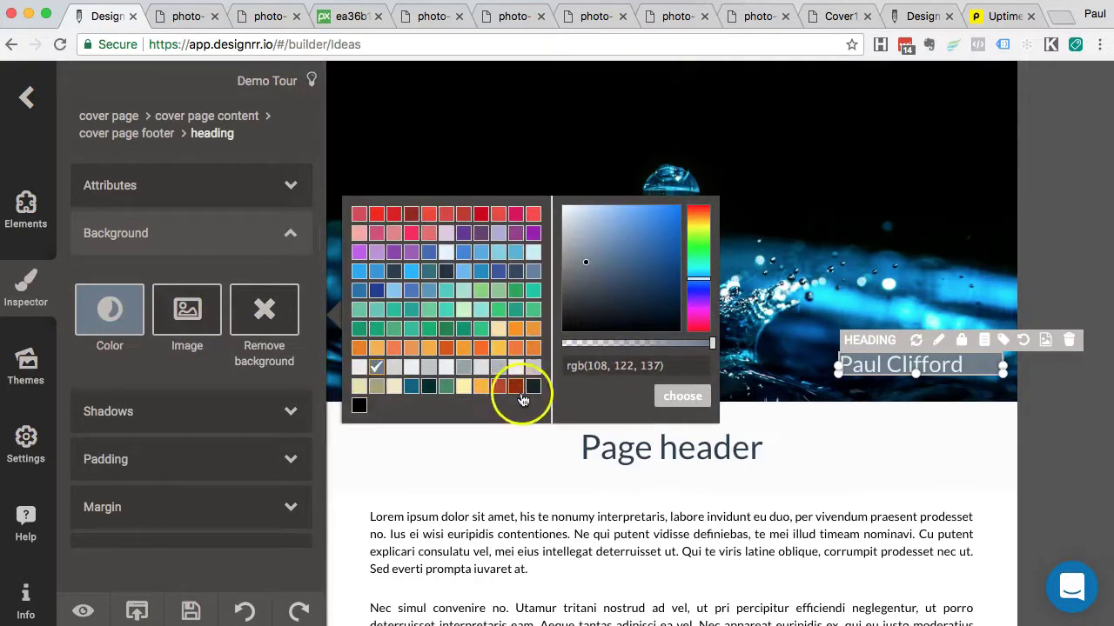
left_click(534, 388)
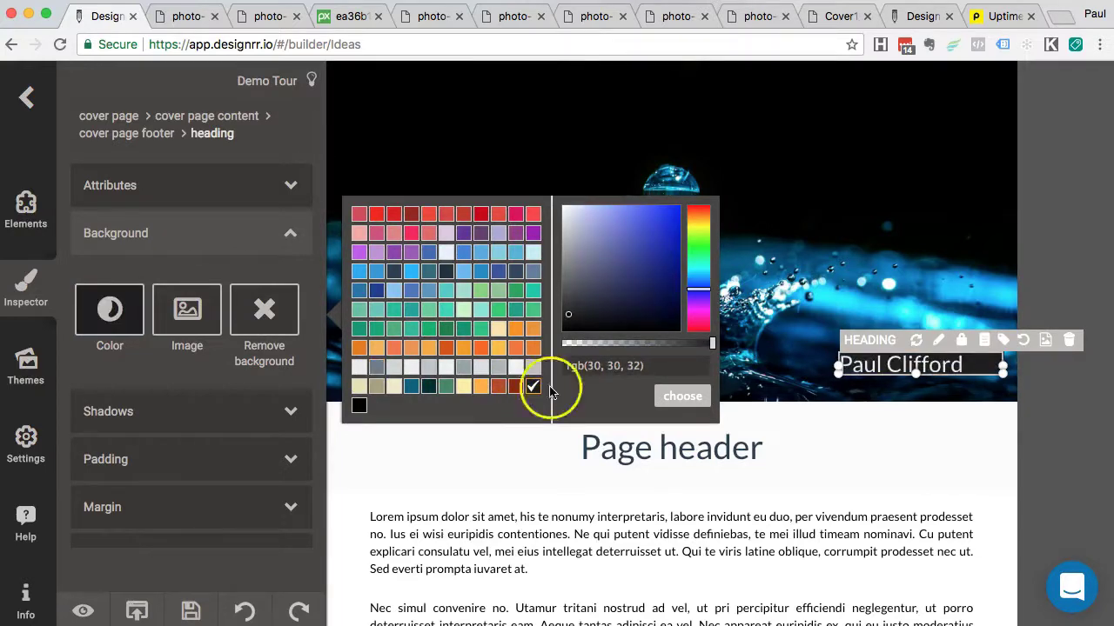
left_click(684, 396)
left_click(920, 392)
scroll(780, 508, "down", 3)
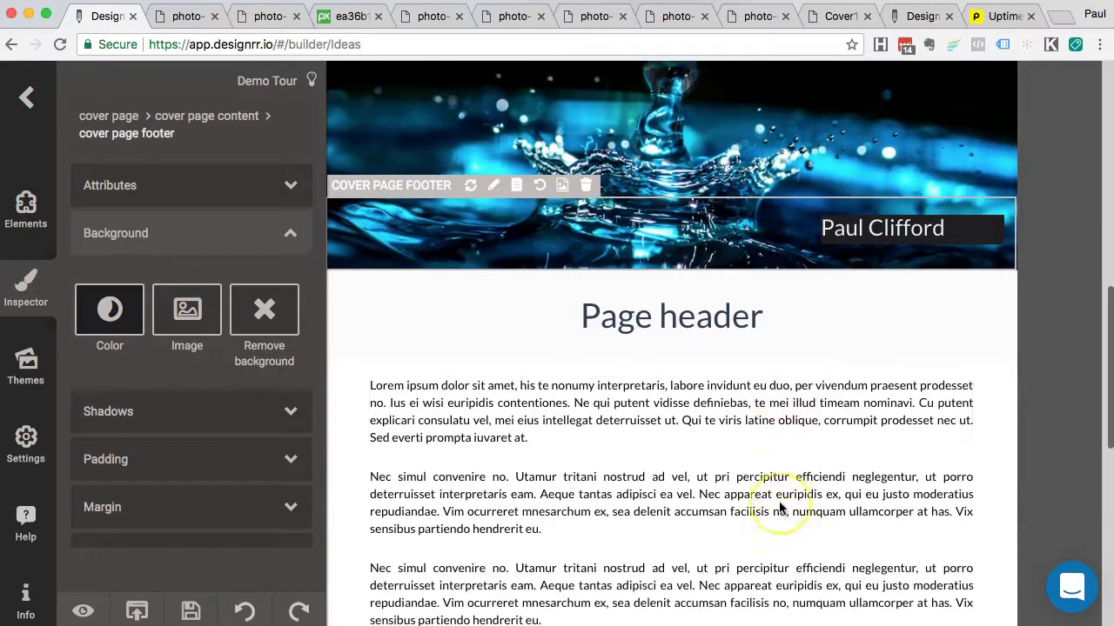
Step: Insert a Typography heading between the body paragraphs and retitle it 'Chapter 1'
scroll(779, 508, "down", 1)
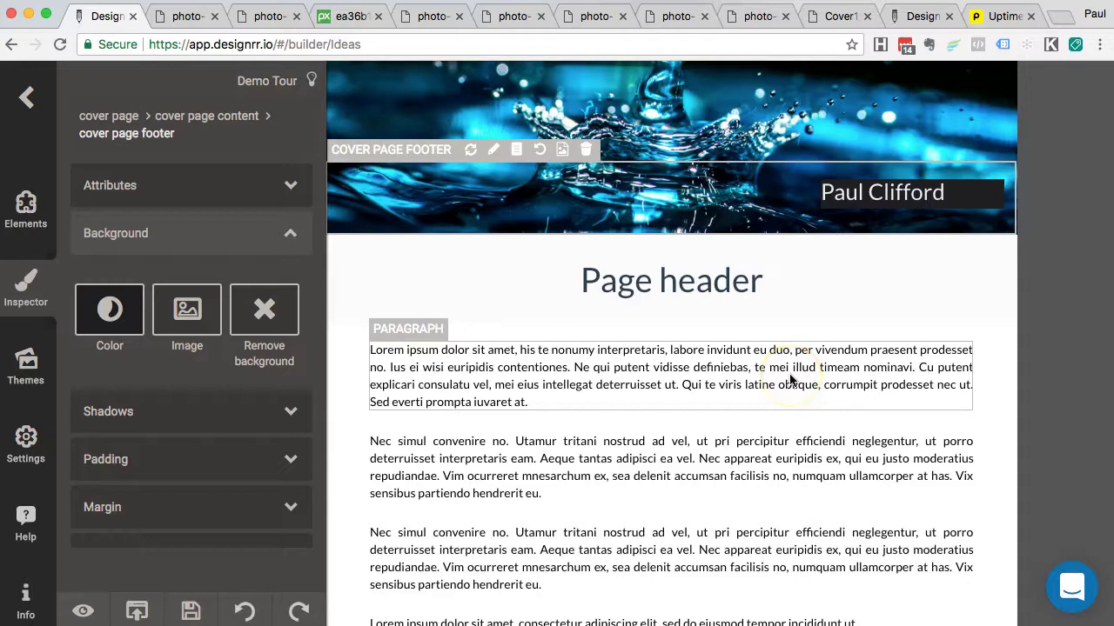
scroll(771, 391, "down", 2)
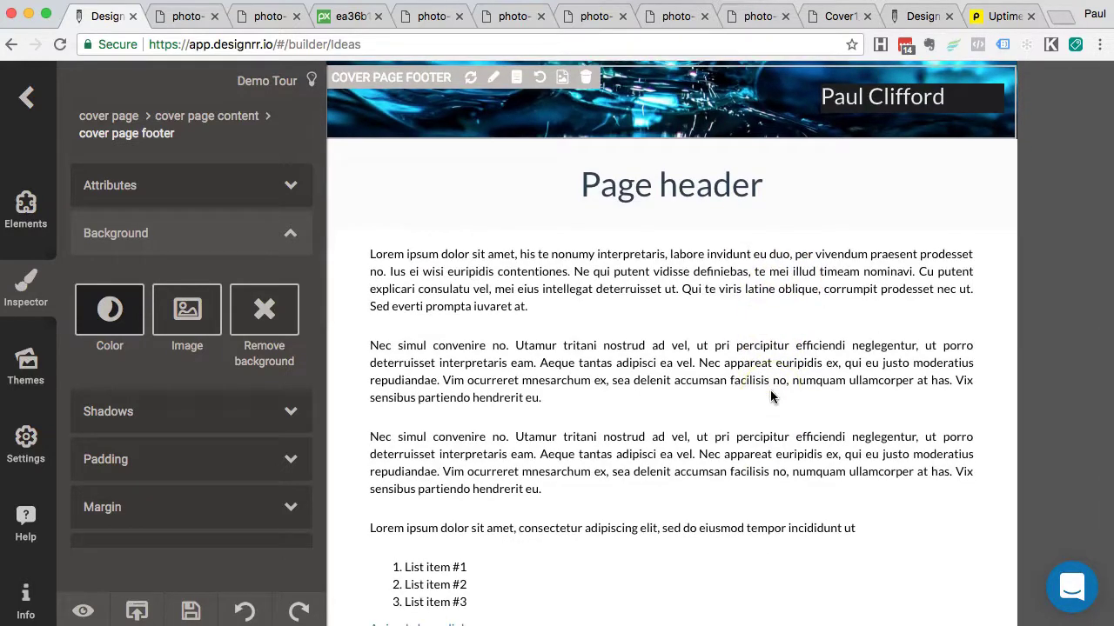
scroll(792, 313, "down", 2)
scroll(801, 311, "up", 2)
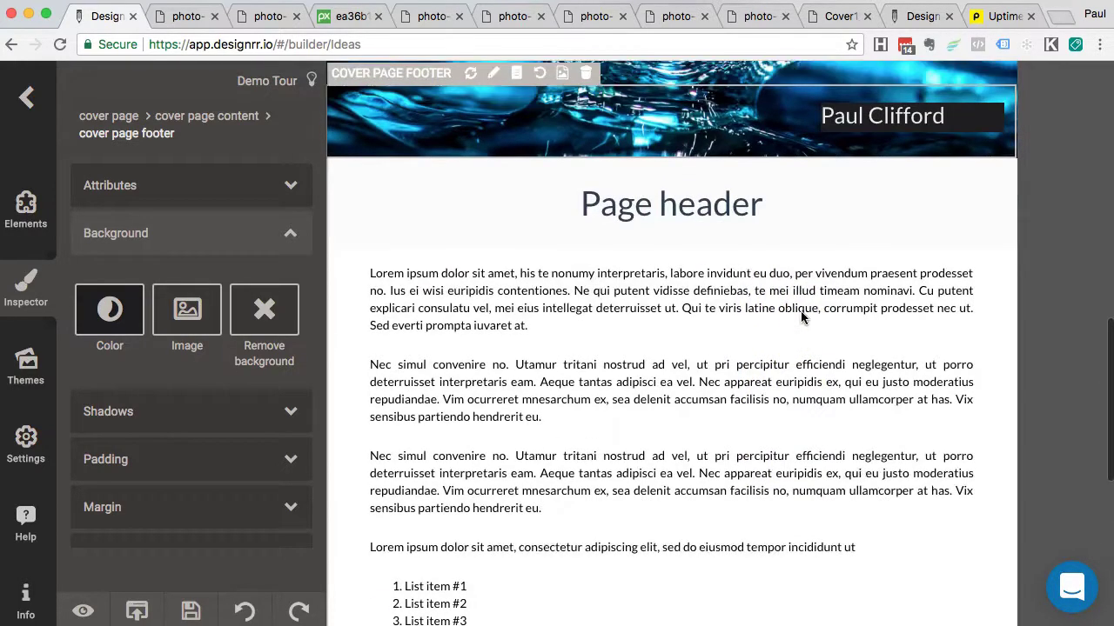
left_click(801, 310)
scroll(552, 473, "down", 3)
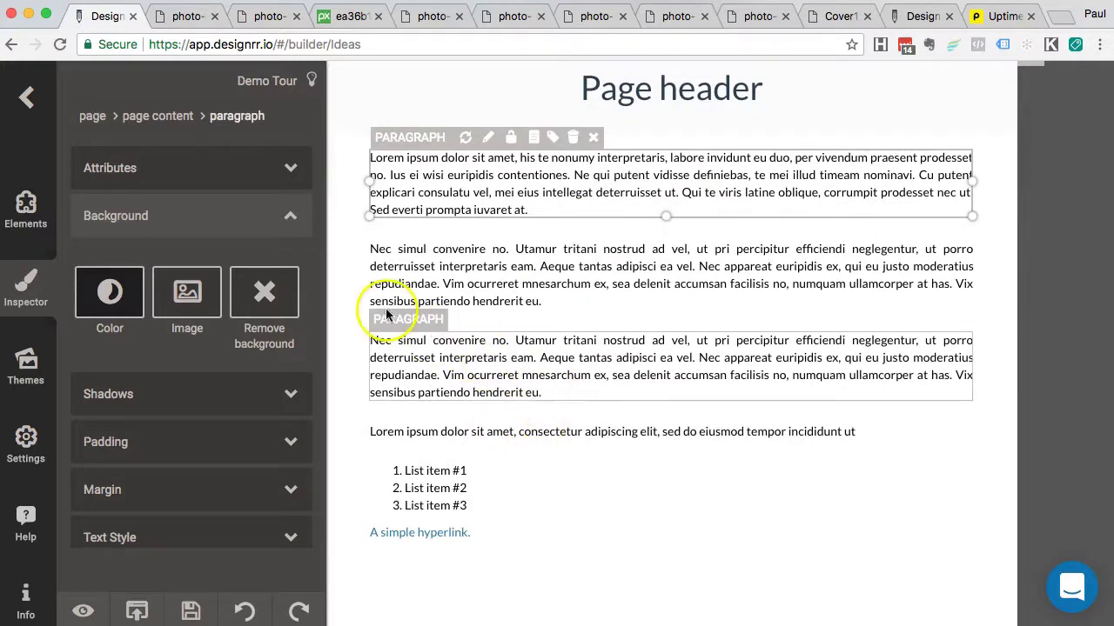
left_click(27, 202)
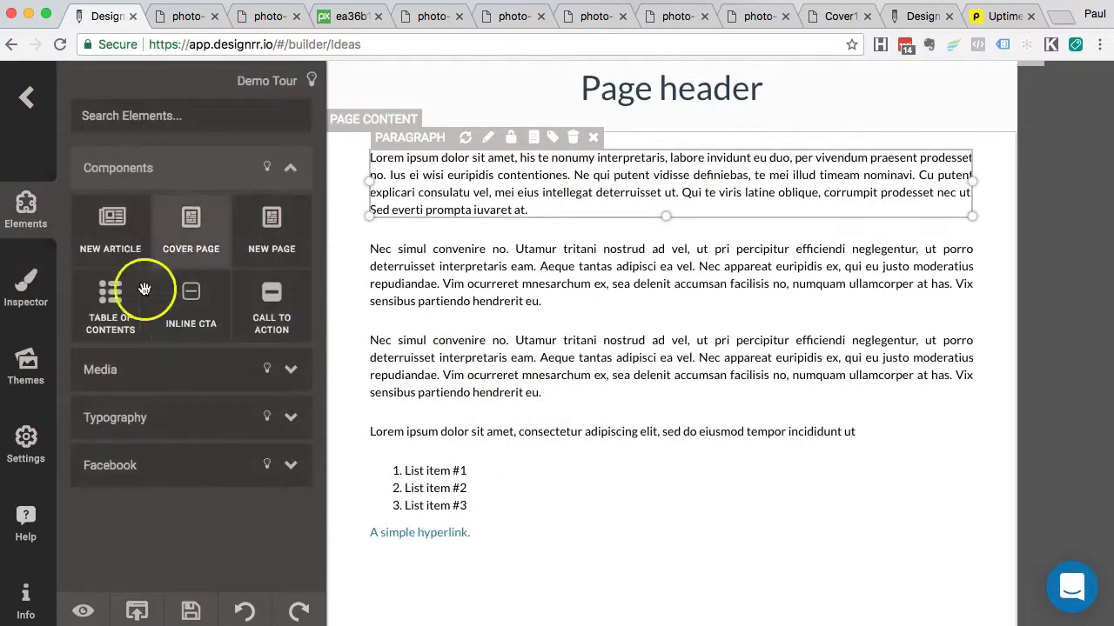
left_click(141, 415)
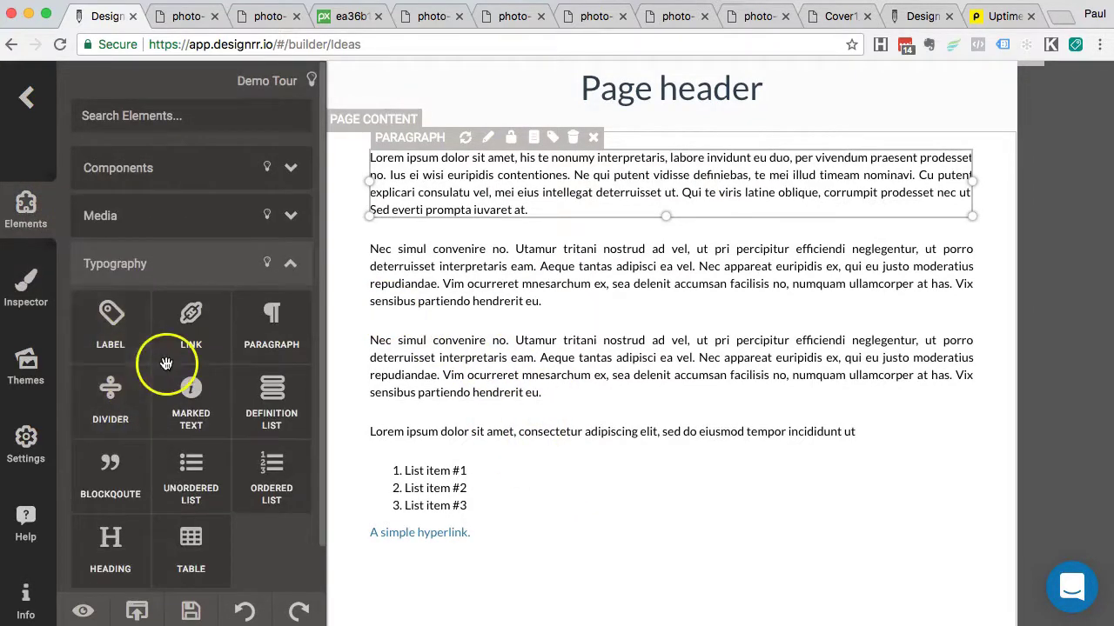
left_click(128, 552)
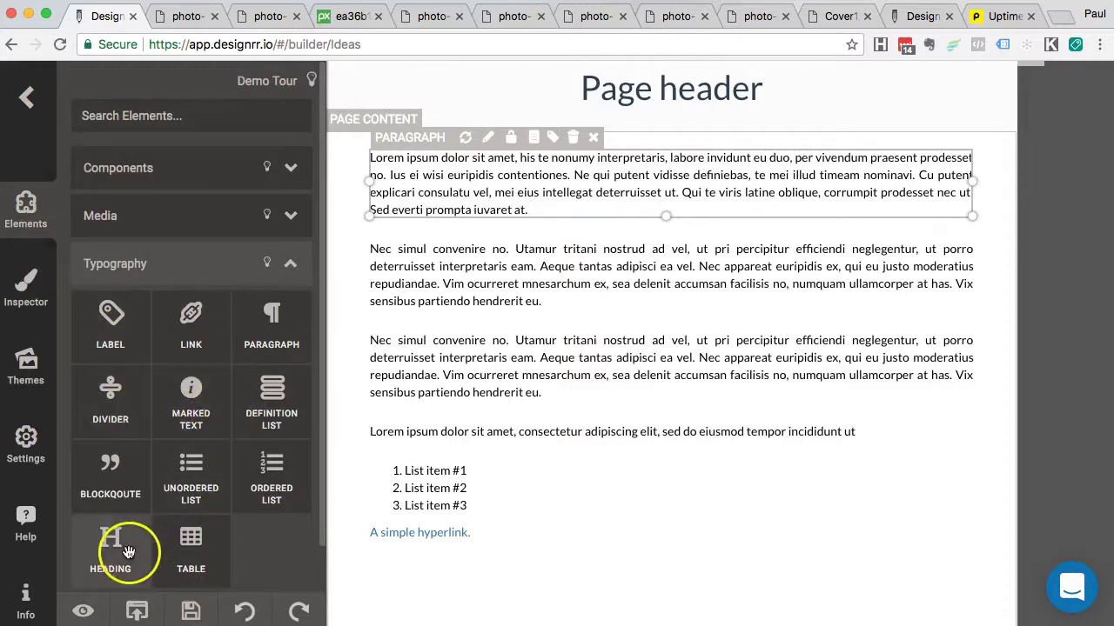
left_click_drag(452, 406, 504, 323)
left_click(430, 348)
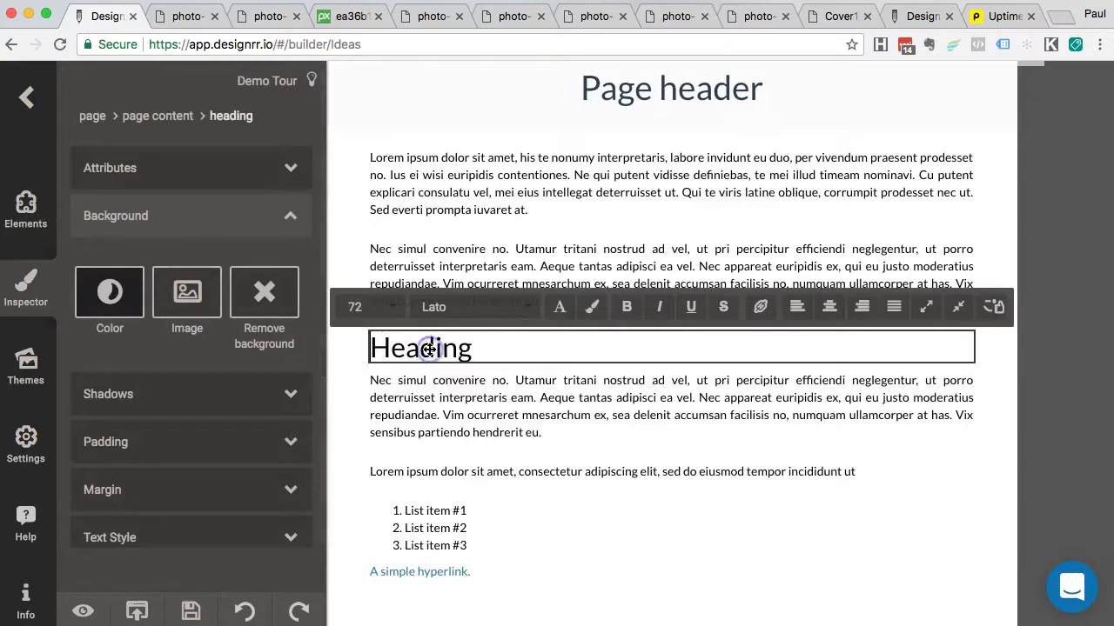
double_click(430, 348)
type("Chapter 1")
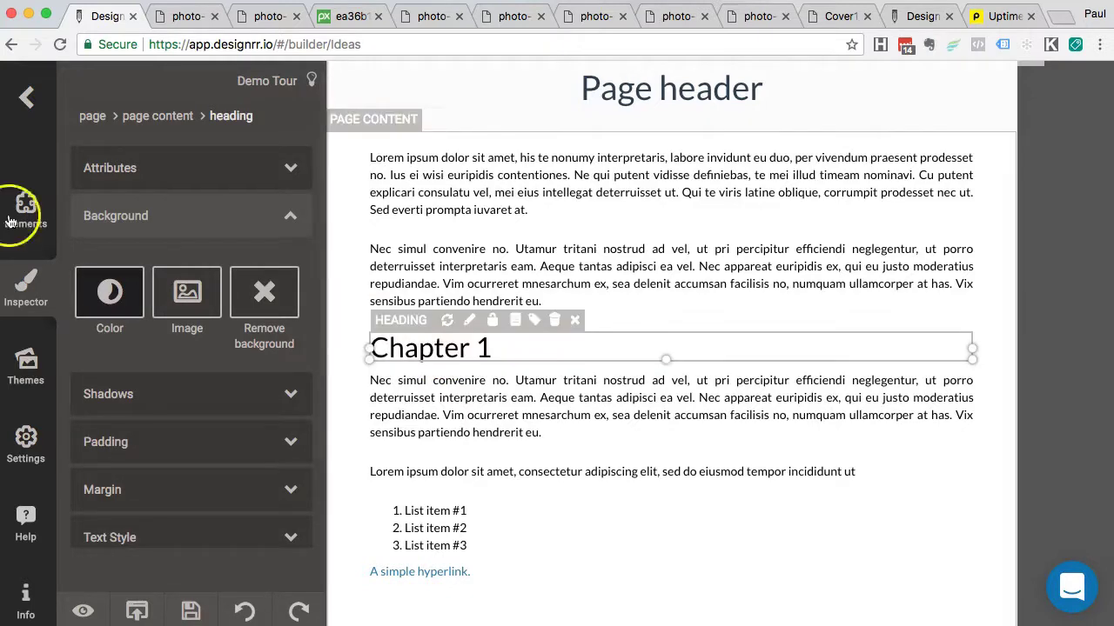
Step: Add a second heading after the Chapter 1 paragraph and right-align both chapter headings
left_click(25, 212)
left_click_drag(114, 546, 534, 377)
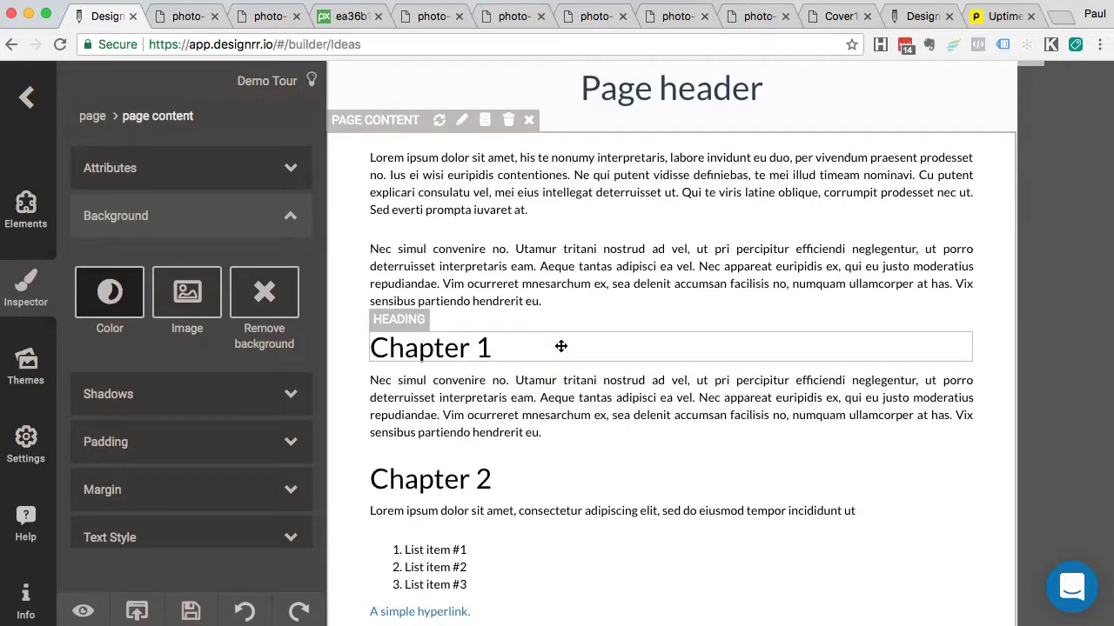
left_click(561, 347)
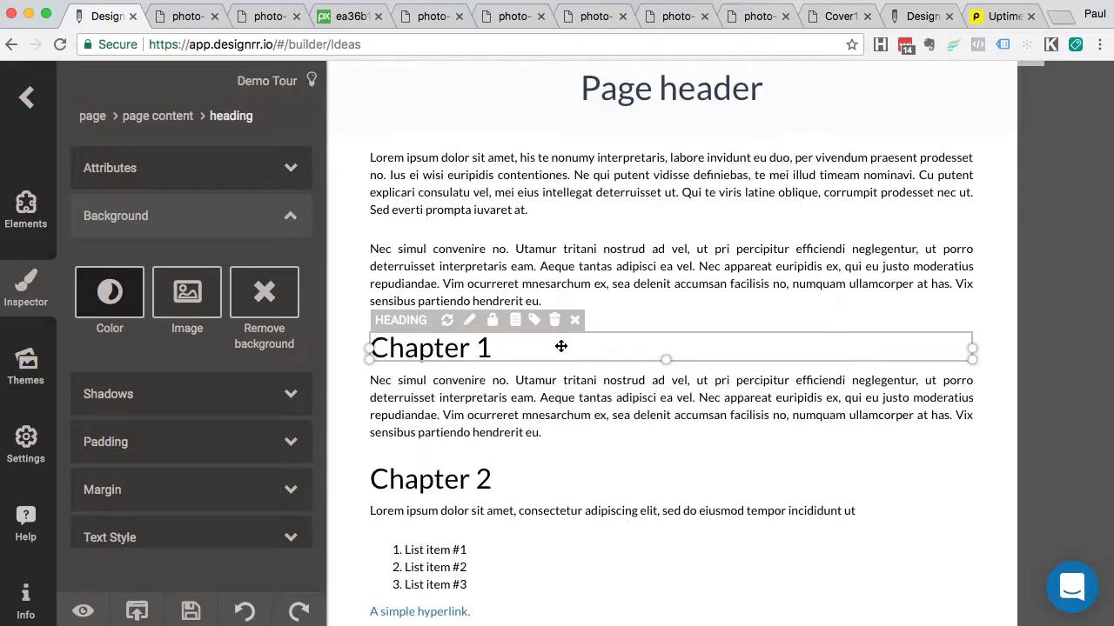
left_click(469, 320)
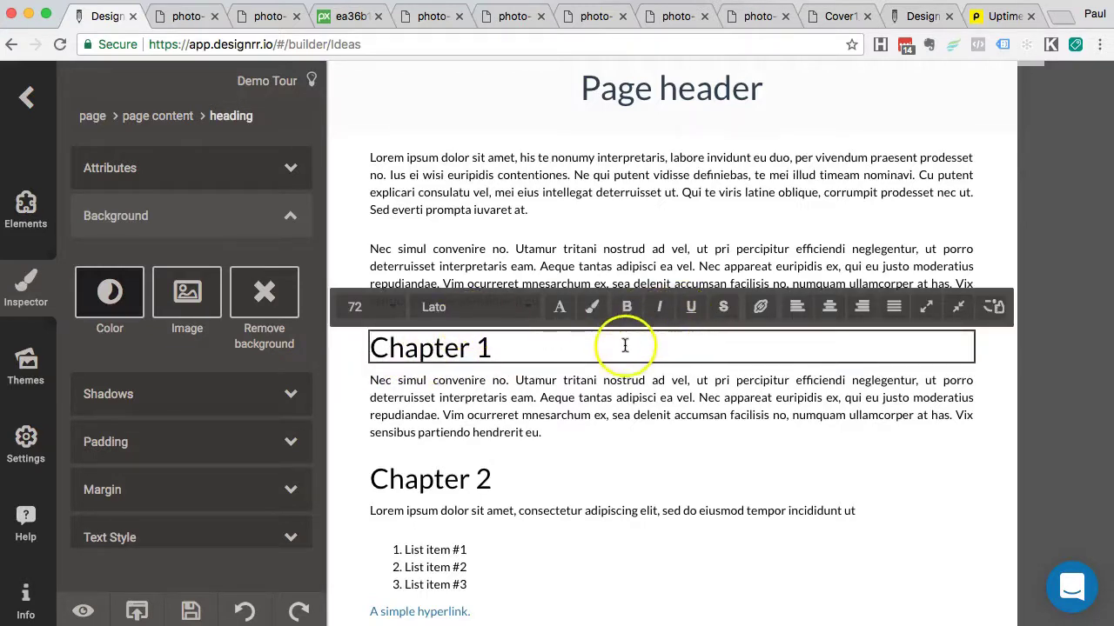
left_click(862, 309)
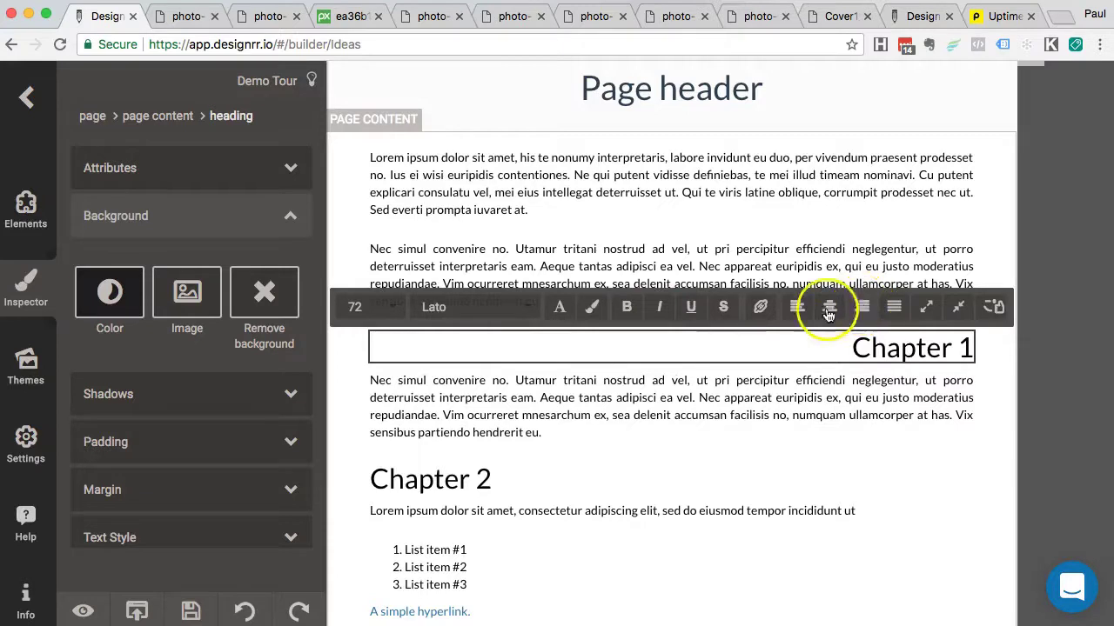
left_click(690, 474)
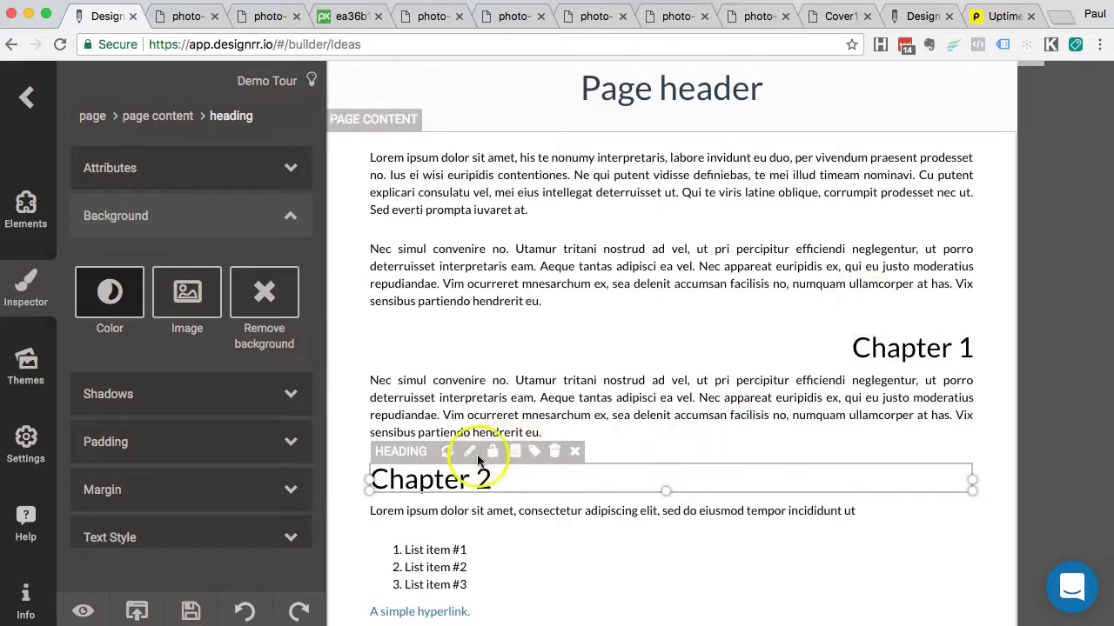
left_click(470, 455)
left_click(861, 439)
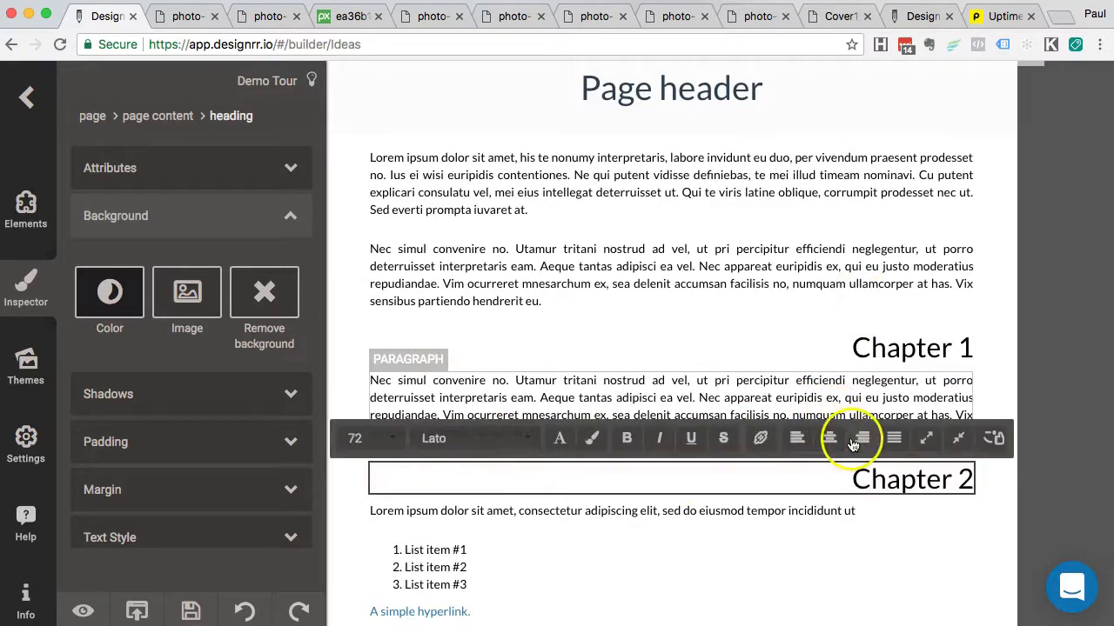
left_click(818, 326)
scroll(821, 321, "down", 1)
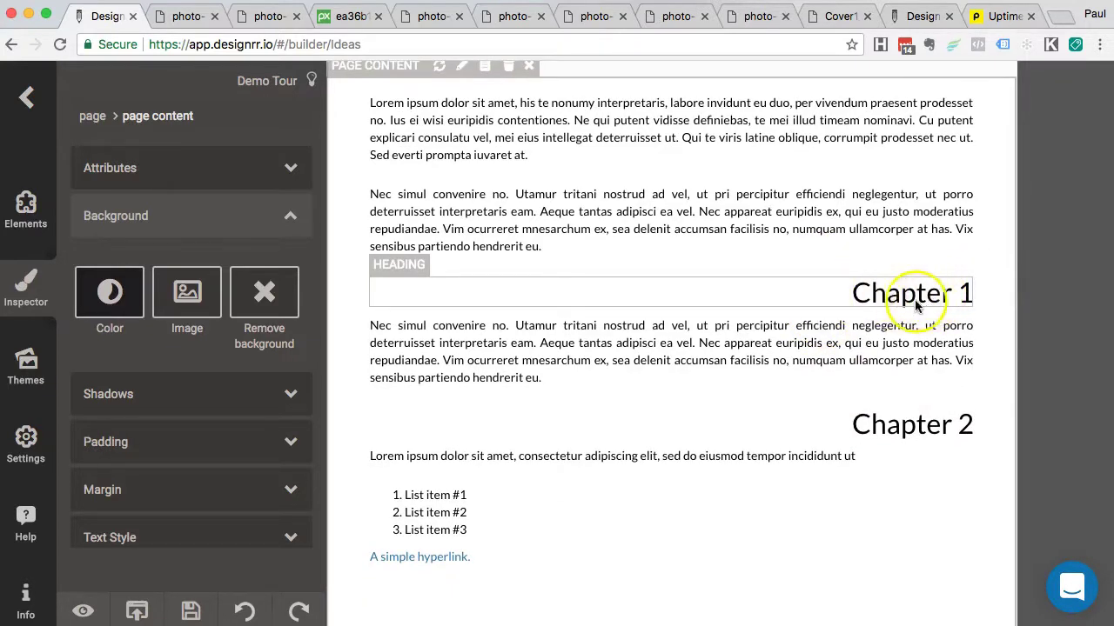
Step: Give the Chapter 1 heading a solid border along the bottom only
left_click(837, 303)
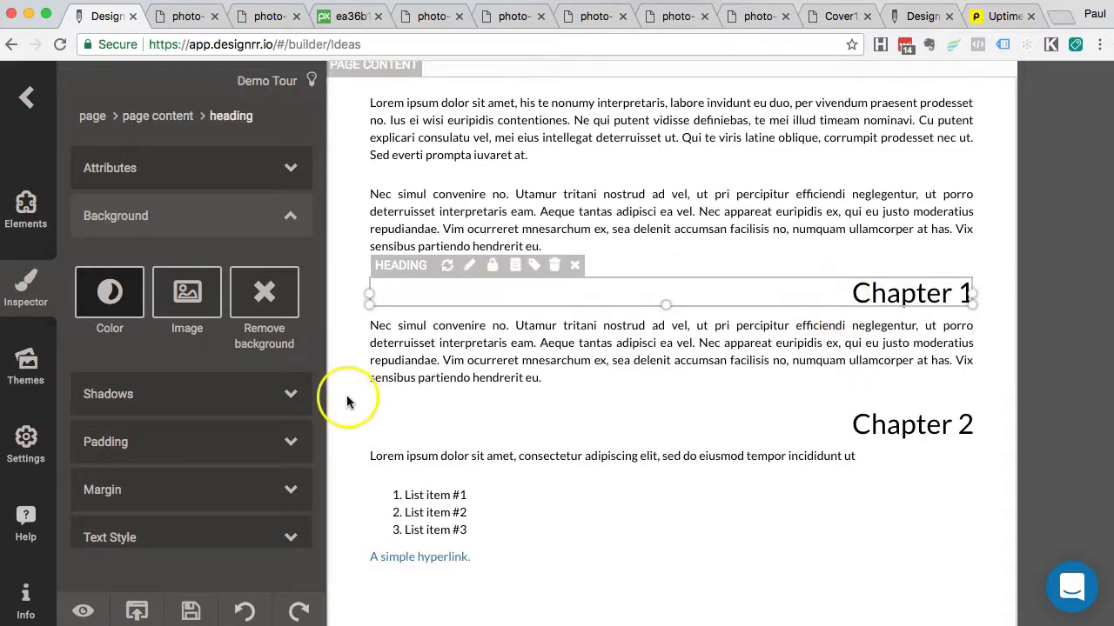
scroll(224, 427, "down", 3)
left_click(192, 477)
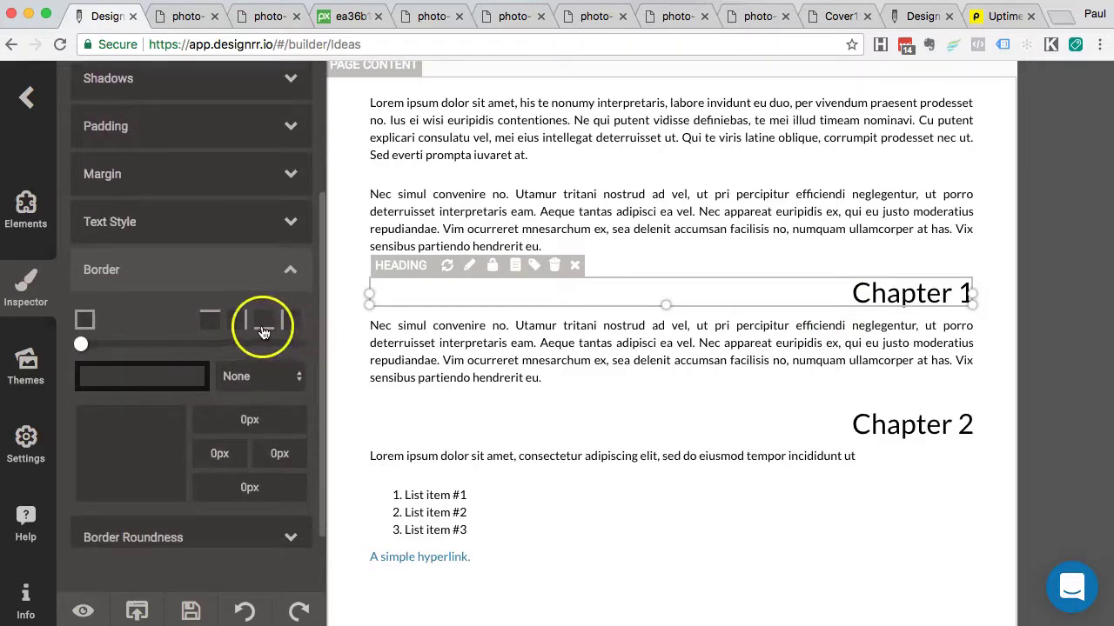
left_click(264, 330)
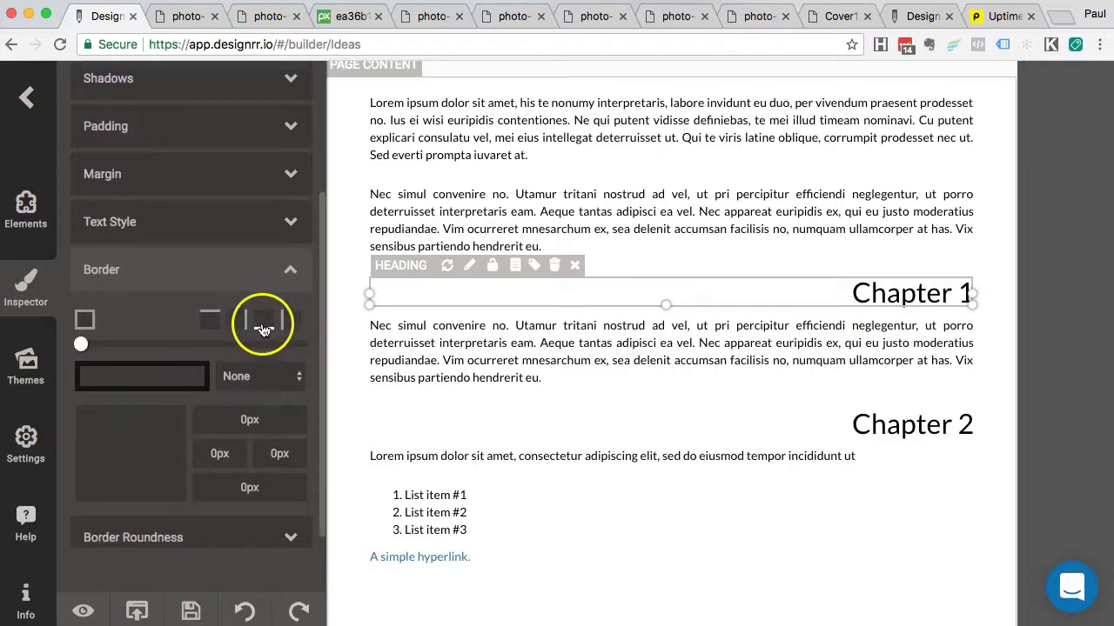
left_click(266, 377)
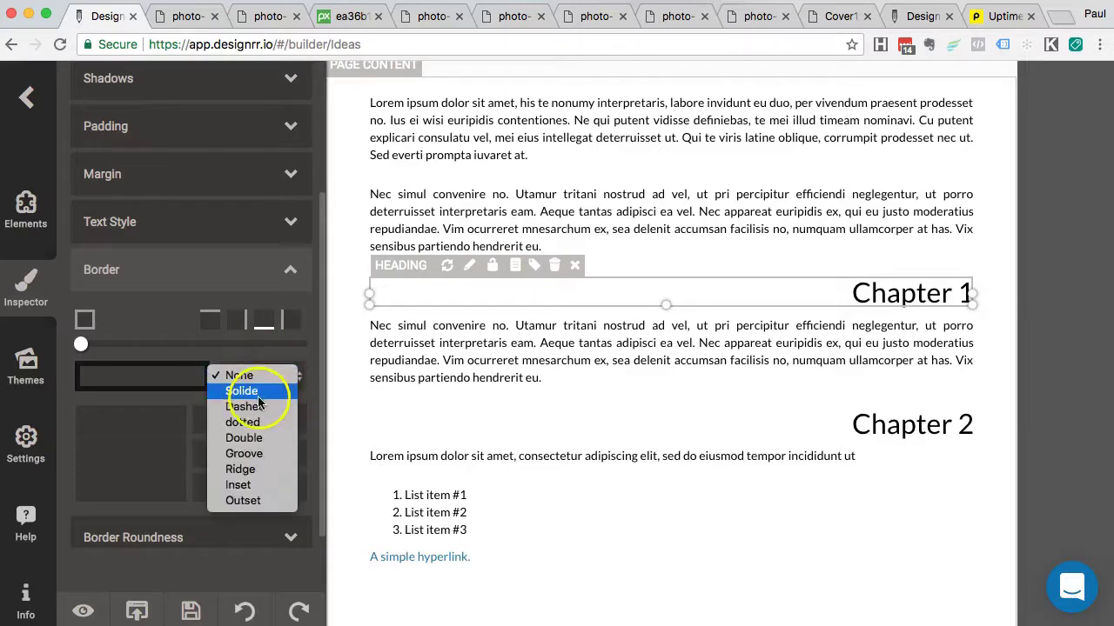
left_click(260, 394)
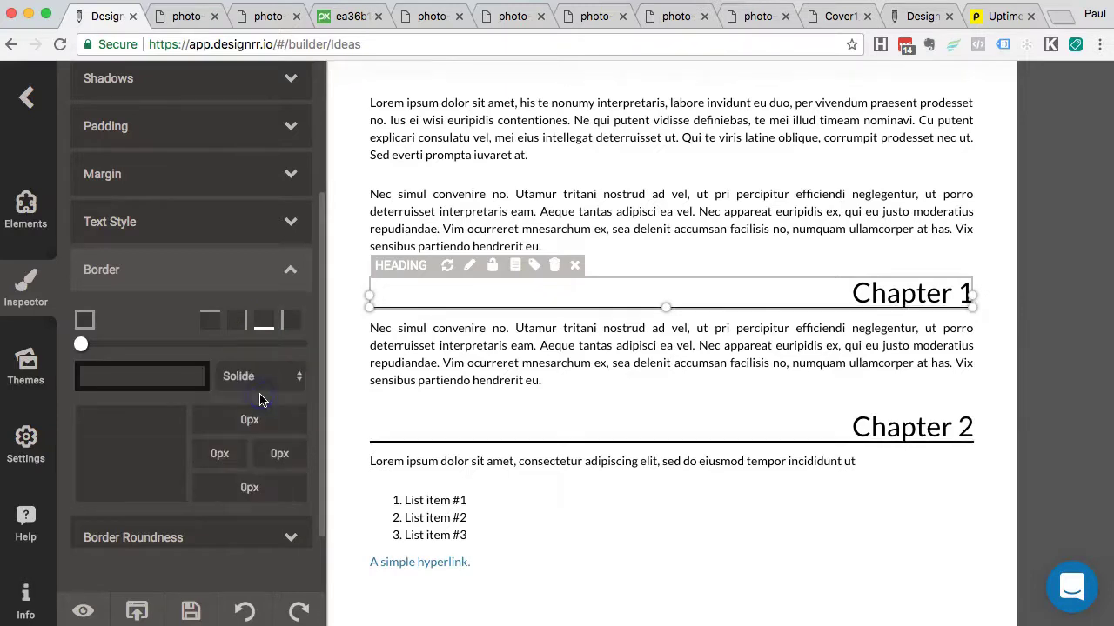
Step: Colour the heading's underline border navy blue, rgb(58, 83, 155)
left_click(181, 383)
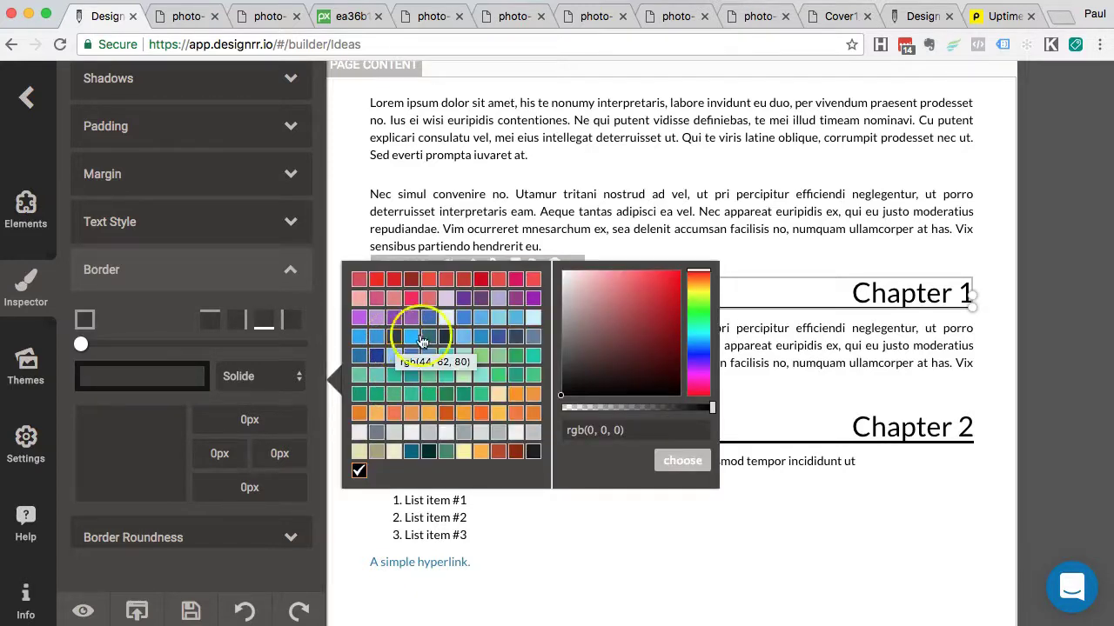
left_click(497, 340)
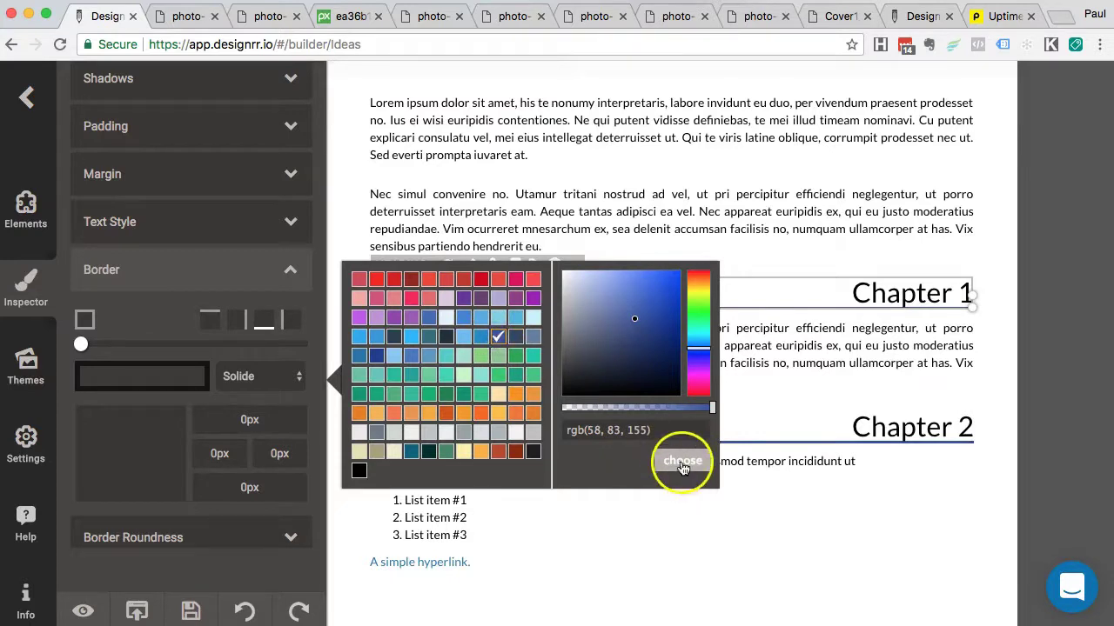
left_click(684, 460)
left_click(690, 383)
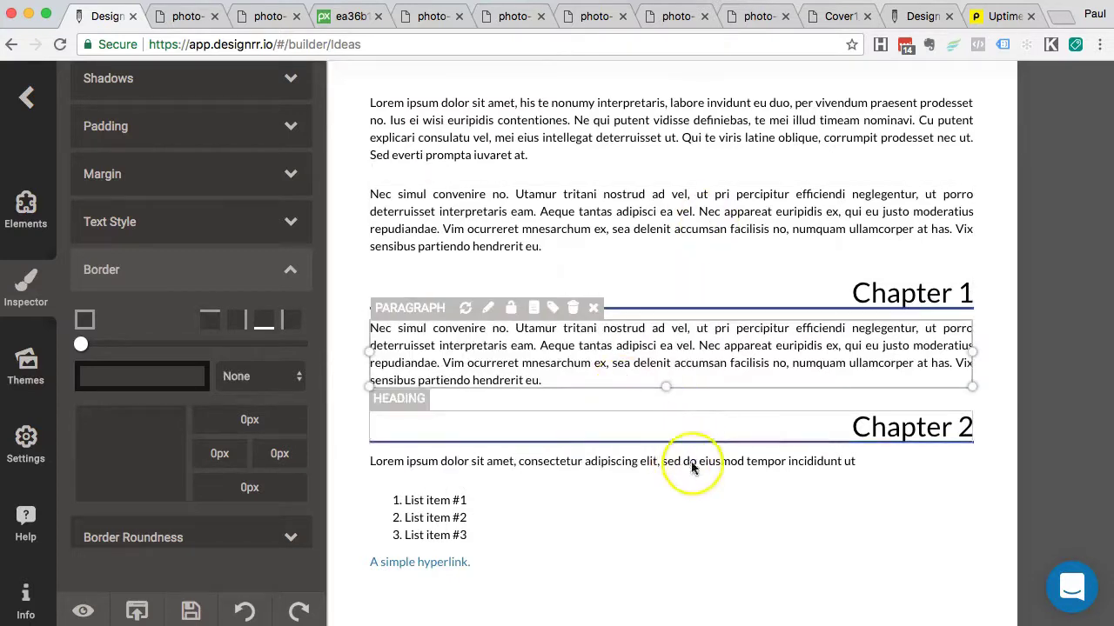
scroll(700, 505, "down", 2)
left_click(721, 448)
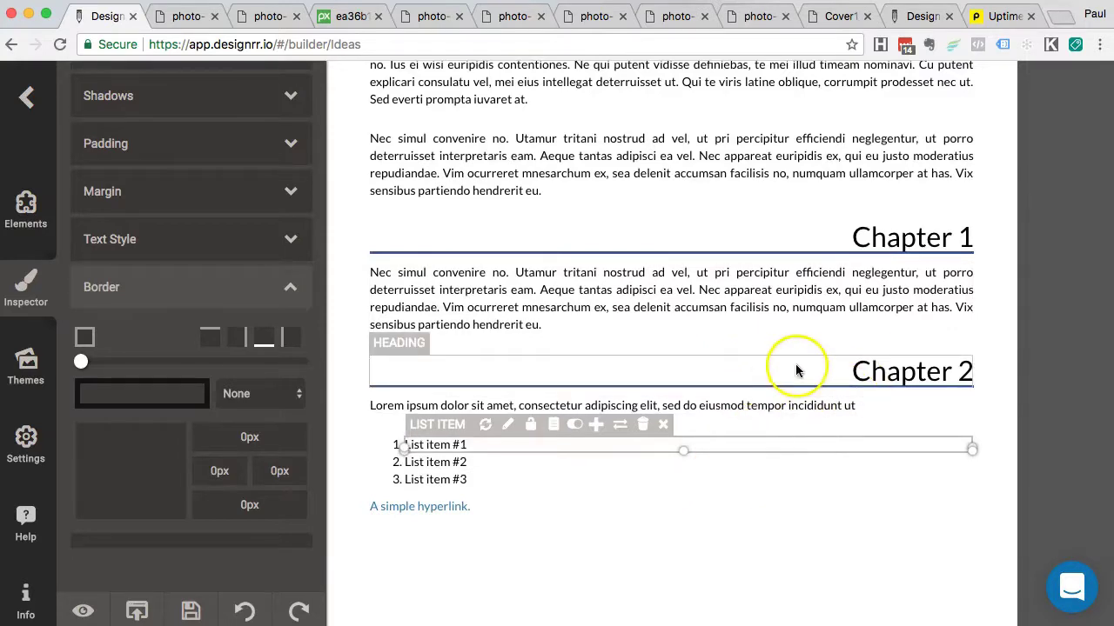
scroll(762, 190, "up", 2)
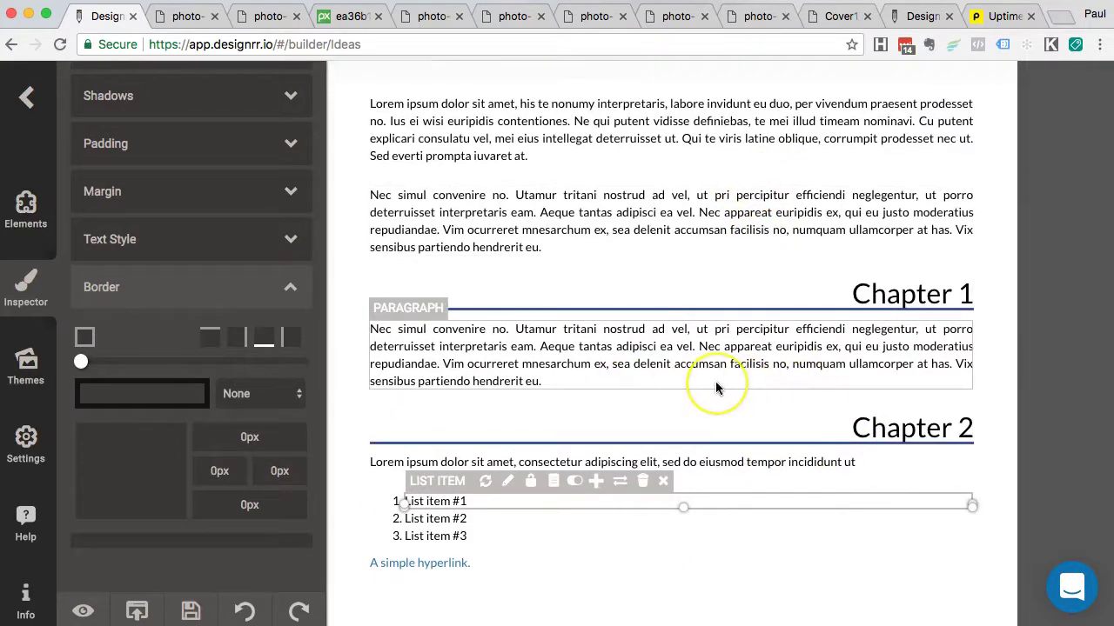
Step: Select the opening Lorem ipsum body paragraph on the inner page
scroll(715, 381, "up", 3)
left_click(778, 231)
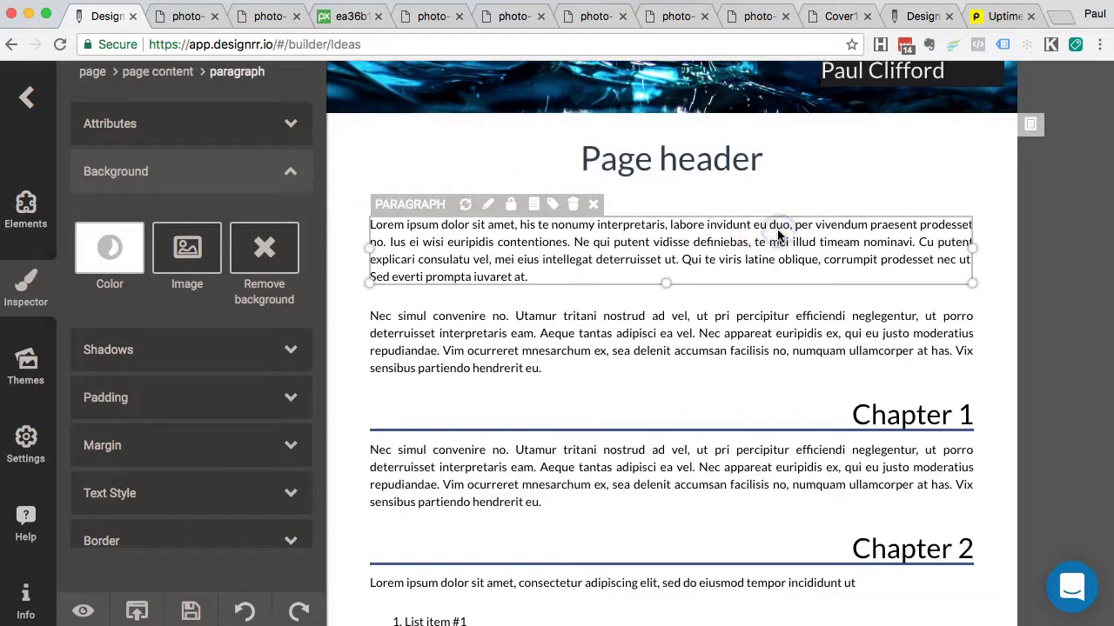
scroll(766, 192, "up", 3)
scroll(763, 157, "up", 5)
scroll(572, 368, "down", 6)
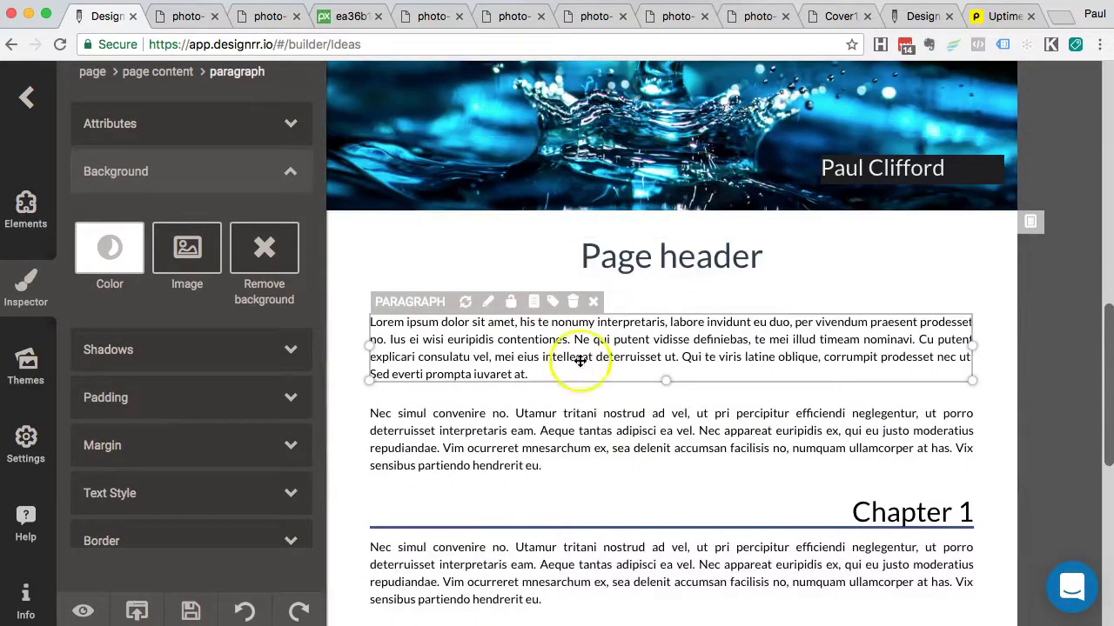
scroll(566, 435, "up", 2)
scroll(557, 406, "down", 4)
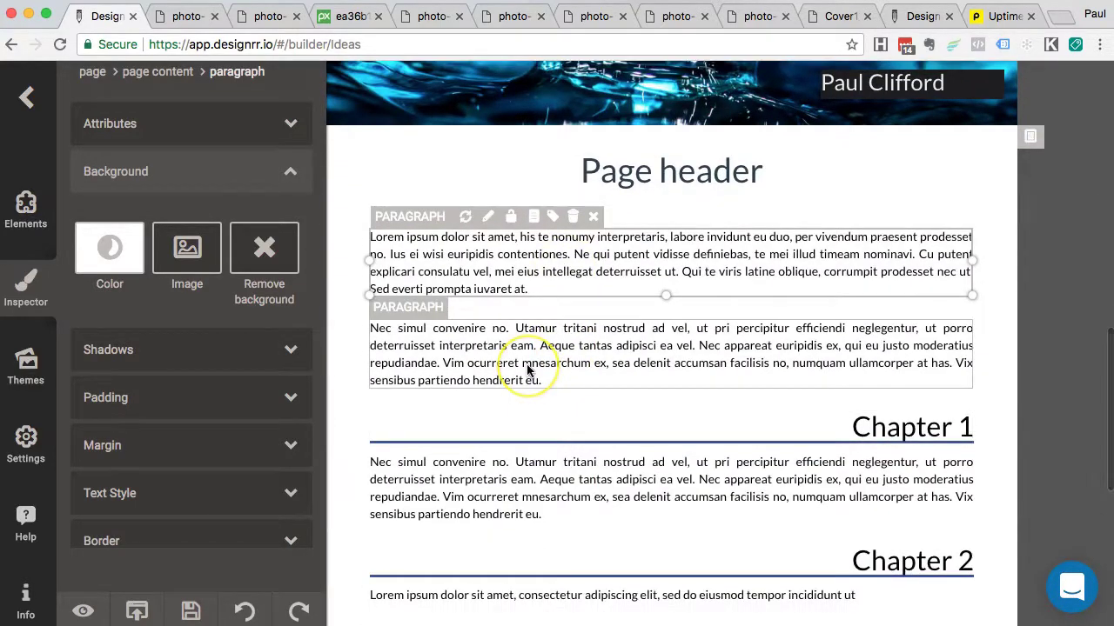
left_click(603, 370)
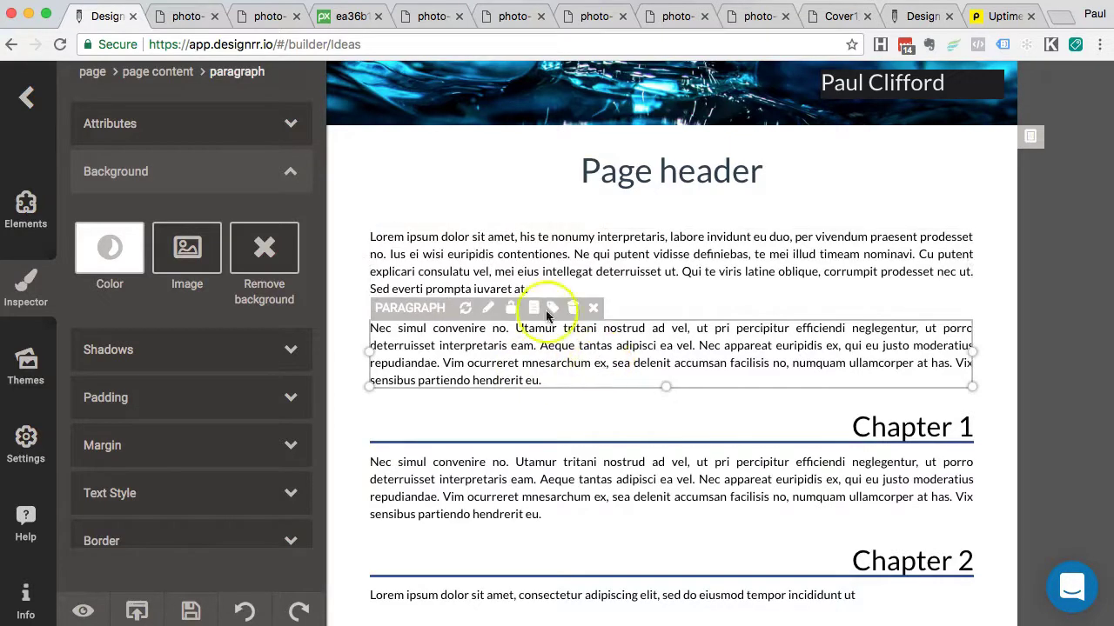
left_click(485, 255)
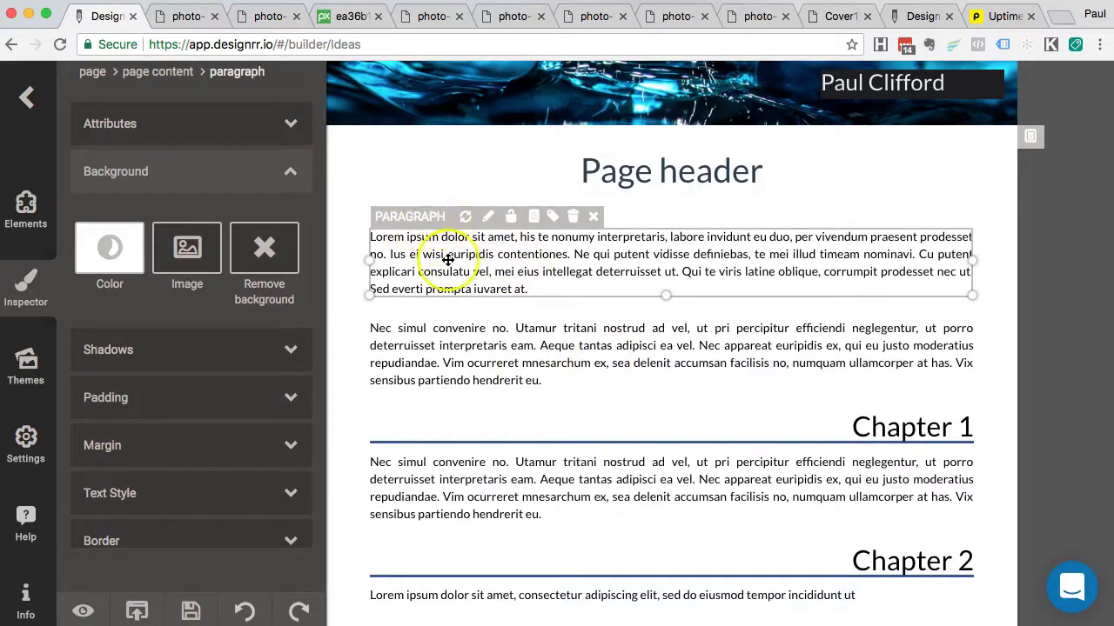
scroll(487, 273, "down", 1)
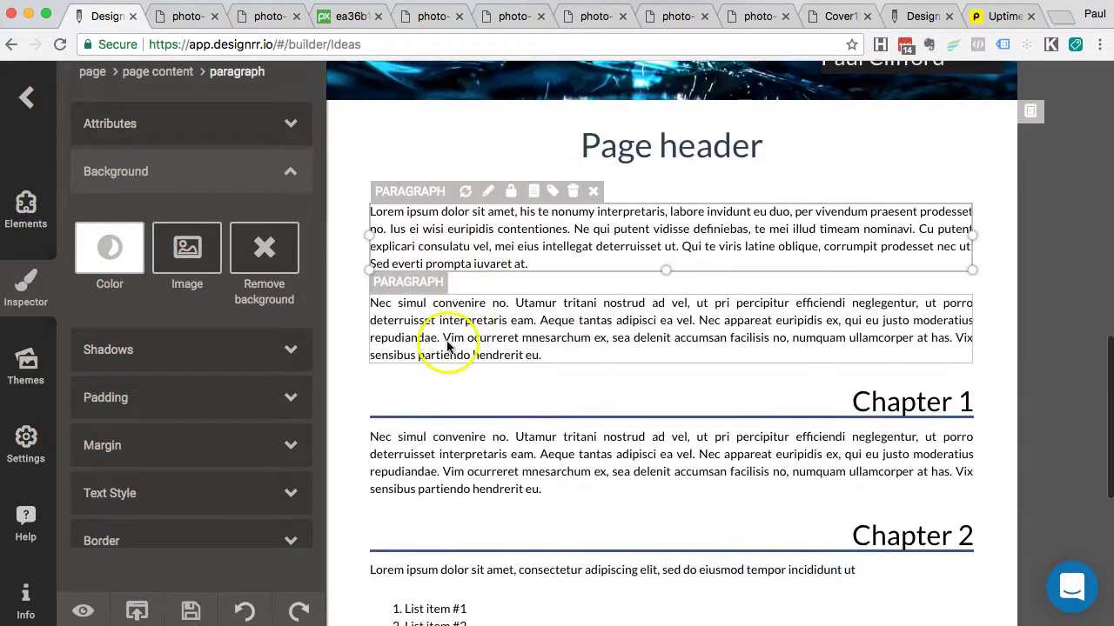
left_click(448, 344)
left_click(464, 229)
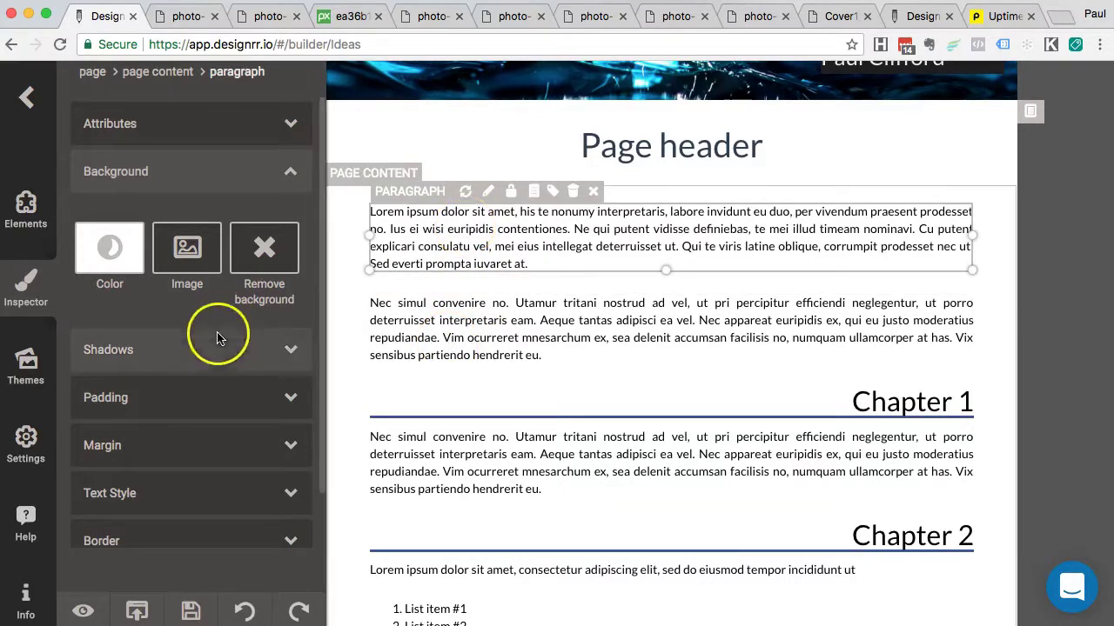
scroll(194, 453, "down", 1)
Step: Change the body paragraph font size in Text Style from 14px to 16px
left_click(134, 458)
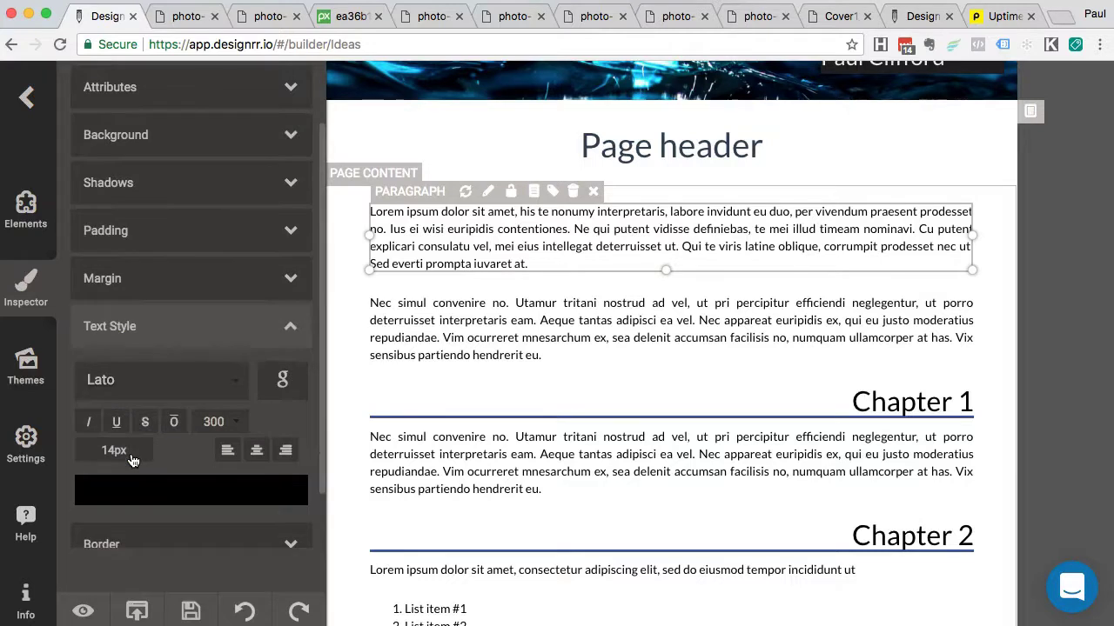
left_click(449, 254)
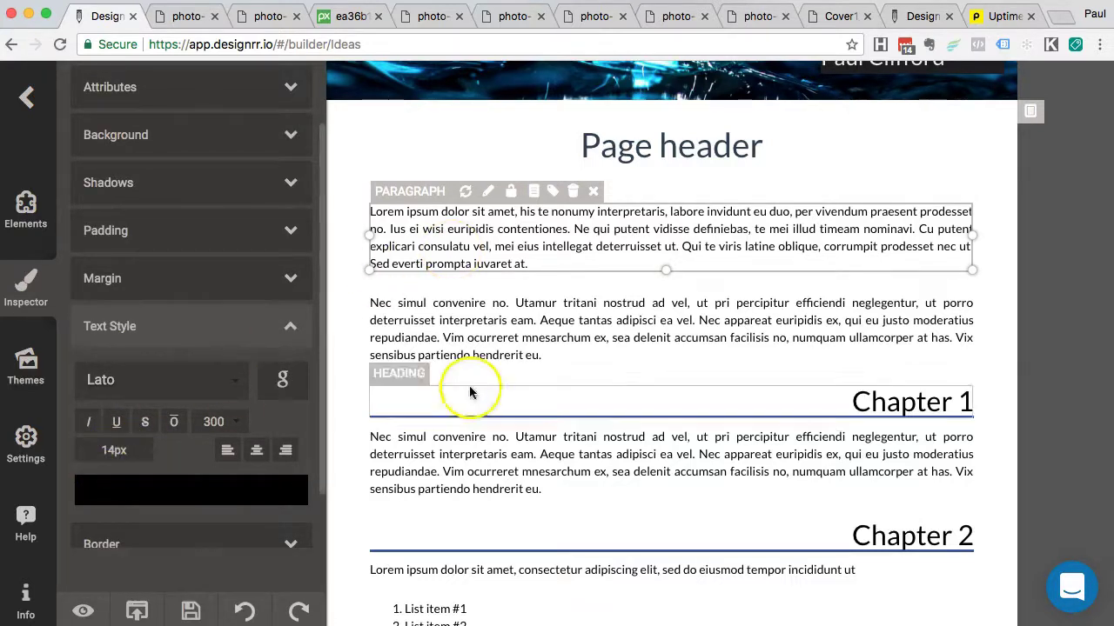
left_click(577, 341)
scroll(592, 352, "down", 1)
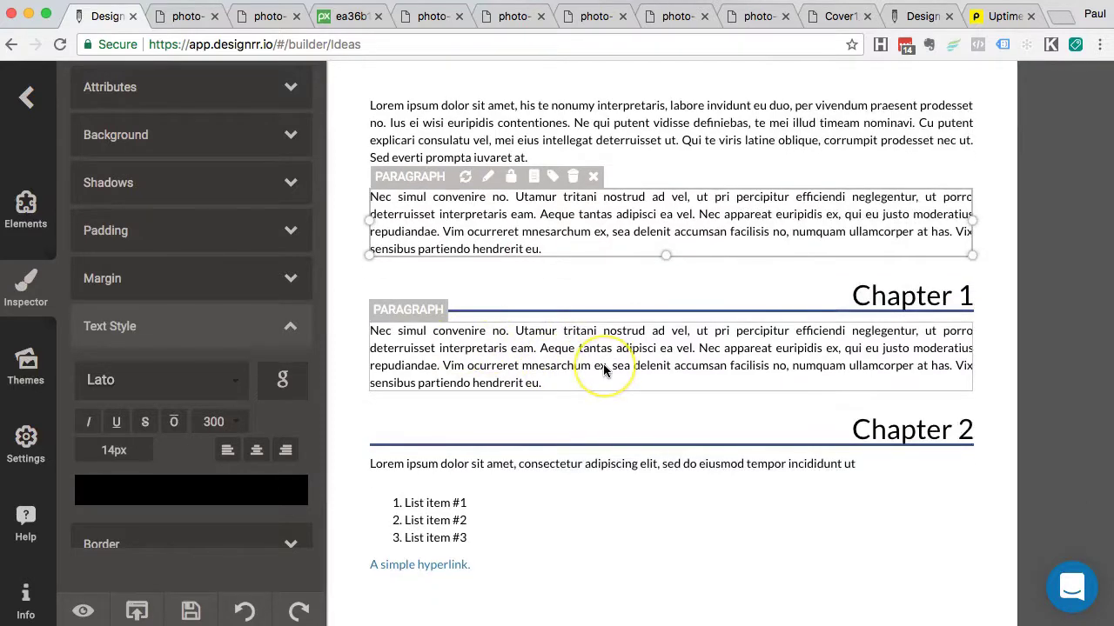
scroll(609, 322, "down", 3)
left_click(614, 250)
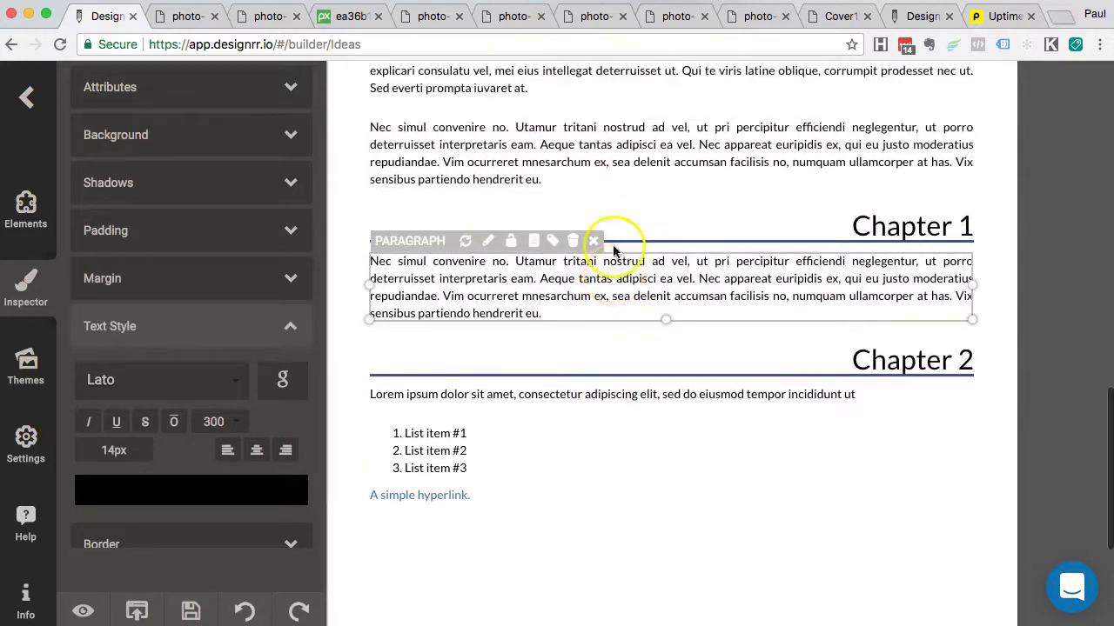
scroll(566, 234, "up", 2)
left_click(589, 252)
scroll(589, 252, "up", 2)
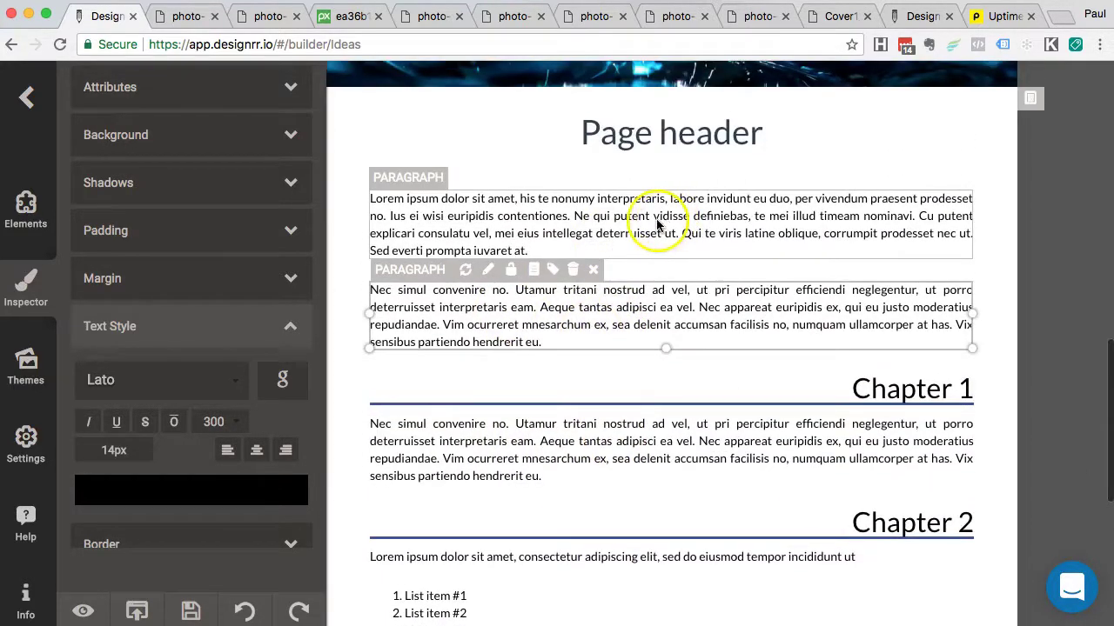
left_click(658, 226)
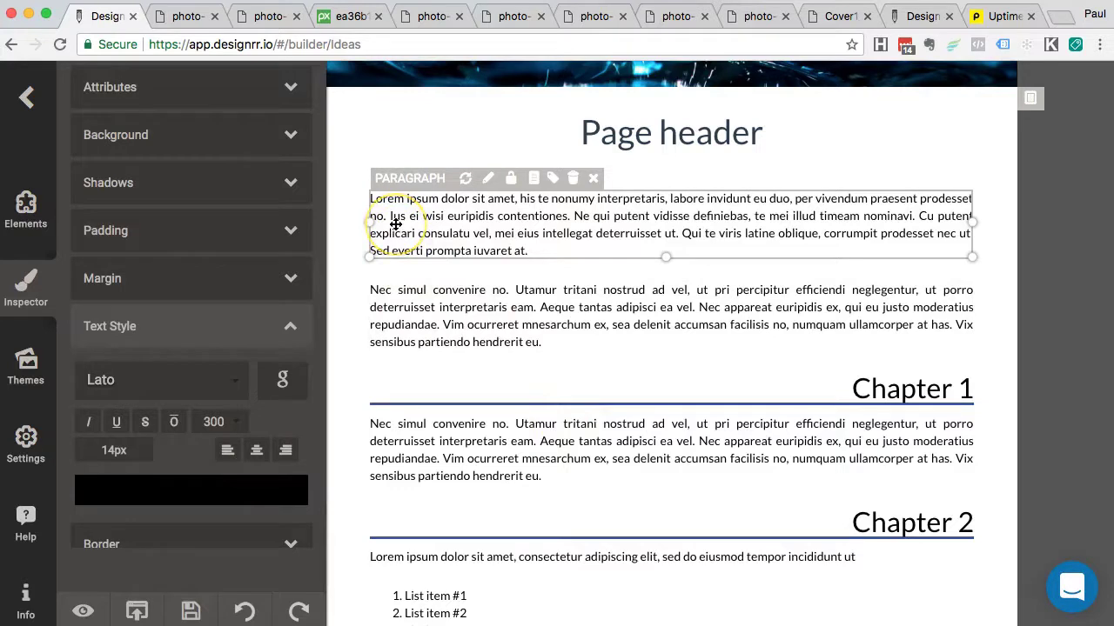
scroll(398, 213, "down", 1)
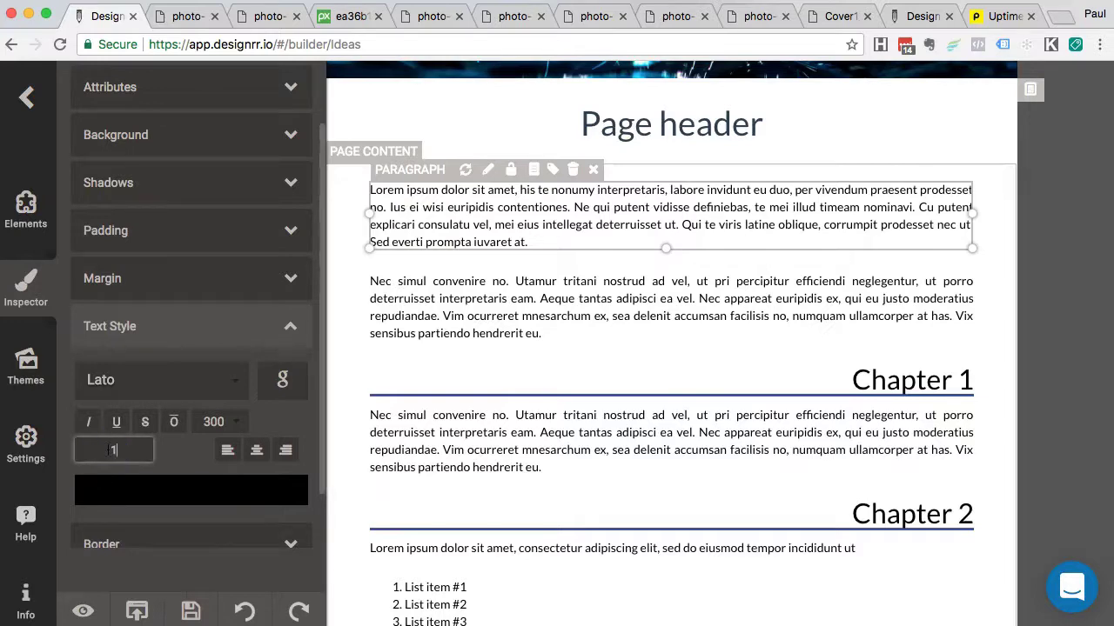
type("6")
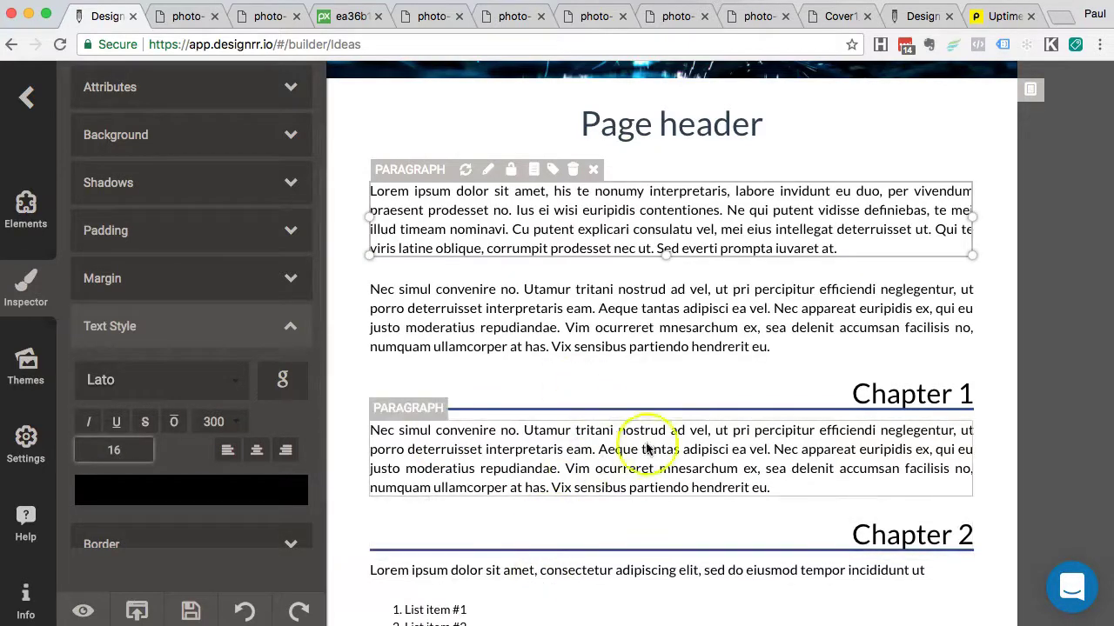
left_click(440, 340)
left_click(535, 204)
scroll(551, 215, "up", 2)
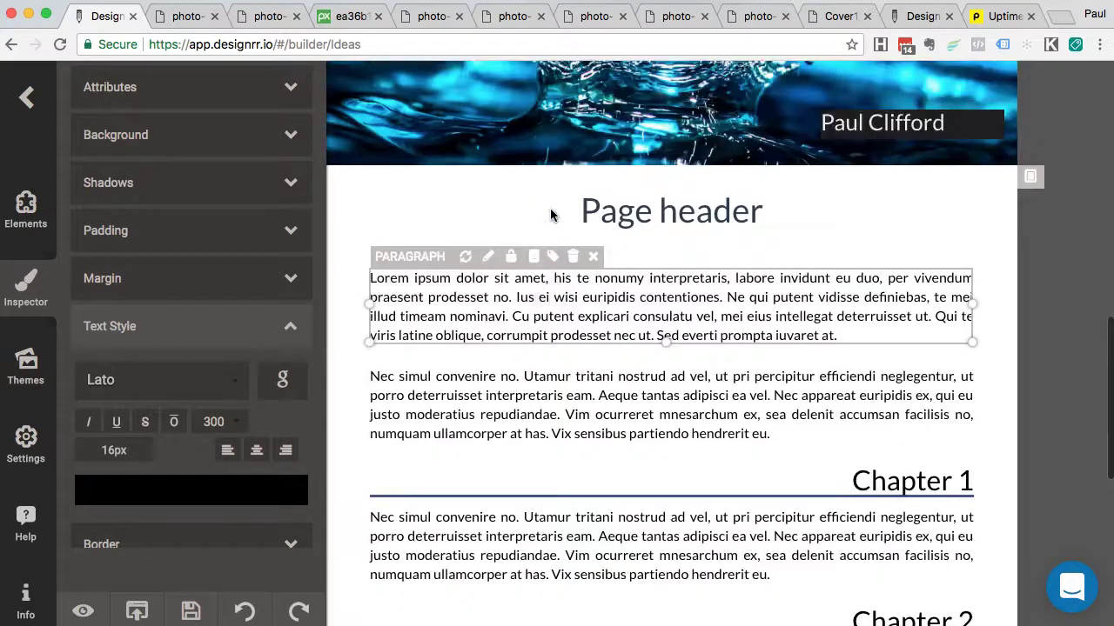
scroll(551, 214, "up", 5)
scroll(525, 339, "down", 2)
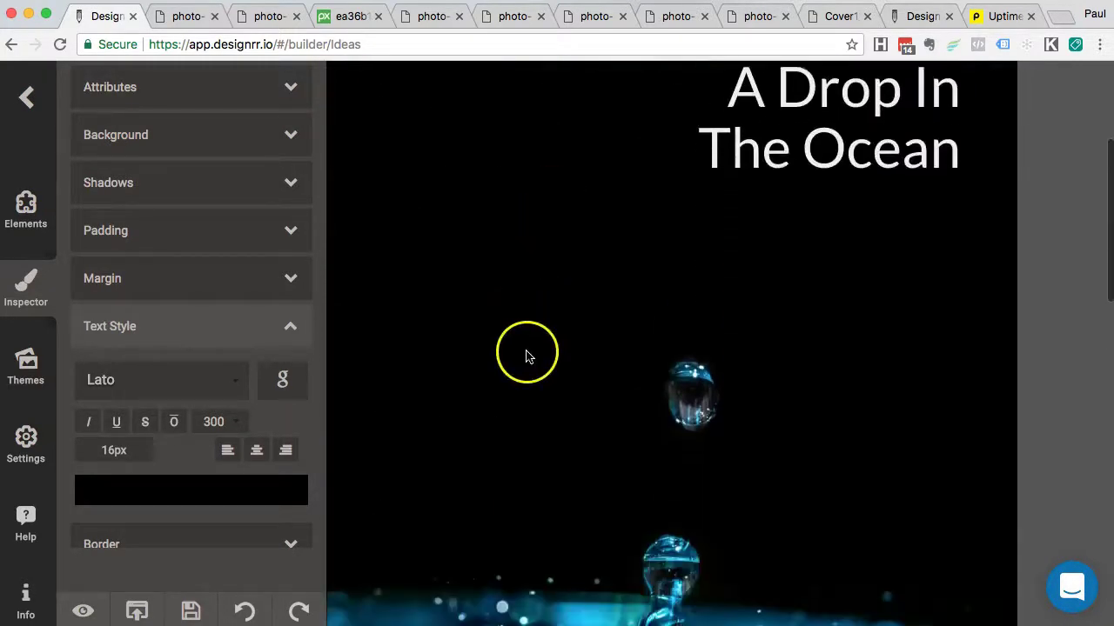
scroll(524, 357, "up", 4)
scroll(503, 382, "up", 2)
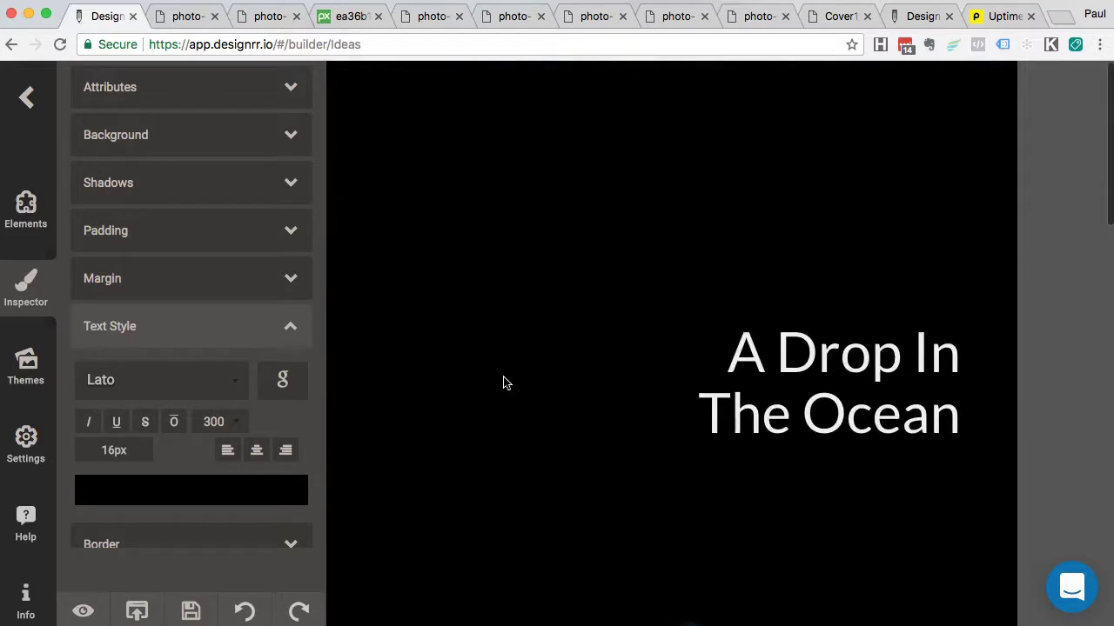
scroll(503, 383, "down", 5)
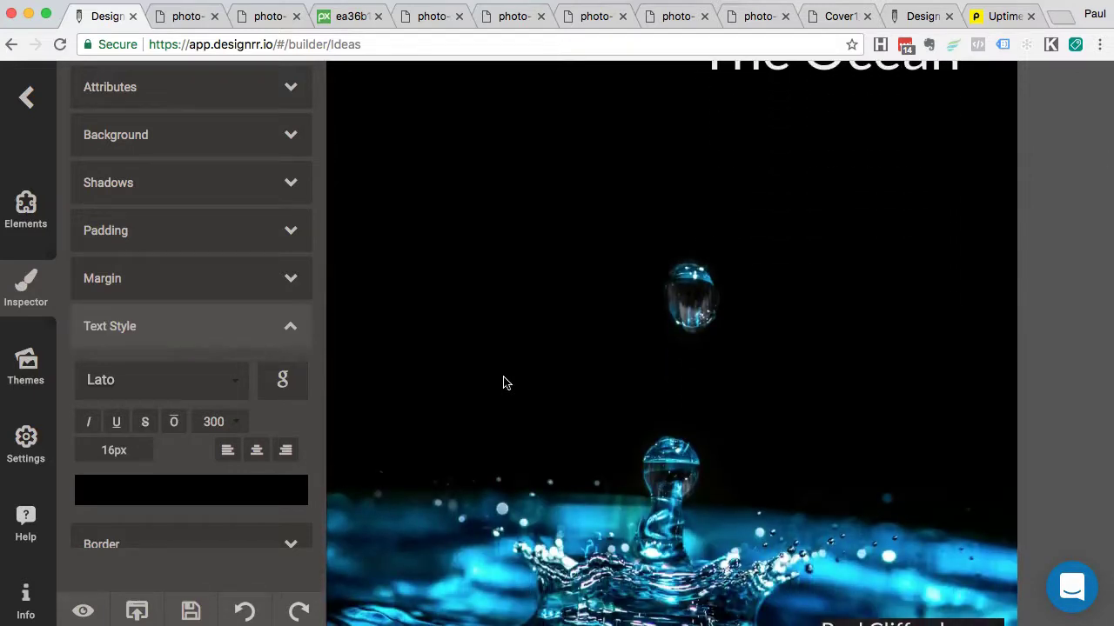
scroll(503, 383, "down", 3)
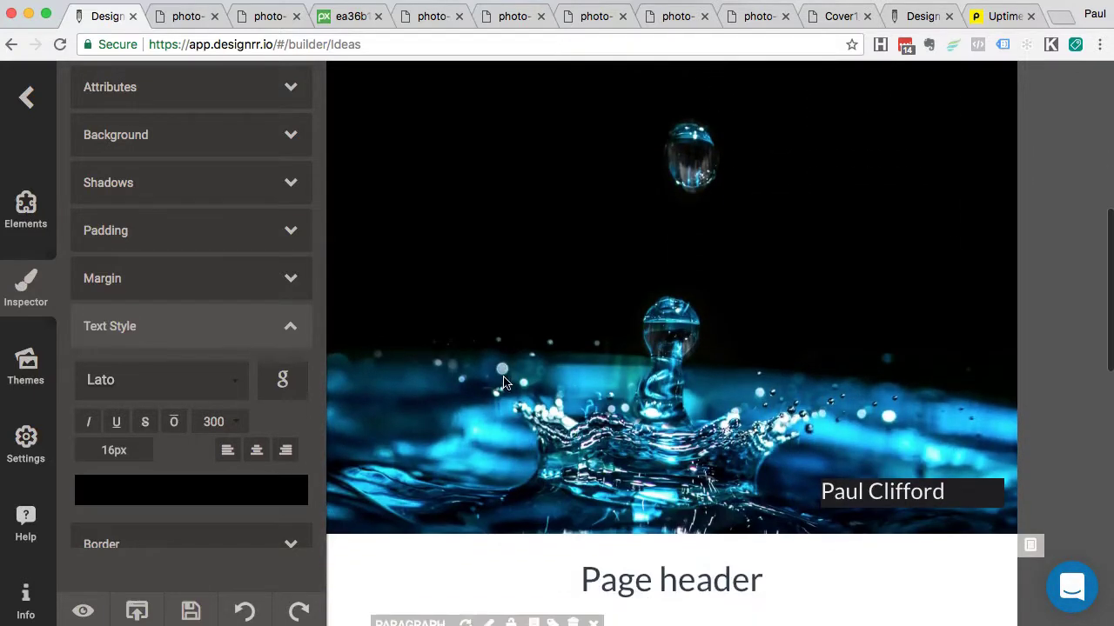